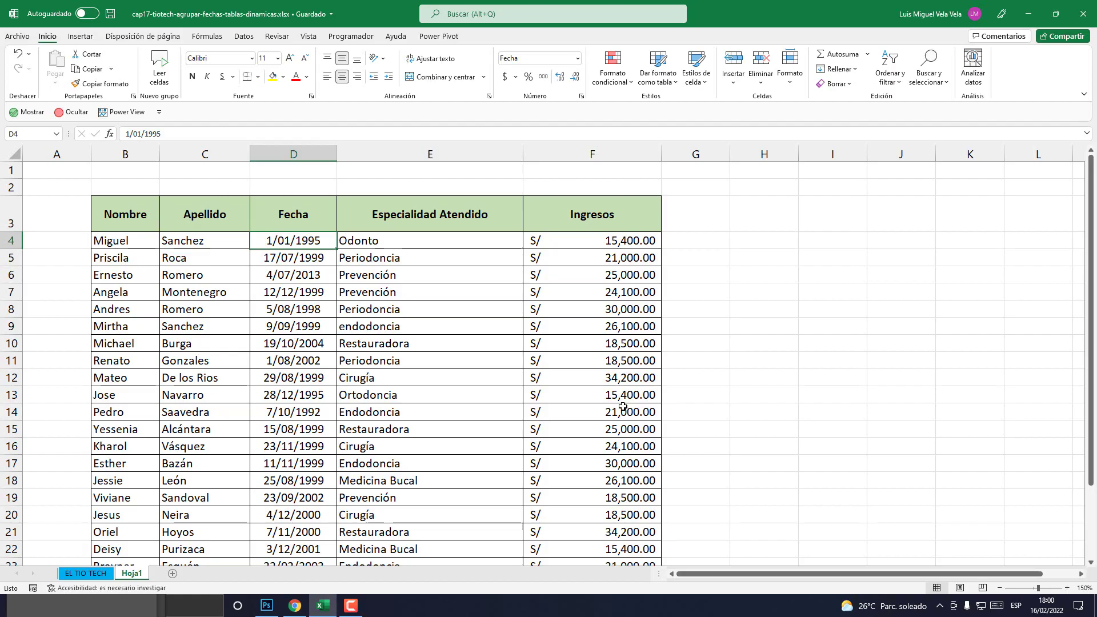
Examine the patient data on Hoja1, from the header row to the last record, across the columns Nombre to Ingresos
{"action": "scroll", "coordinate": [411, 395], "scroll_direction": "down", "scroll_amount": 2}
{"action": "scroll", "coordinate": [414, 393], "scroll_direction": "up", "scroll_amount": 2}
{"action": "scroll", "coordinate": [347, 366], "scroll_direction": "down", "scroll_amount": 3}
{"action": "scroll", "coordinate": [366, 370], "scroll_direction": "up", "scroll_amount": 3}
{"action": "left_click_drag", "start_coordinate": [123, 214], "coordinate": [388, 426]}
{"action": "scroll", "coordinate": [392, 423], "scroll_direction": "down", "scroll_amount": 1}
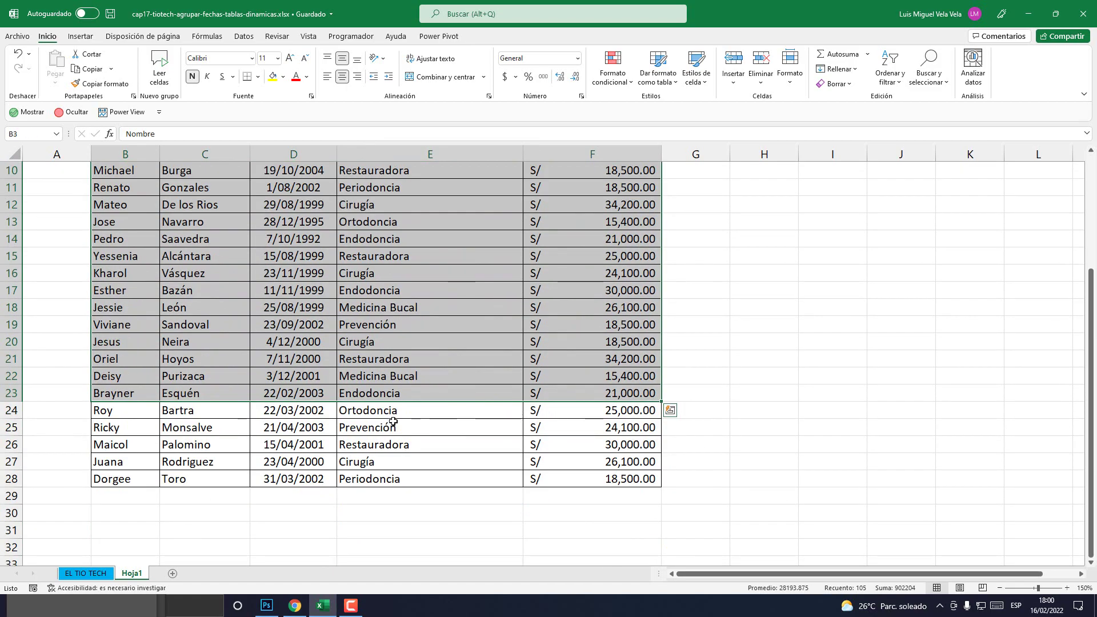
{"action": "left_click_drag", "start_coordinate": [595, 480], "coordinate": [123, 200]}
{"action": "left_click", "coordinate": [342, 304]}
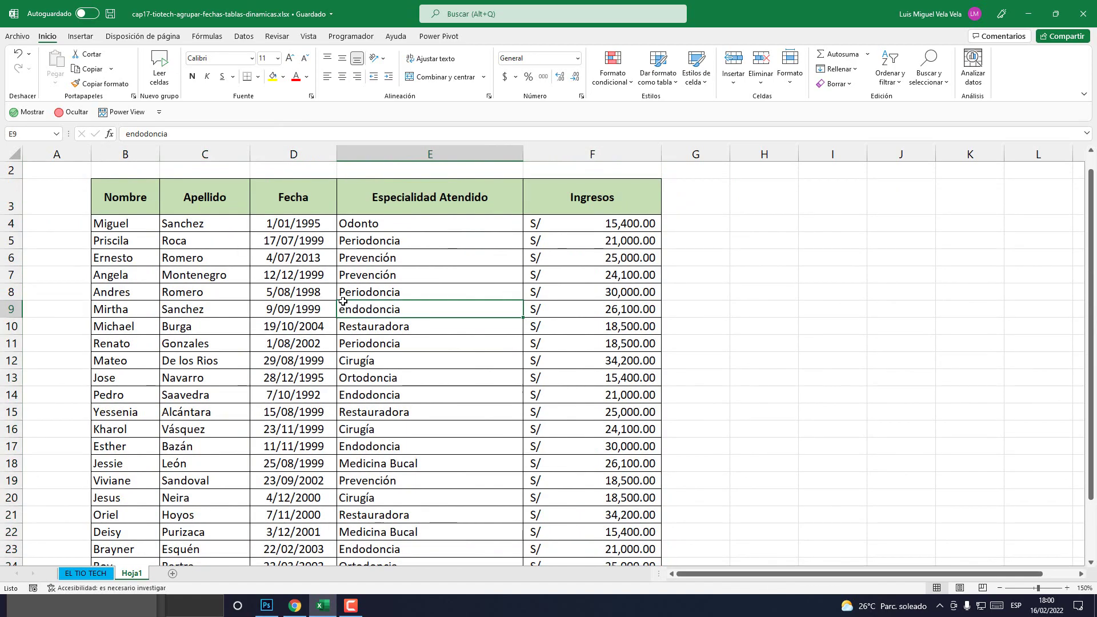
{"action": "scroll", "coordinate": [431, 436], "scroll_direction": "down", "scroll_amount": 1}
{"action": "scroll", "coordinate": [456, 461], "scroll_direction": "up", "scroll_amount": 2}
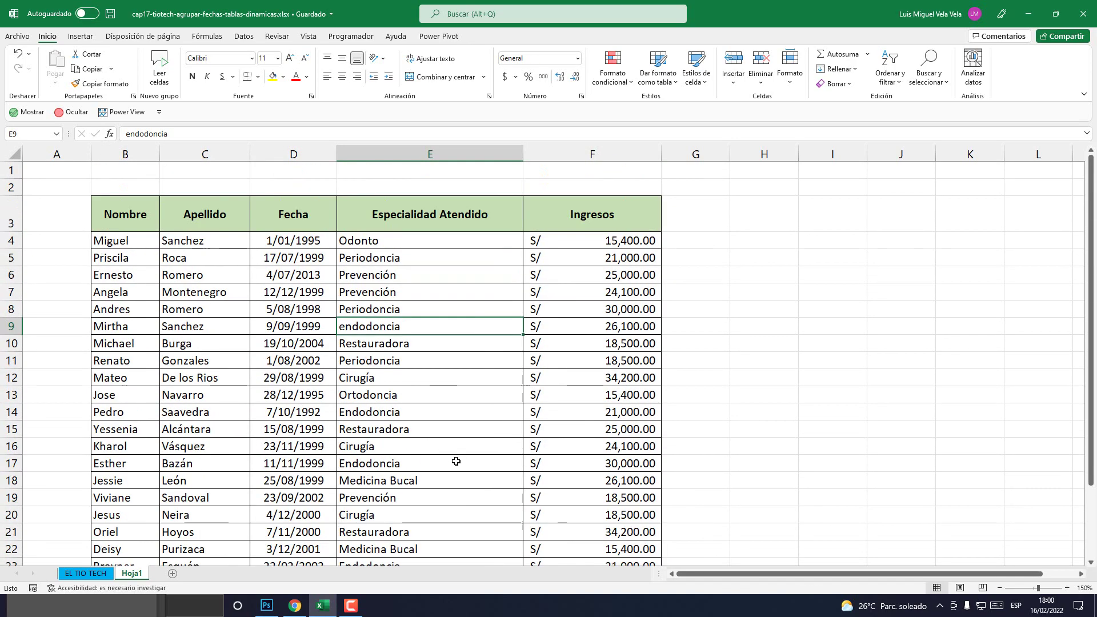
Convert the data range B3:F28 on Hoja1 into a table, using its first row as headers
{"action": "left_click_drag", "start_coordinate": [132, 230], "coordinate": [123, 73]}
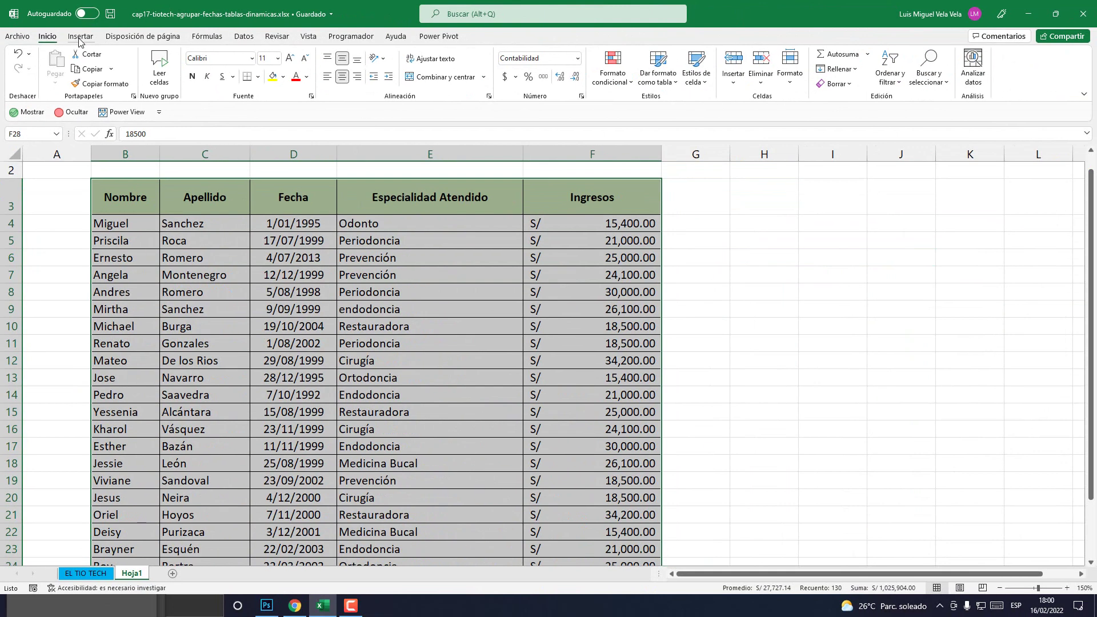
{"action": "left_click", "coordinate": [161, 72]}
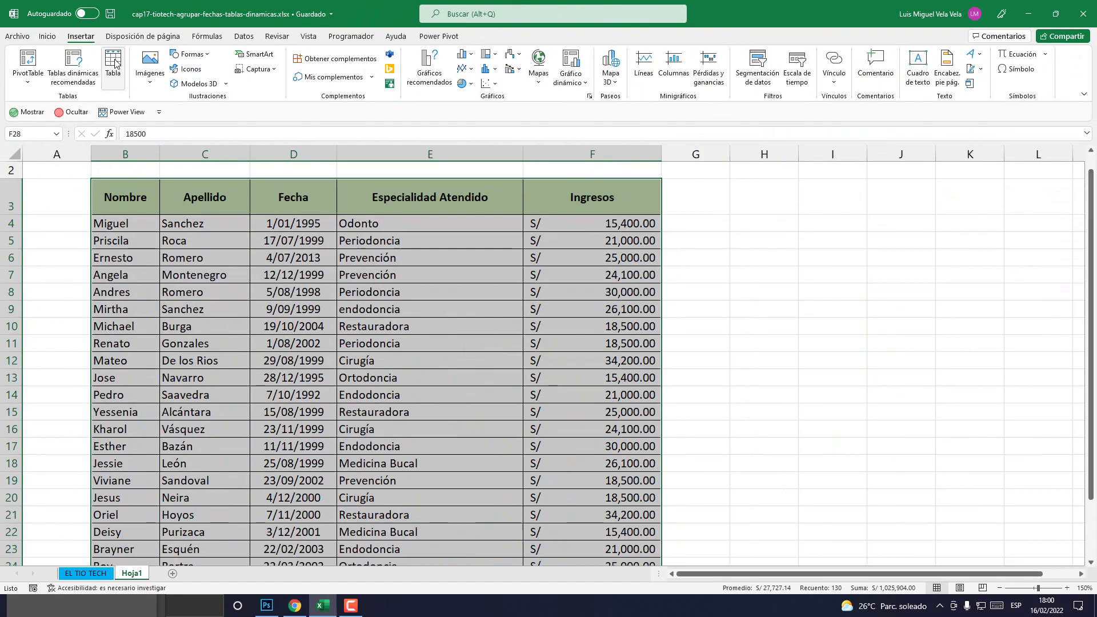
{"action": "left_click", "coordinate": [114, 63]}
{"action": "left_click", "coordinate": [606, 313]}
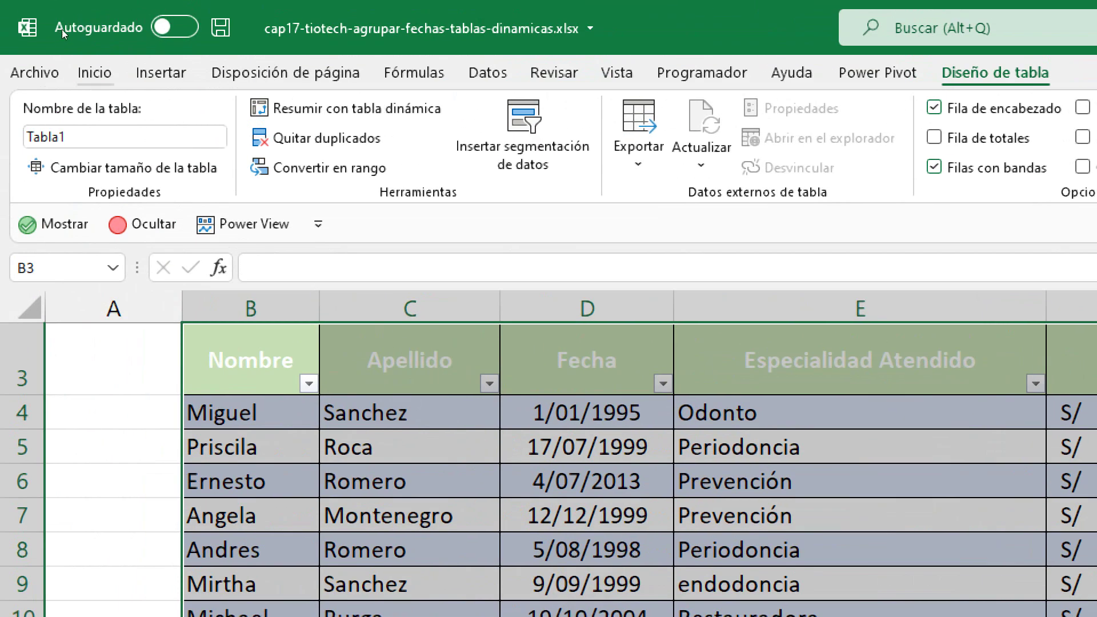
Insert a pivot table based on Tabla1 and place it on a new worksheet
{"action": "left_click", "coordinate": [80, 36]}
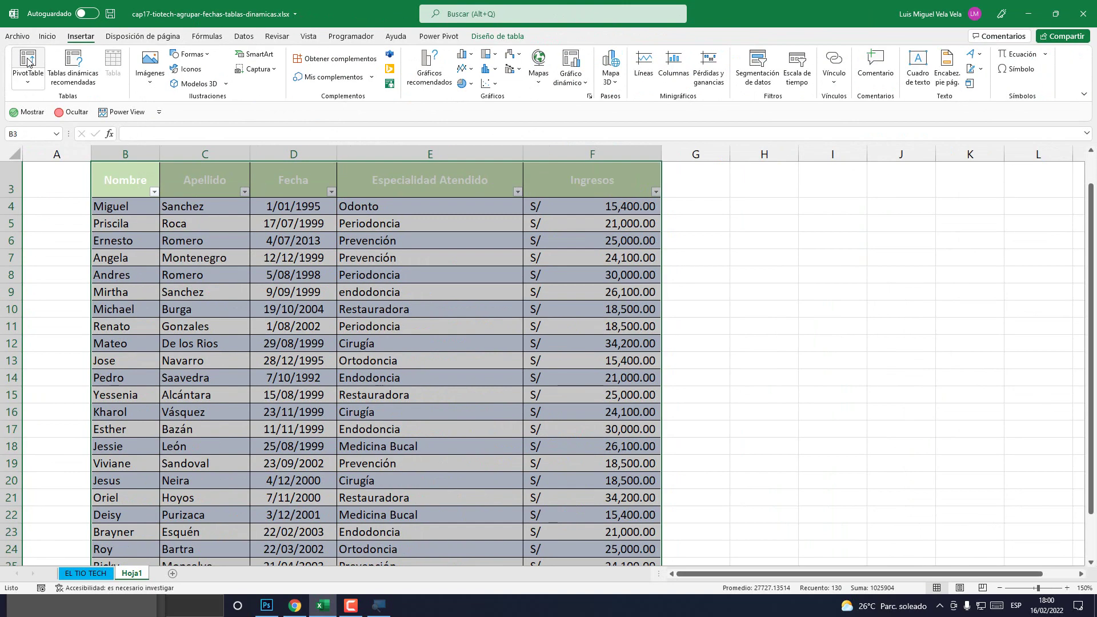
{"action": "left_click", "coordinate": [56, 117]}
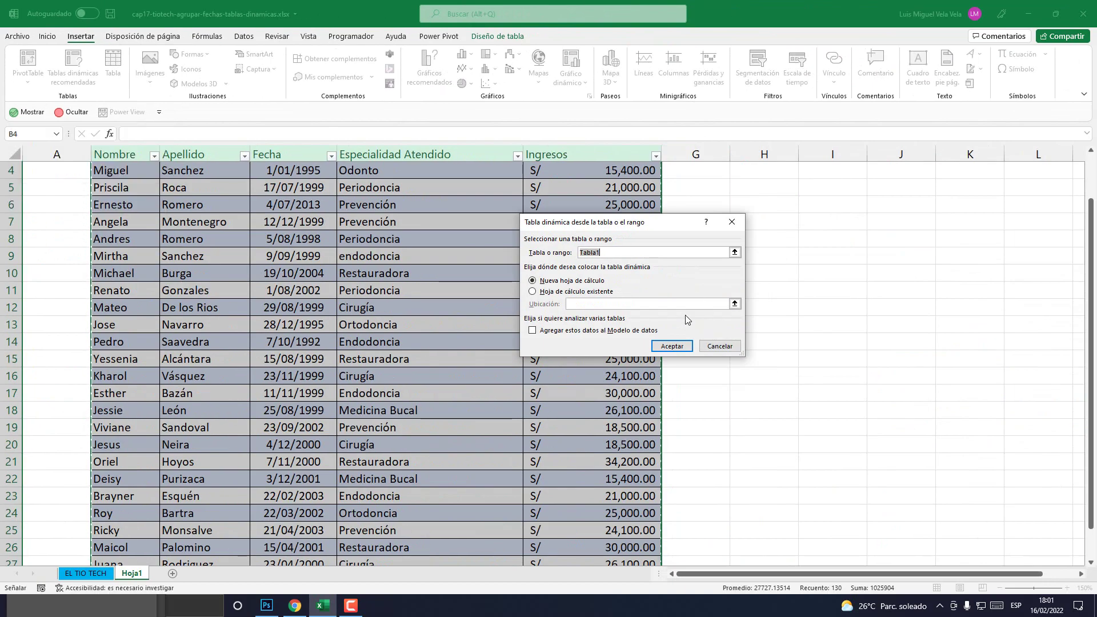
{"action": "left_click_drag", "start_coordinate": [629, 222], "coordinate": [540, 230]}
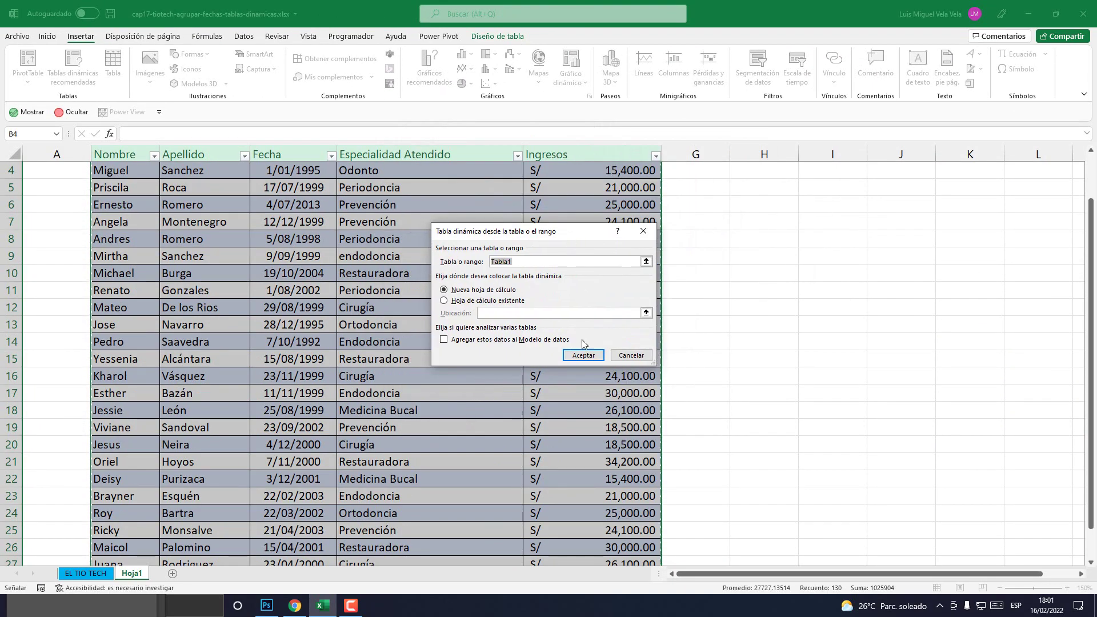
{"action": "left_click", "coordinate": [584, 356]}
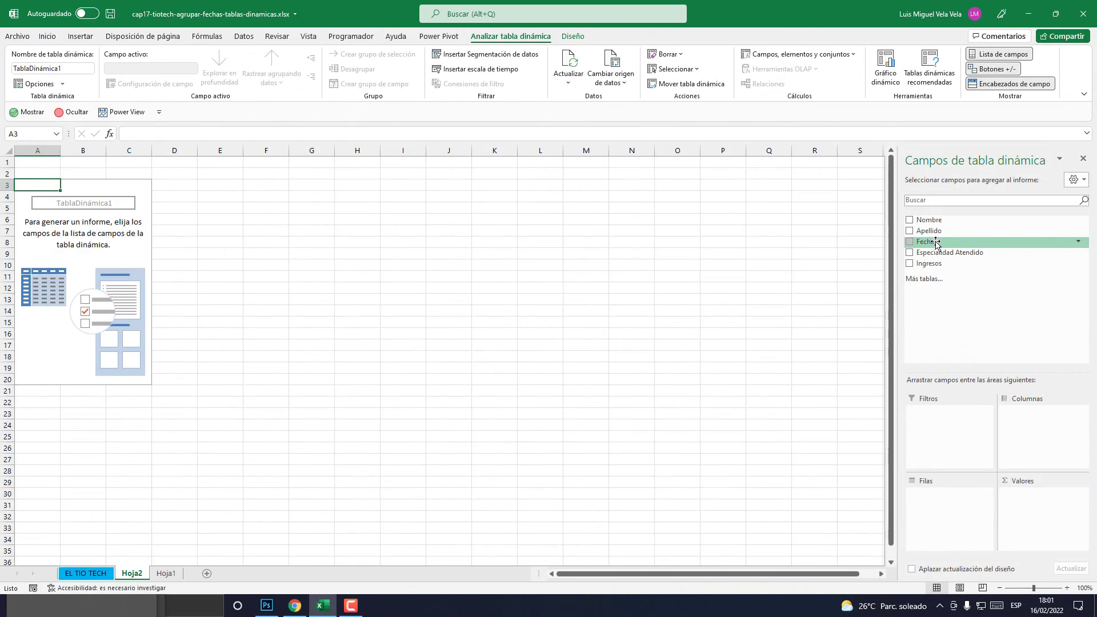
Add the Fecha field to the pivot table's rows and the Ingresos field to its values
{"action": "left_click_drag", "start_coordinate": [765, 148], "coordinate": [793, 245]}
{"action": "left_click_drag", "start_coordinate": [946, 292], "coordinate": [953, 511]}
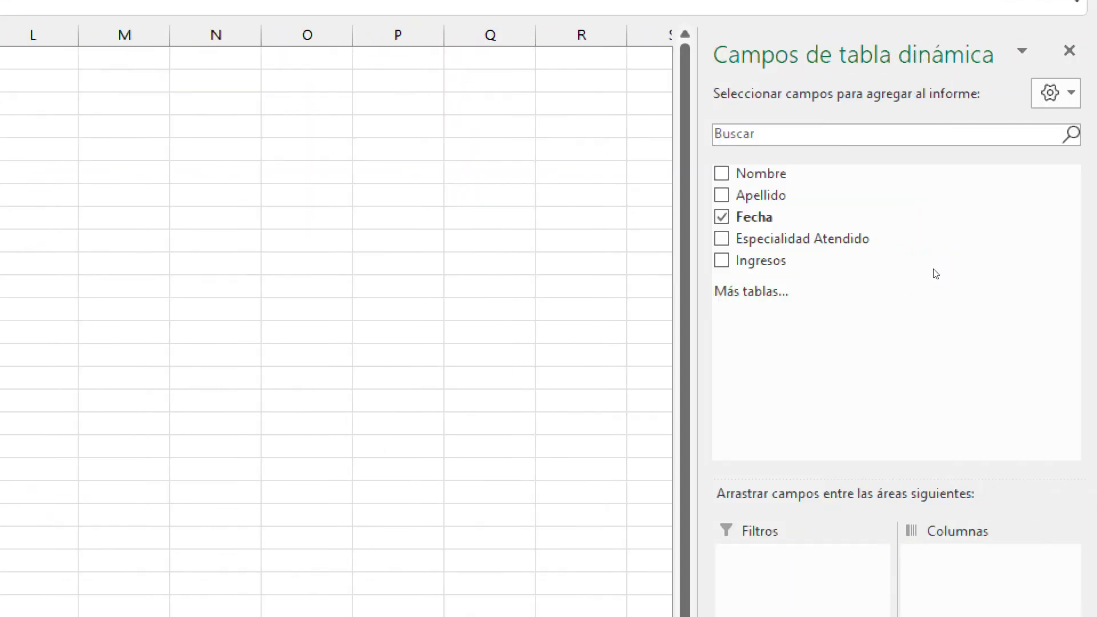
{"action": "left_click_drag", "start_coordinate": [938, 263], "coordinate": [978, 616]}
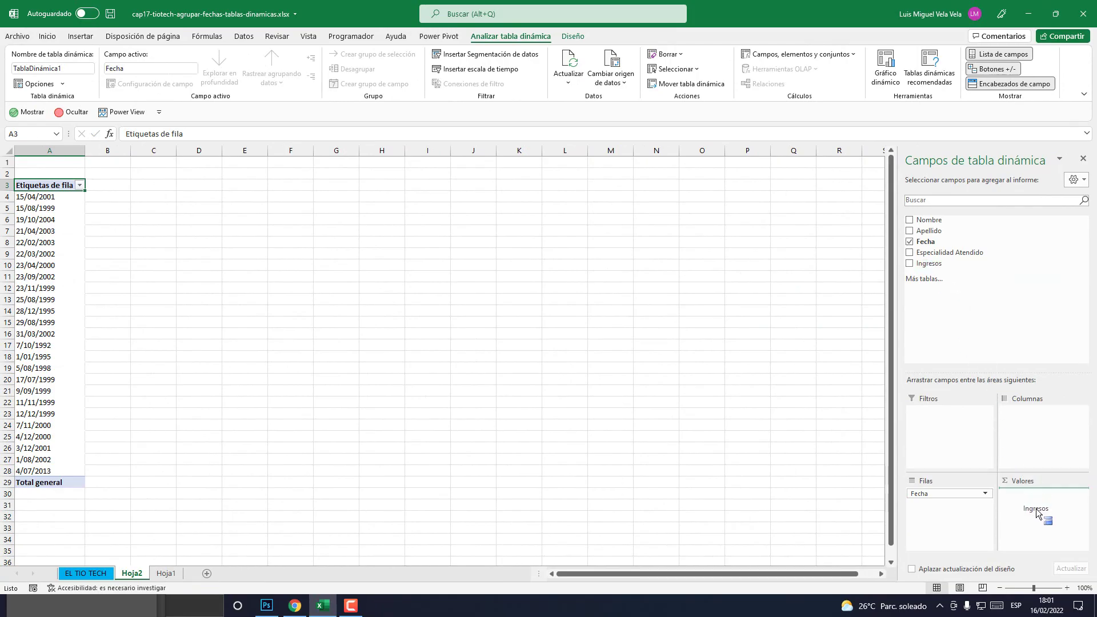
{"action": "left_click_drag", "start_coordinate": [1037, 513], "coordinate": [1037, 513]}
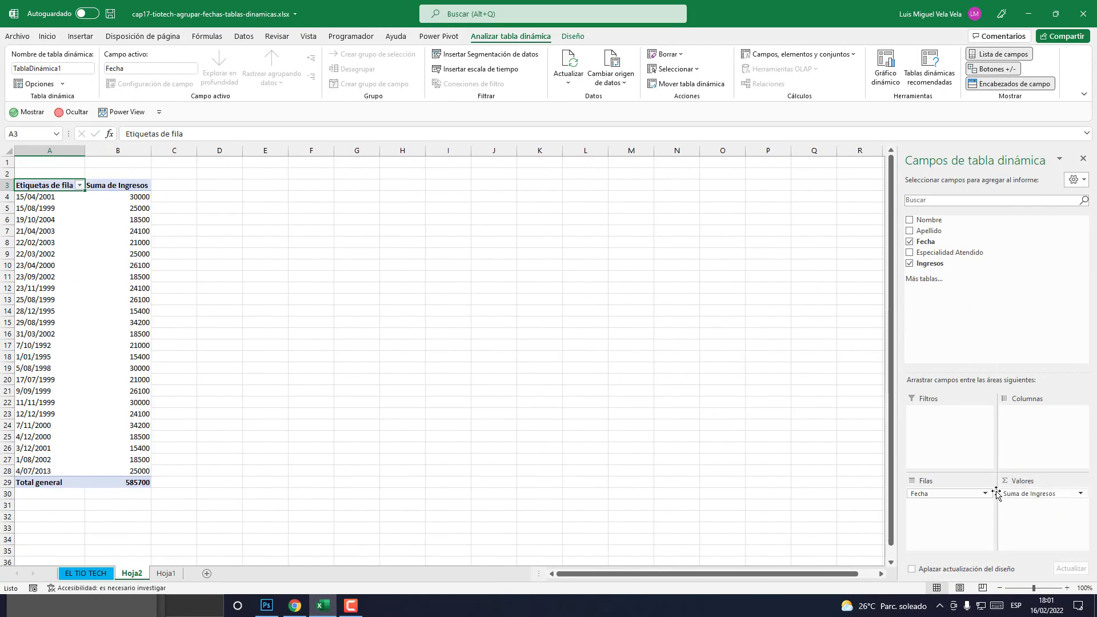
Compare the pivot table's dates and income sums with the source table on Hoja1
{"action": "left_click_drag", "start_coordinate": [48, 197], "coordinate": [137, 472]}
{"action": "left_click", "coordinate": [166, 573]}
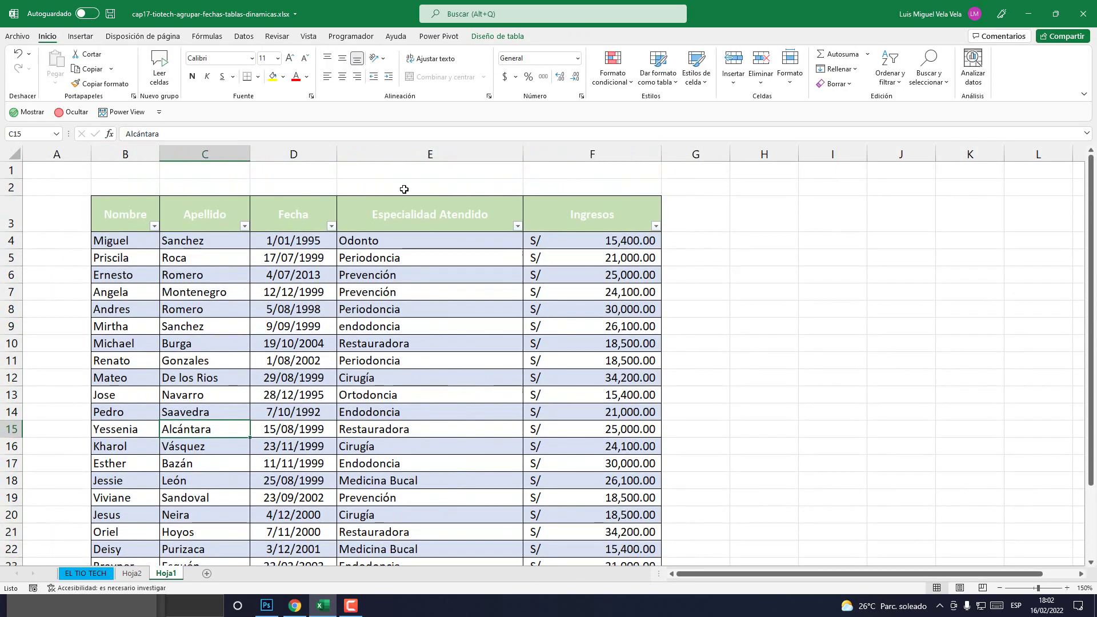
{"action": "left_click_drag", "start_coordinate": [119, 216], "coordinate": [614, 598]}
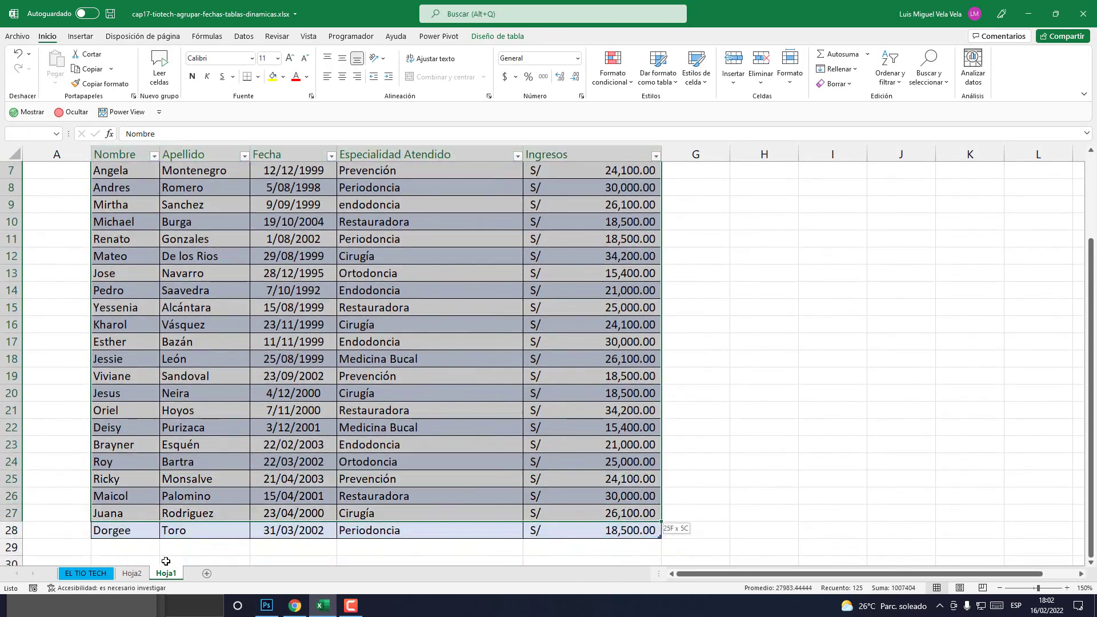
{"action": "left_click", "coordinate": [132, 573]}
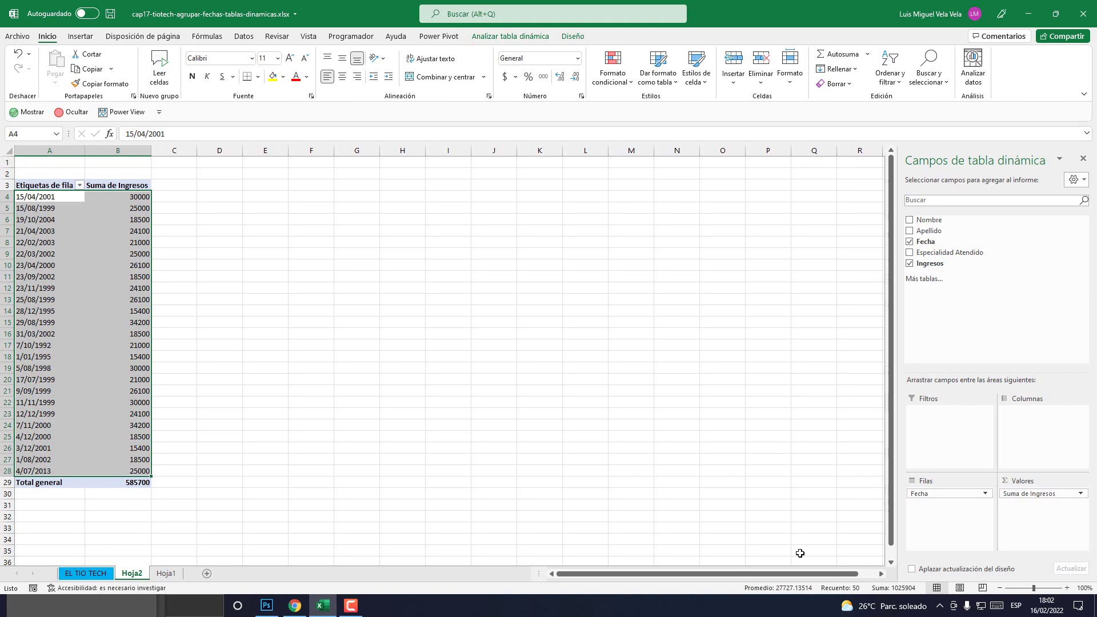
Enlarge the Hoja2 sheet to 160% and review the ungrouped dates in the pivot table's row labels
{"action": "left_click", "coordinate": [1066, 588]}
{"action": "left_click", "coordinate": [1066, 588]}
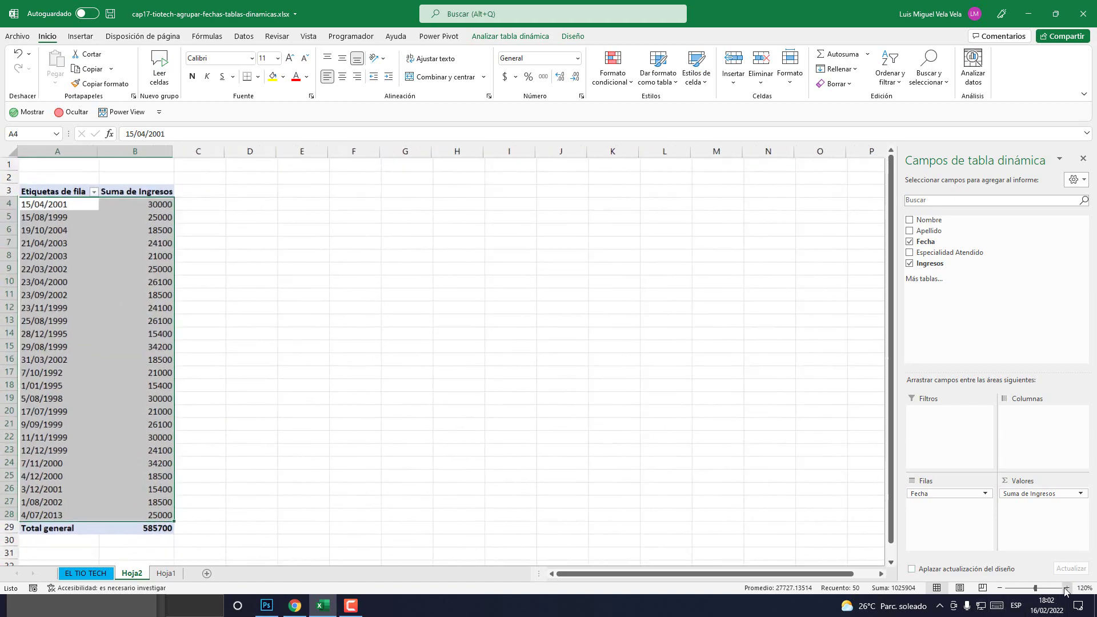
{"action": "left_click", "coordinate": [1066, 588]}
{"action": "left_click", "coordinate": [1067, 589]}
{"action": "left_click", "coordinate": [1066, 589]}
{"action": "left_click", "coordinate": [1066, 588]}
{"action": "scroll", "coordinate": [171, 476], "scroll_direction": "up", "scroll_amount": 1}
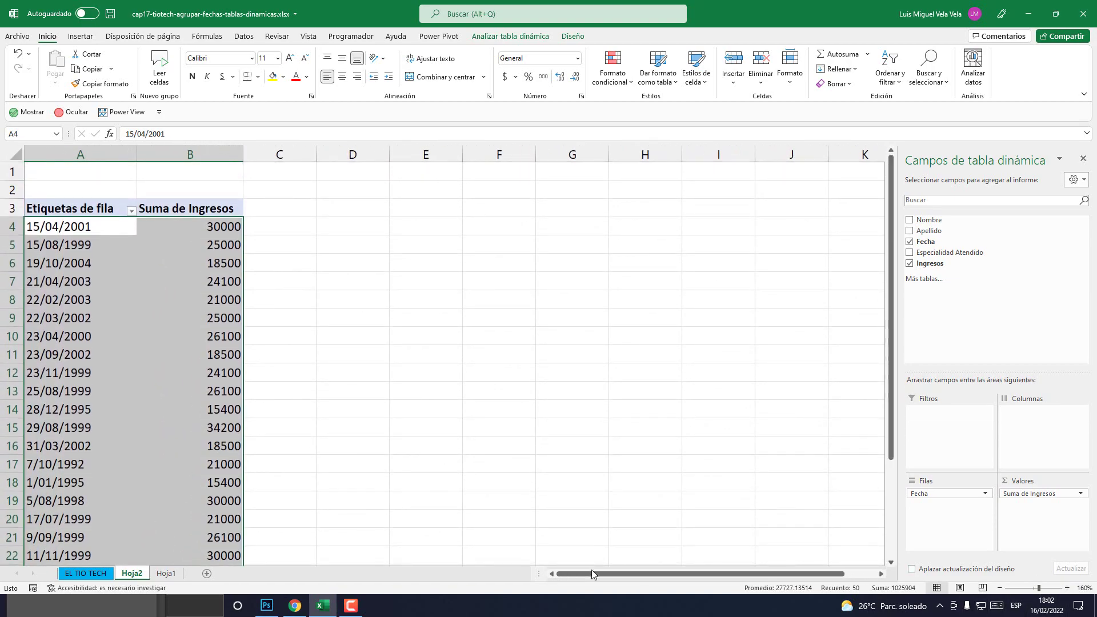
{"action": "left_click", "coordinate": [51, 320]}
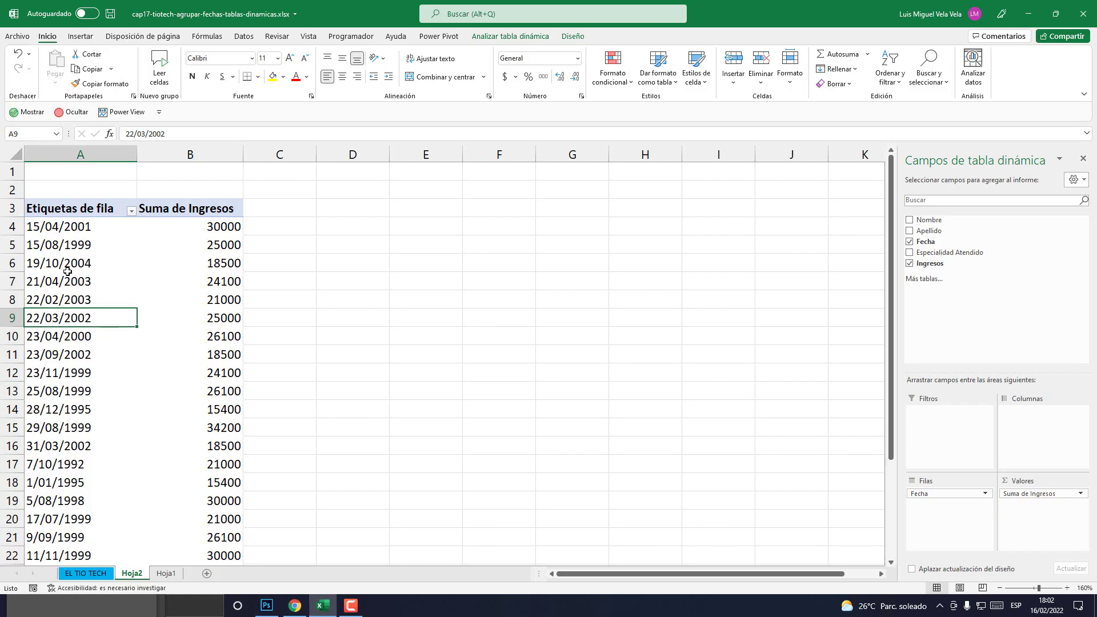
{"action": "scroll", "coordinate": [124, 368], "scroll_direction": "down", "scroll_amount": 3}
{"action": "scroll", "coordinate": [124, 368], "scroll_direction": "up", "scroll_amount": 3}
{"action": "left_click_drag", "start_coordinate": [66, 221], "coordinate": [69, 557]}
{"action": "left_click", "coordinate": [55, 341]}
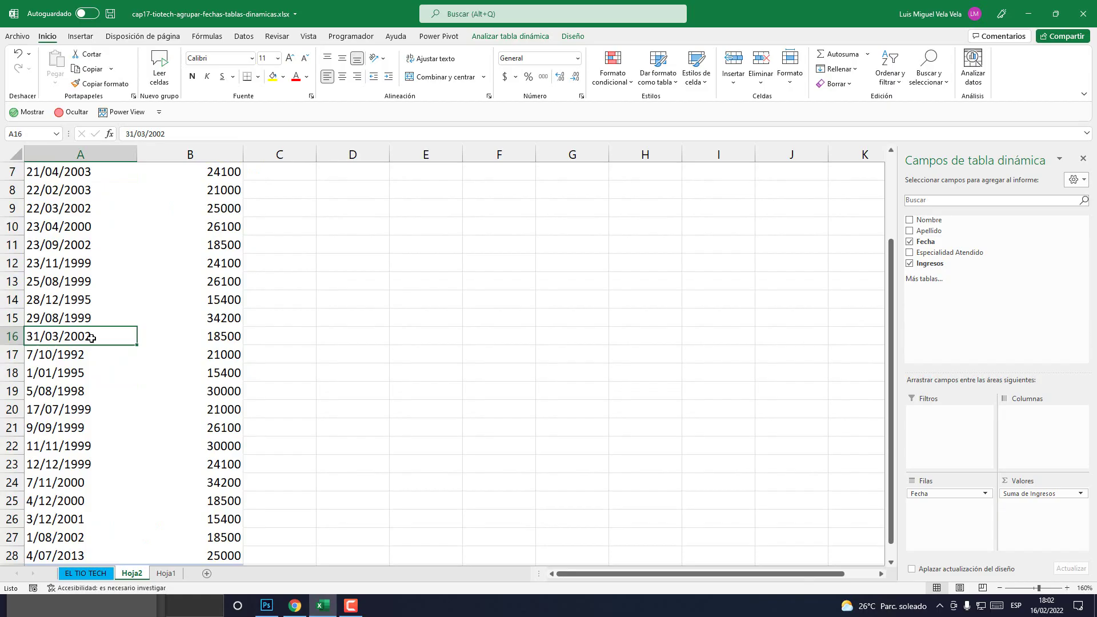
Try to group the pivot table's dates, starting from the row label 28/12/1995
{"action": "right_click", "coordinate": [62, 298]}
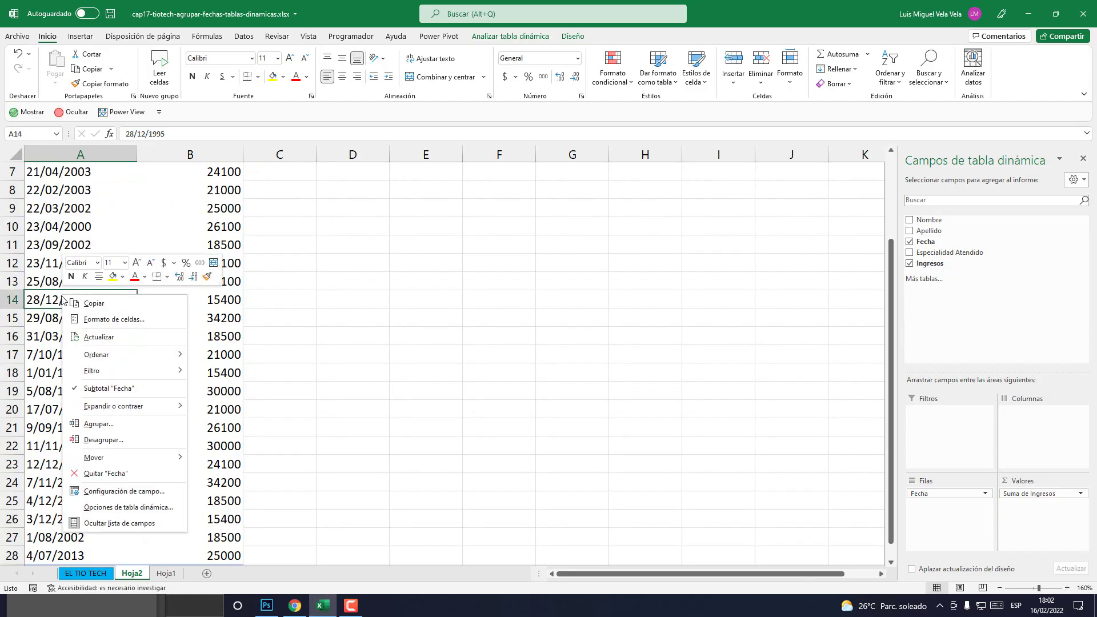
{"action": "right_click", "coordinate": [50, 302]}
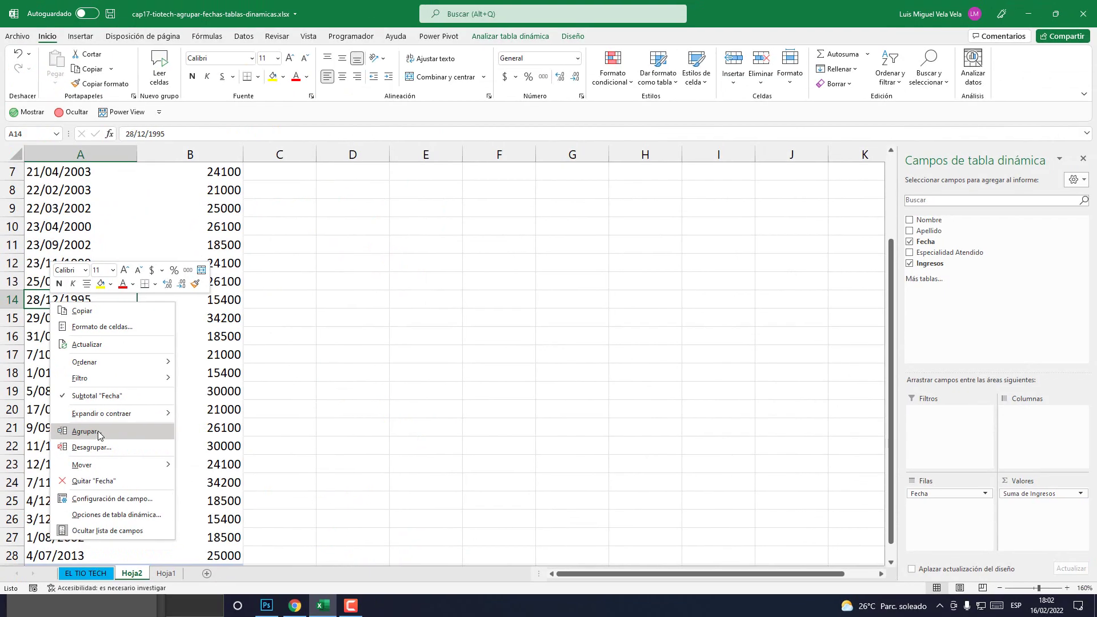
{"action": "left_click", "coordinate": [98, 435]}
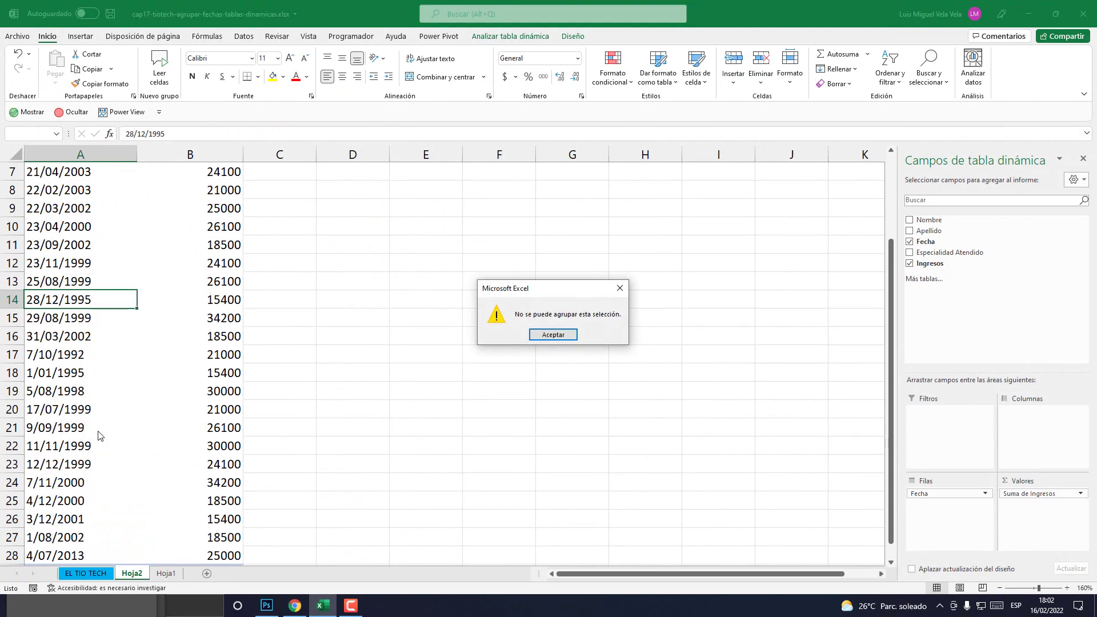
{"action": "mouse_move", "coordinate": [568, 296]}
{"action": "left_mouse_down"}
{"action": "mouse_move", "coordinate": [652, 292]}
{"action": "mouse_move", "coordinate": [495, 343]}
{"action": "mouse_move", "coordinate": [566, 286]}
{"action": "left_mouse_up"}
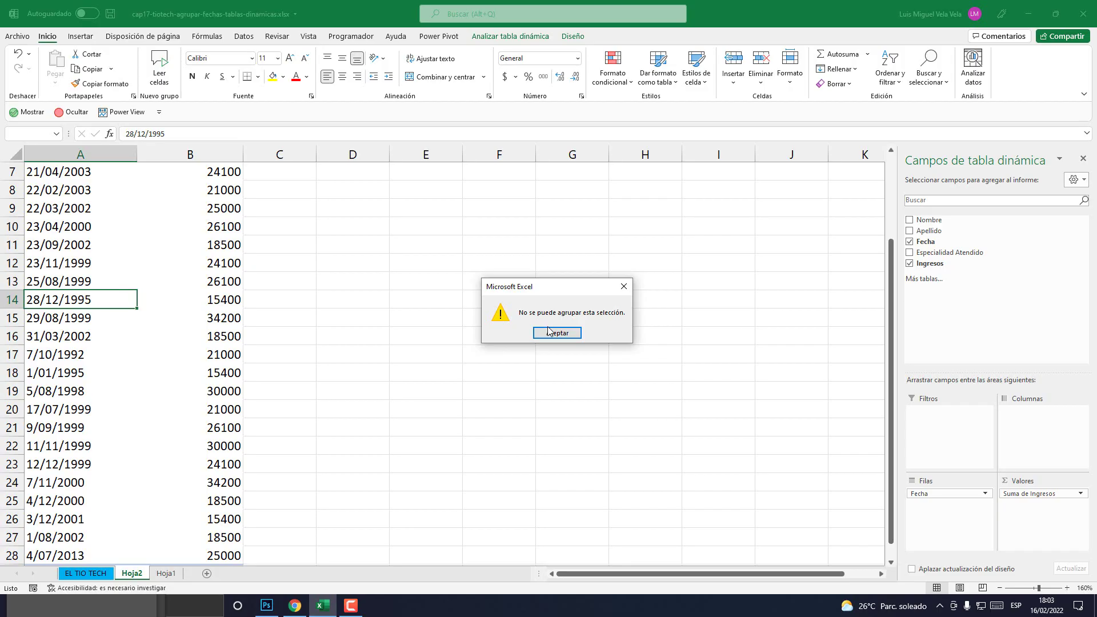
{"action": "left_click", "coordinate": [543, 332]}
Examine the date entries in the Fecha column of the source table on Hoja1
{"action": "left_click", "coordinate": [166, 573]}
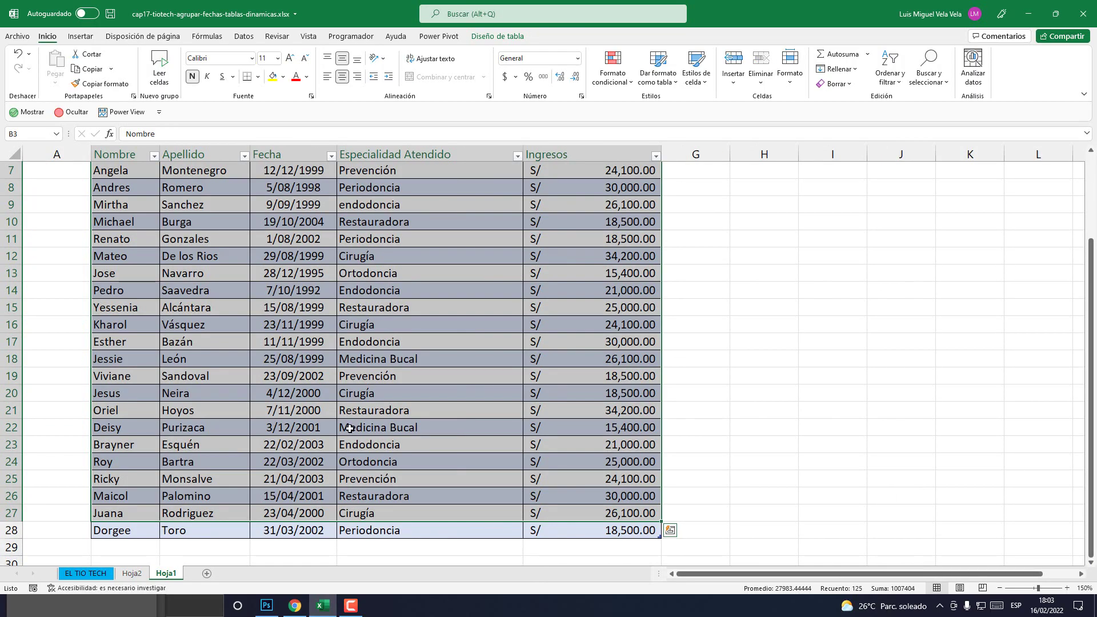
{"action": "scroll", "coordinate": [423, 379], "scroll_direction": "up", "scroll_amount": 5}
{"action": "left_click", "coordinate": [438, 319]}
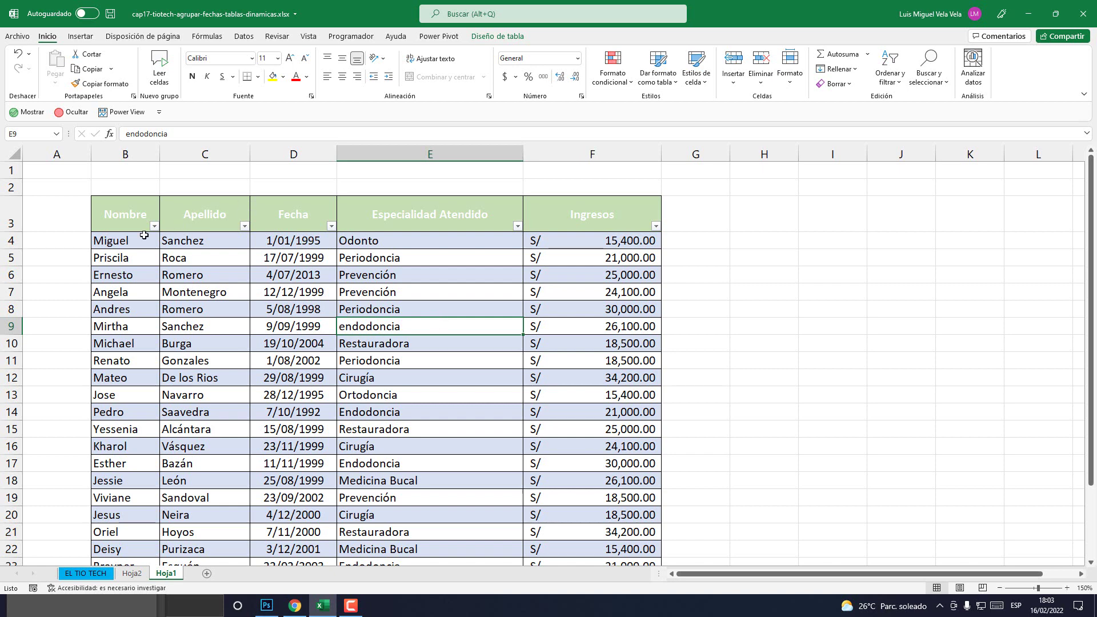
{"action": "left_click_drag", "start_coordinate": [127, 237], "coordinate": [537, 511]}
{"action": "left_click", "coordinate": [319, 393]}
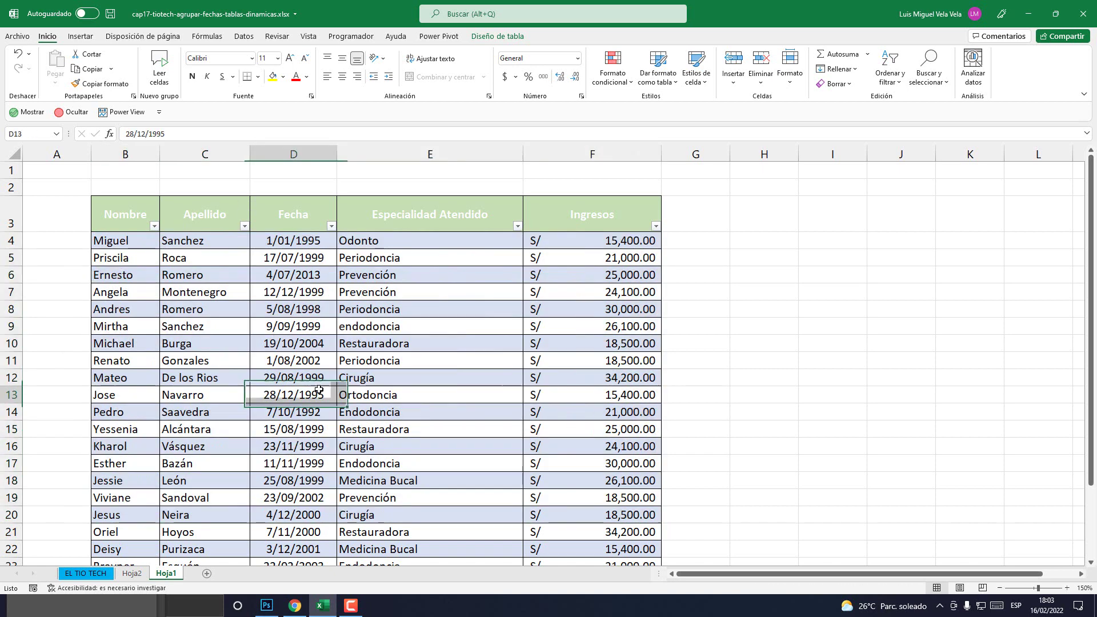
{"action": "left_click", "coordinate": [299, 243]}
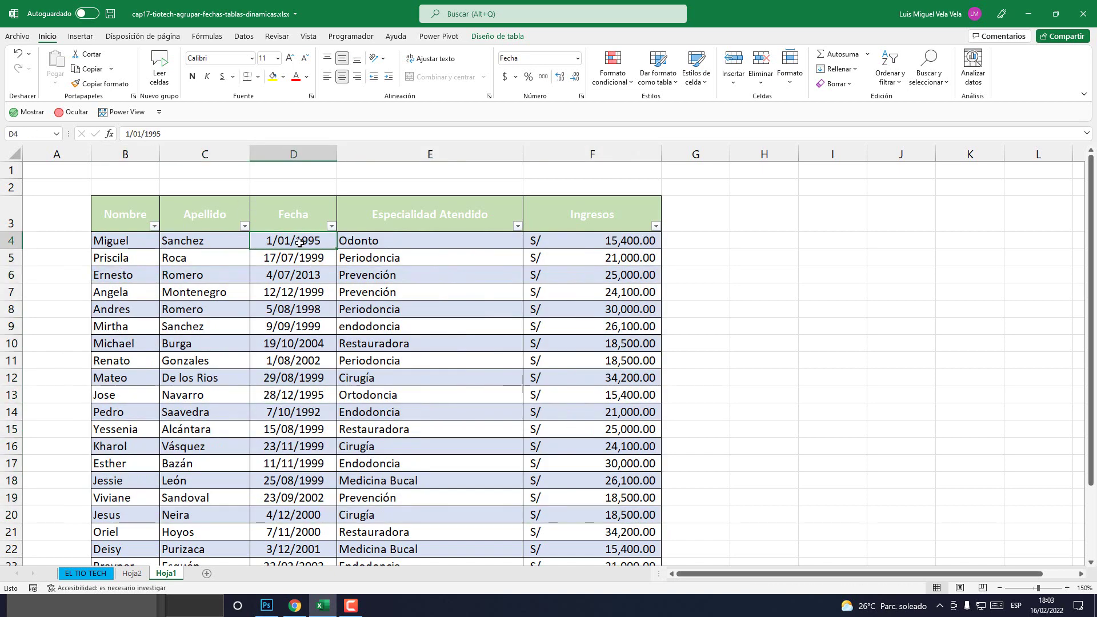
{"action": "key", "text": "Down"}
{"action": "left_click", "coordinate": [315, 243]}
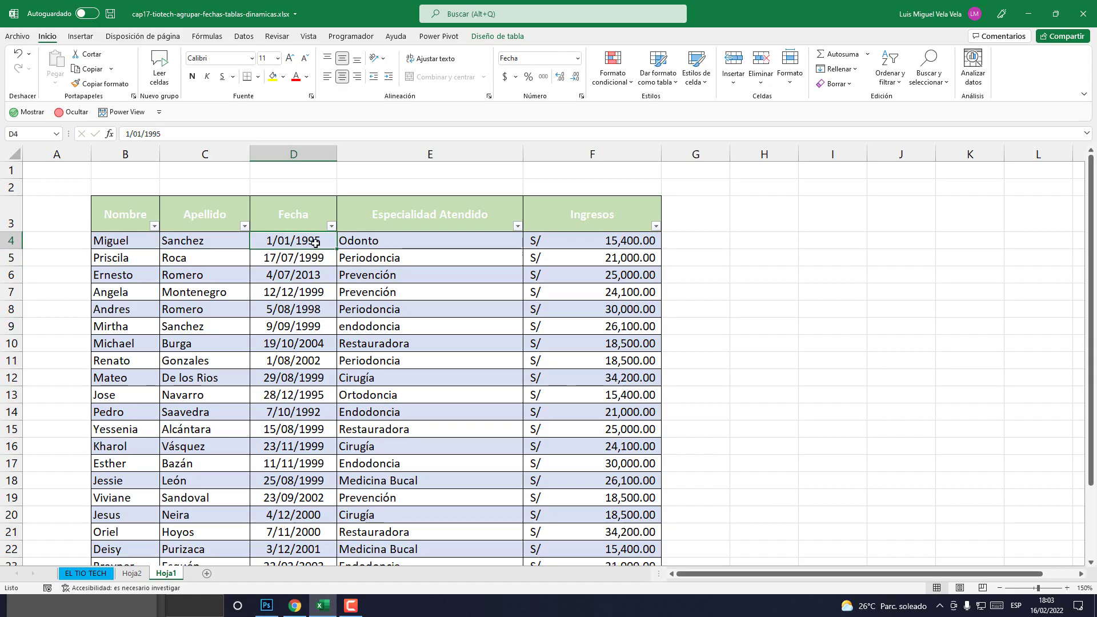
{"action": "left_click_drag", "start_coordinate": [122, 206], "coordinate": [611, 531]}
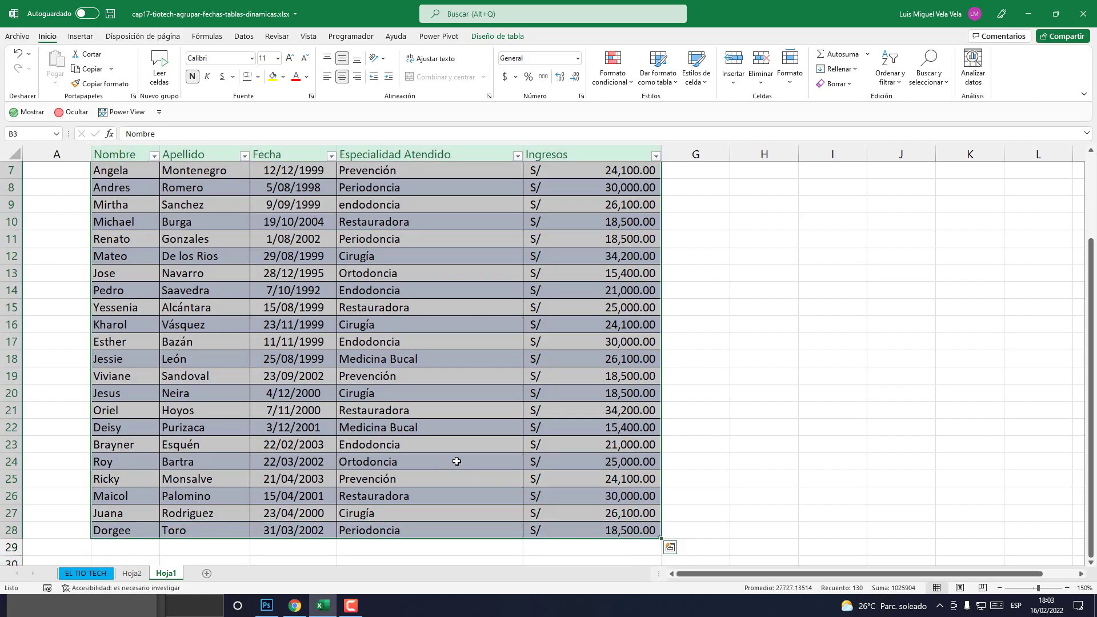
{"action": "scroll", "coordinate": [456, 461], "scroll_direction": "up", "scroll_amount": 2}
{"action": "left_click", "coordinate": [317, 280]}
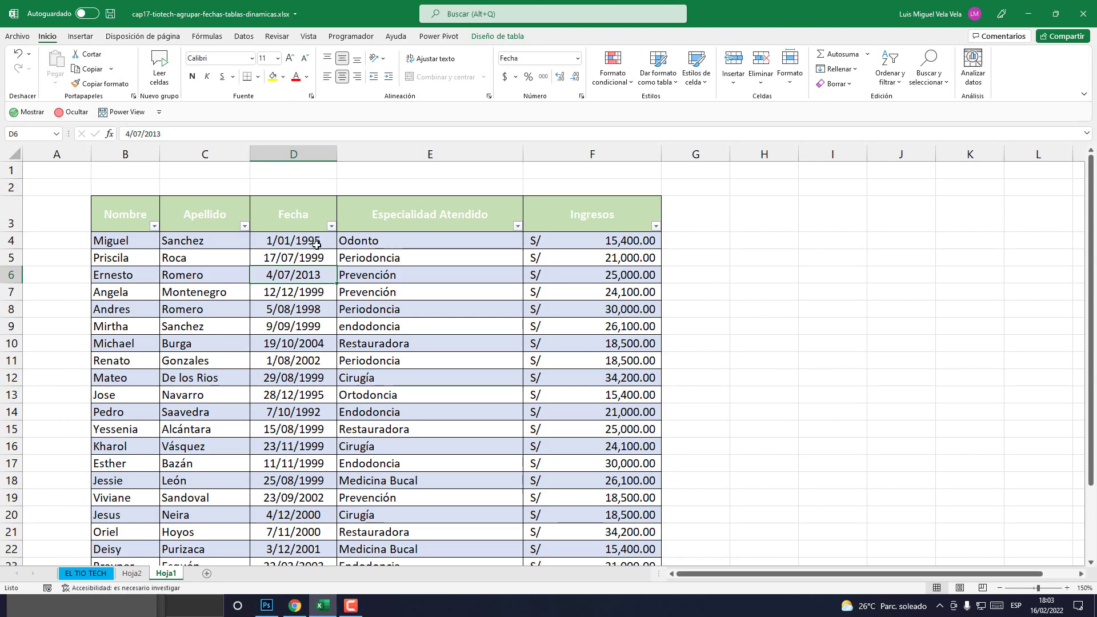
{"action": "left_click_drag", "start_coordinate": [318, 242], "coordinate": [343, 440]}
{"action": "left_click", "coordinate": [132, 589]}
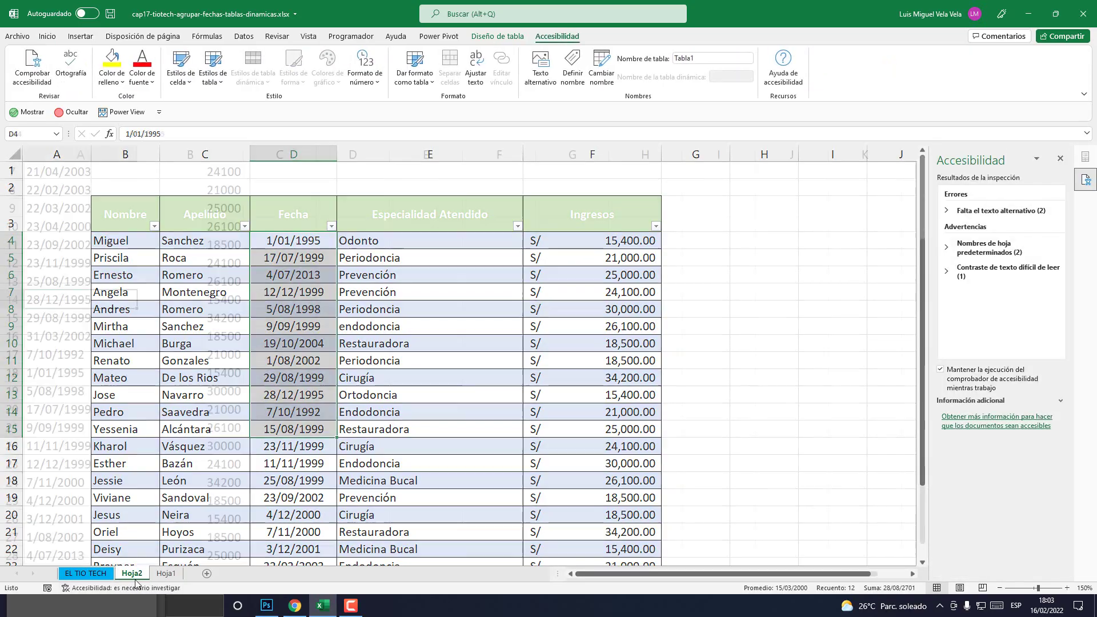
{"action": "left_click", "coordinate": [132, 574]}
{"action": "left_click", "coordinate": [167, 573]}
{"action": "left_click", "coordinate": [305, 378]}
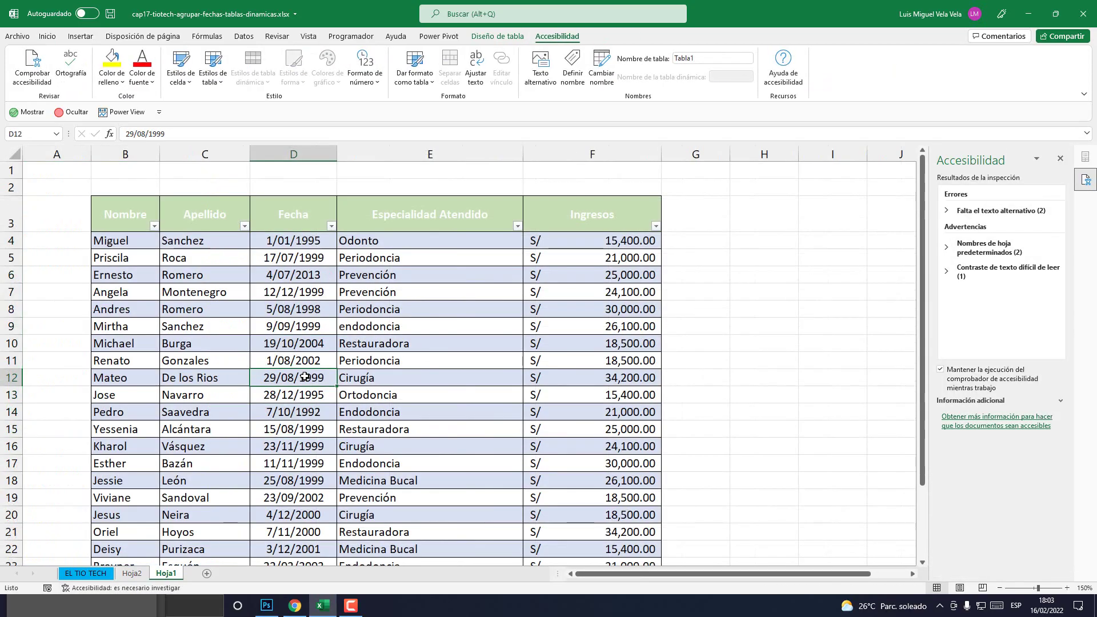
{"action": "left_click", "coordinate": [1061, 159]}
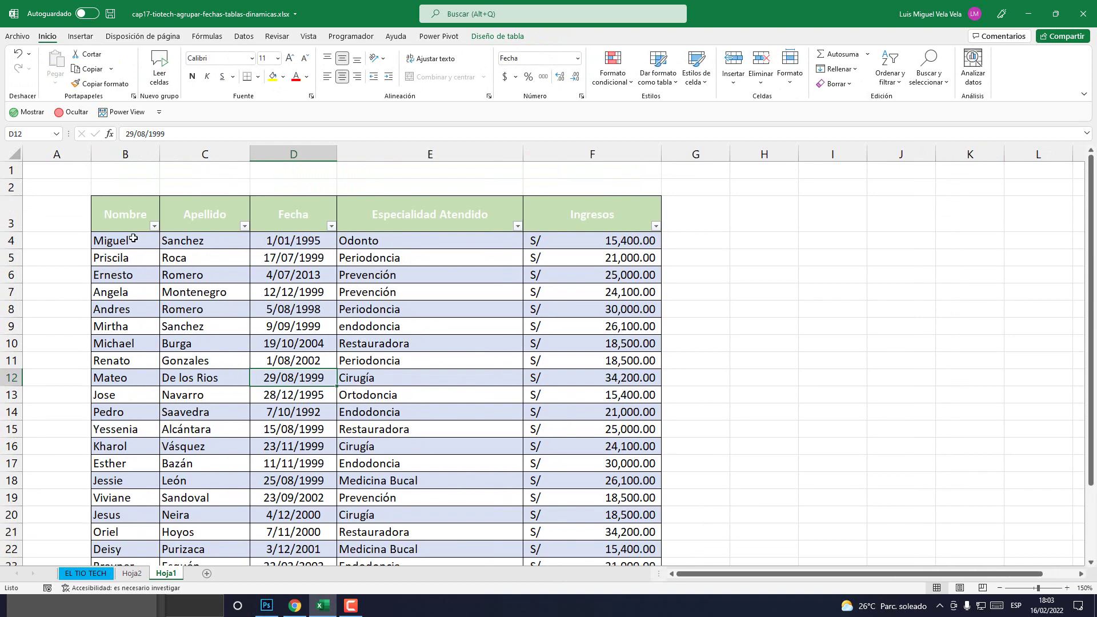
{"action": "left_click", "coordinate": [300, 262]}
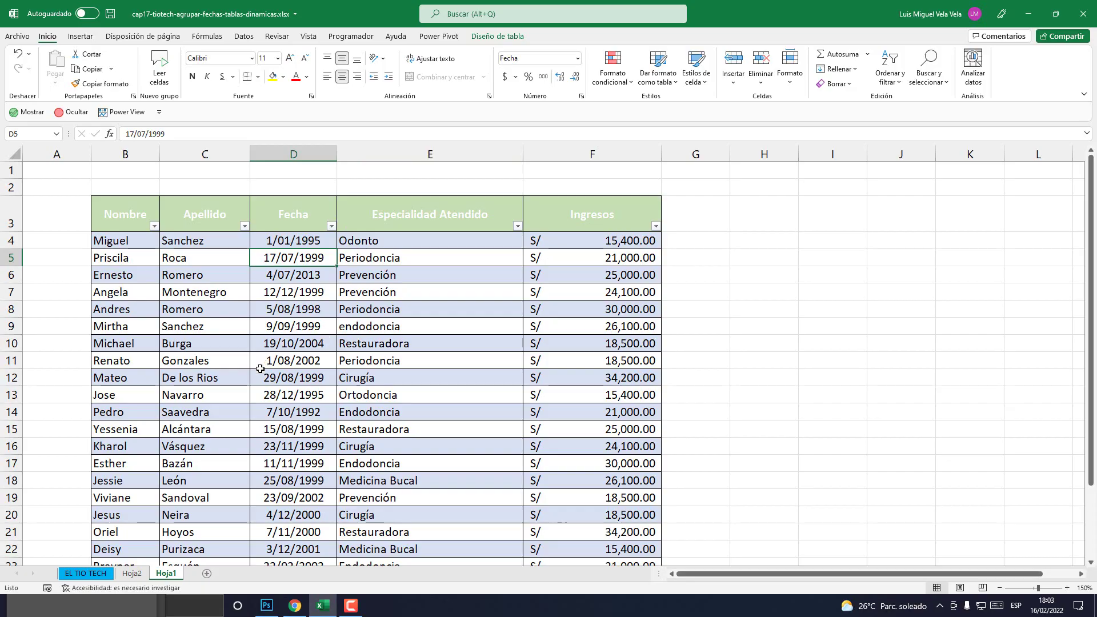
Delete the Hoja2 sheet that holds the ungrouped pivot table
{"action": "left_click", "coordinate": [108, 517]}
{"action": "left_click", "coordinate": [132, 574]}
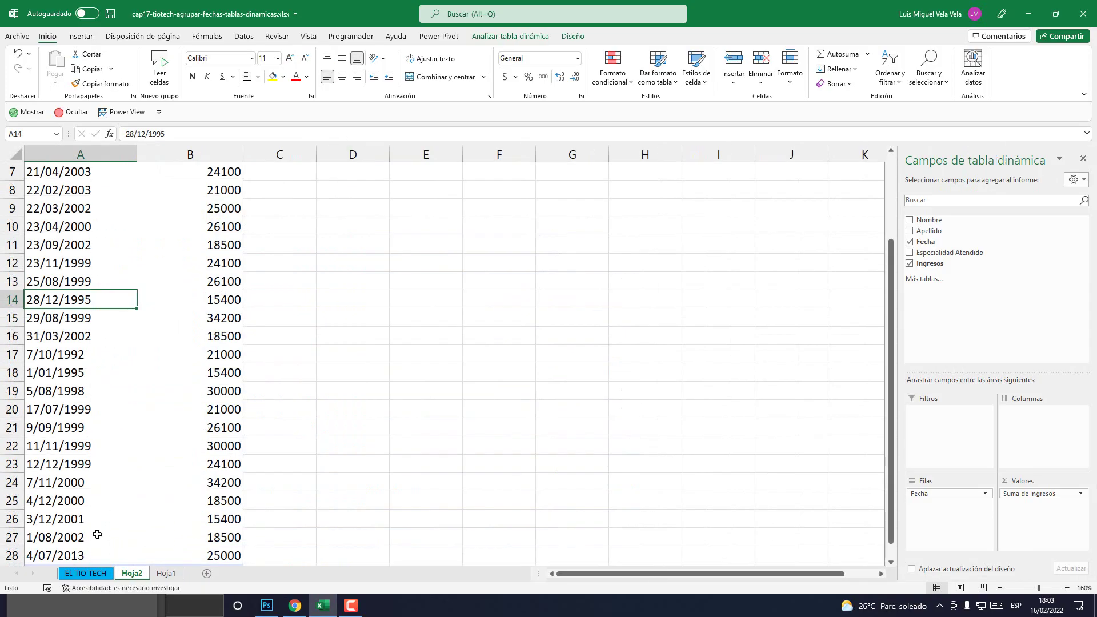
{"action": "scroll", "coordinate": [97, 534], "scroll_direction": "up", "scroll_amount": 2}
{"action": "right_click", "coordinate": [129, 577]}
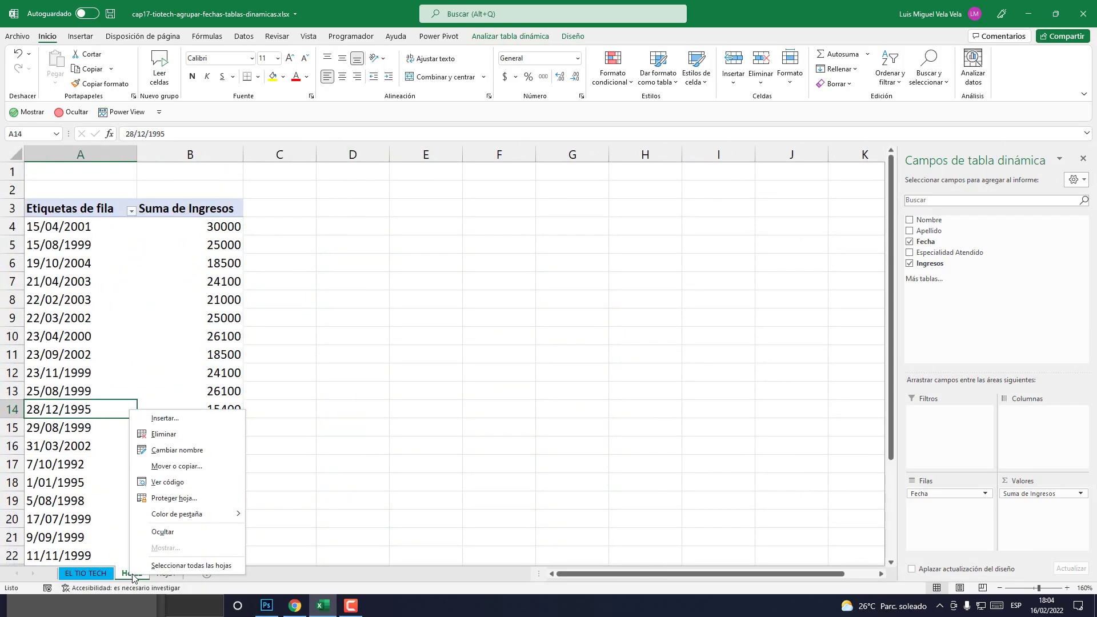
{"action": "left_click", "coordinate": [164, 435]}
{"action": "left_click", "coordinate": [518, 338]}
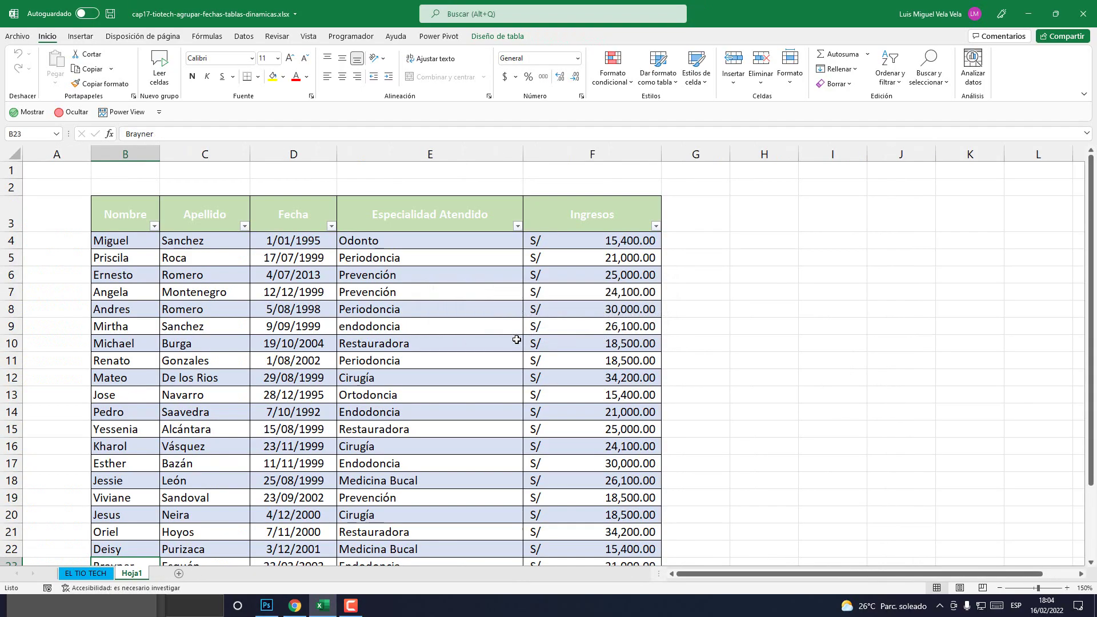
Re-enter the first dates of the Fecha column one by one from D4 without changing them, and open D7 for editing
{"action": "left_click", "coordinate": [309, 241]}
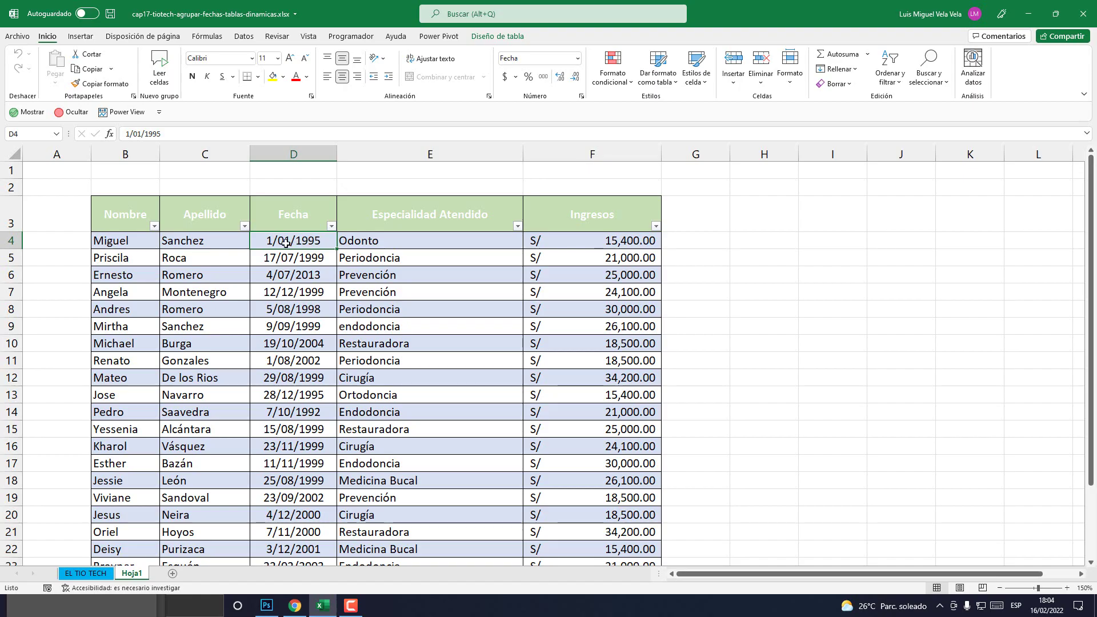
{"action": "double_click", "coordinate": [286, 243]}
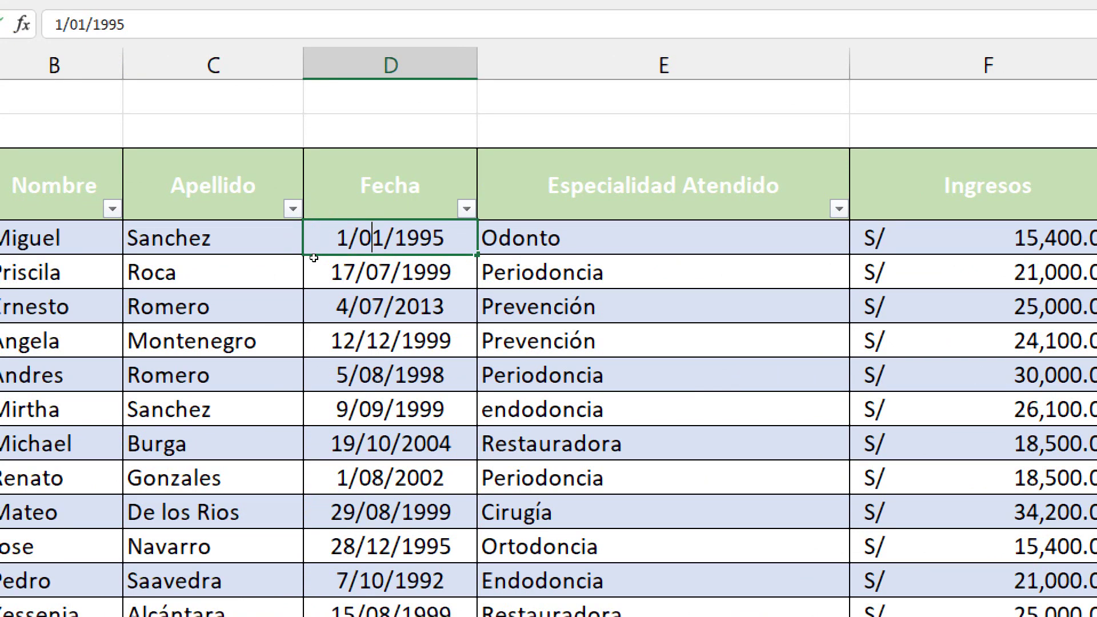
{"action": "key", "text": "Return"}
{"action": "key", "text": "Return"}
{"action": "key", "text": "F2"}
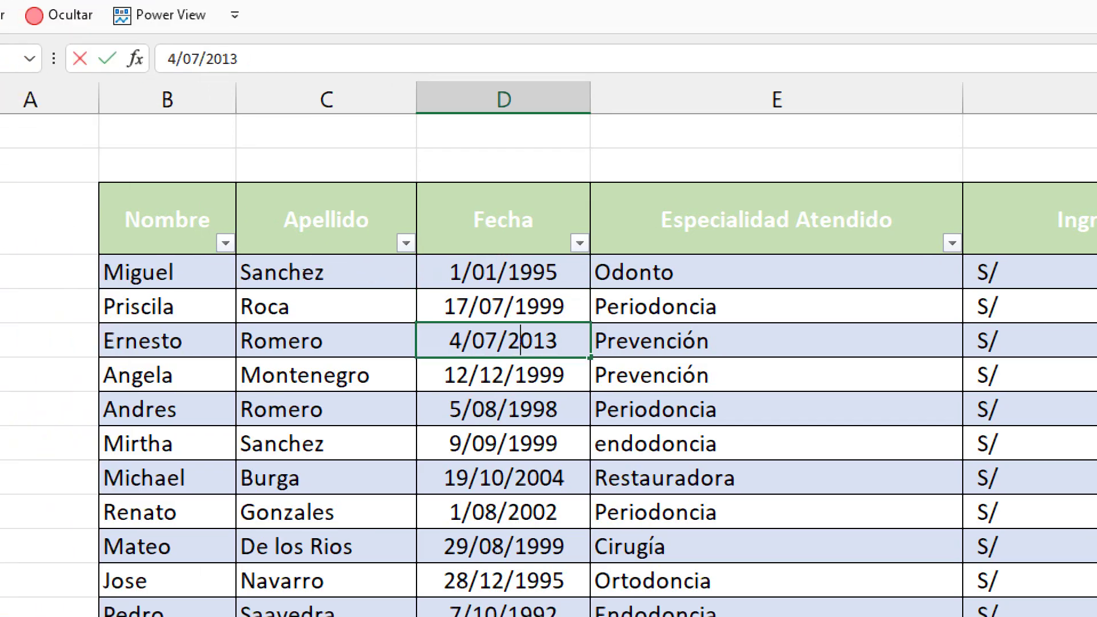
{"action": "key", "text": "Return"}
{"action": "key", "text": "F2"}
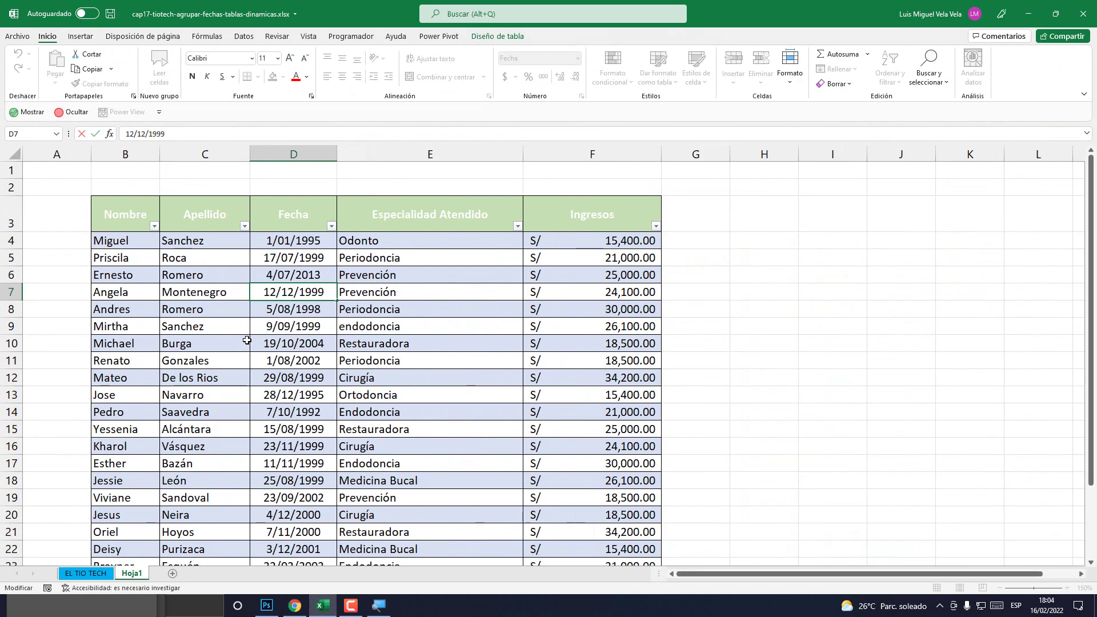
Switch to Photoshop, circle the F2 key in red on the keyboard image, and return to Excel
{"action": "left_click", "coordinate": [266, 605]}
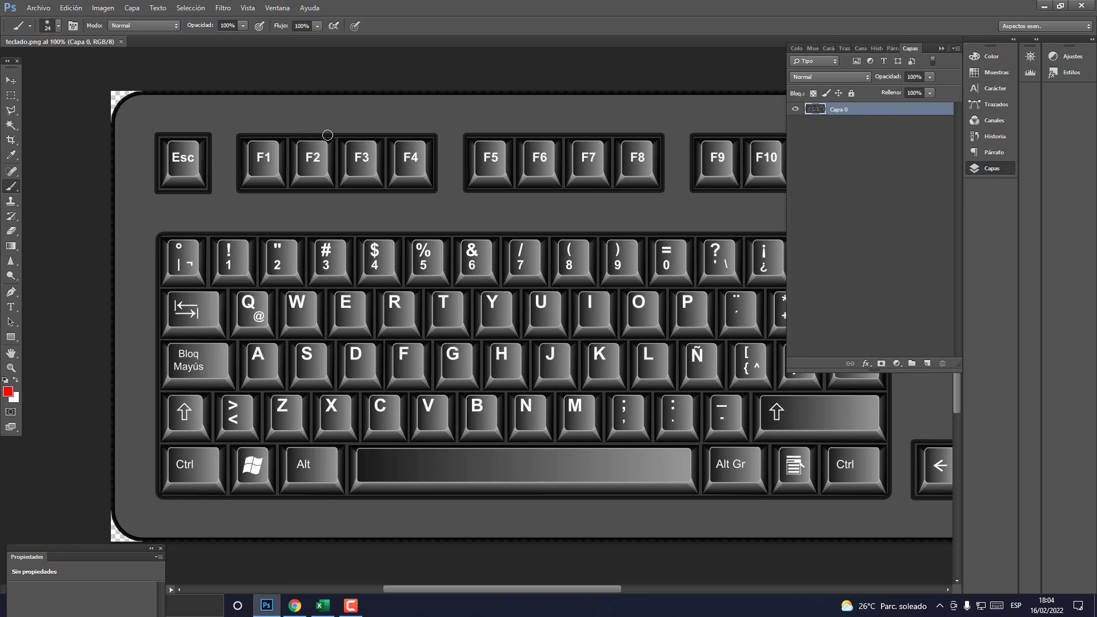
{"action": "mouse_move", "coordinate": [331, 133]}
{"action": "left_mouse_down"}
{"action": "mouse_move", "coordinate": [284, 172]}
{"action": "mouse_move", "coordinate": [335, 141]}
{"action": "left_mouse_up"}
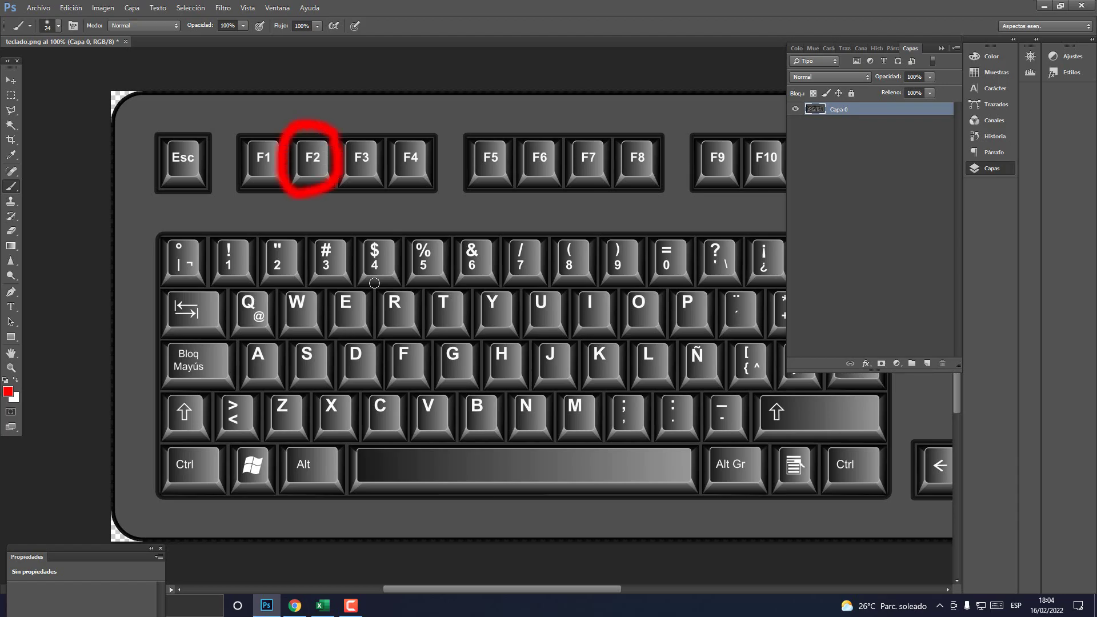
{"action": "left_click", "coordinate": [324, 604]}
Continue re-entering the unchanged Fecha dates from D8 through D11
{"action": "left_click", "coordinate": [292, 312]}
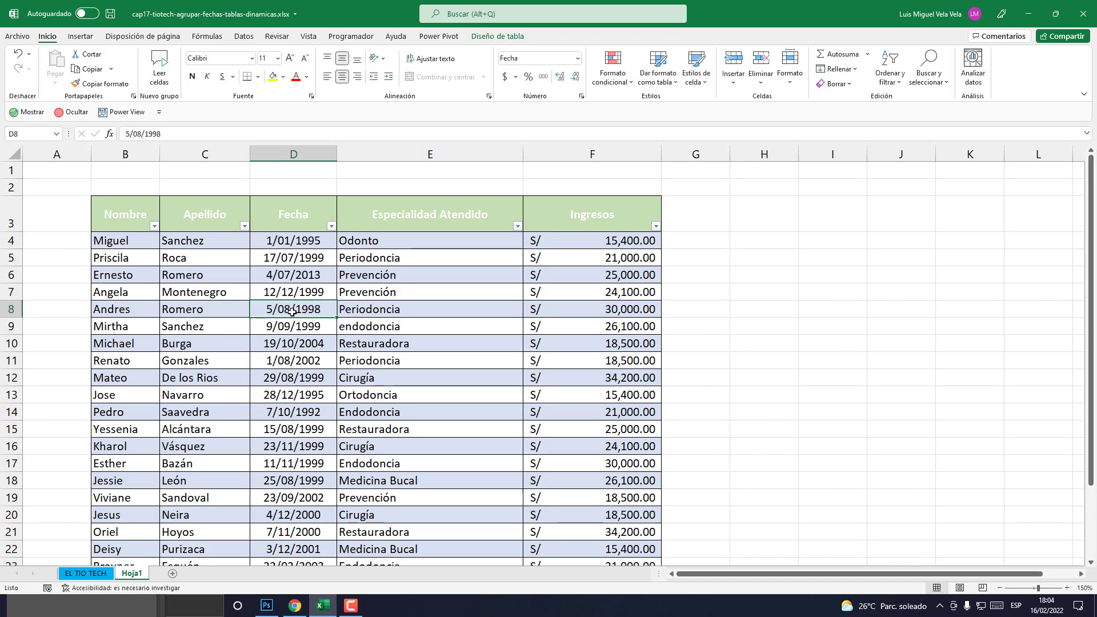
{"action": "left_click", "coordinate": [293, 326]}
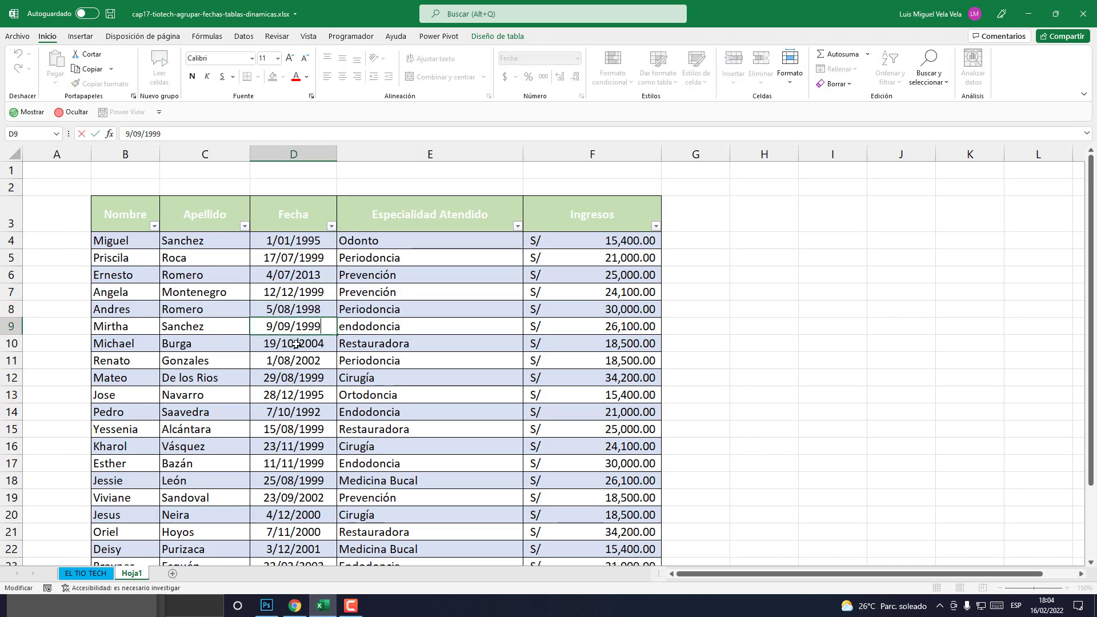
{"action": "left_click", "coordinate": [295, 344]}
{"action": "left_click", "coordinate": [297, 362]}
{"action": "key", "text": "F2"}
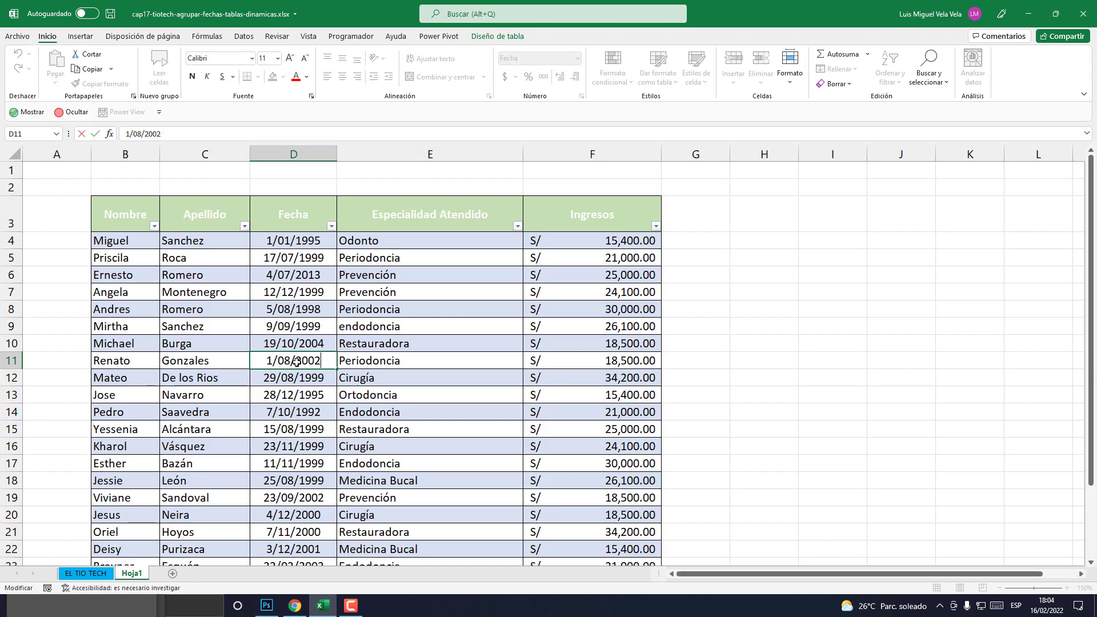
Select all dates in the Fecha column, D4:D28, and open Find and Replace for them
{"action": "scroll", "coordinate": [325, 397], "scroll_direction": "down", "scroll_amount": 3}
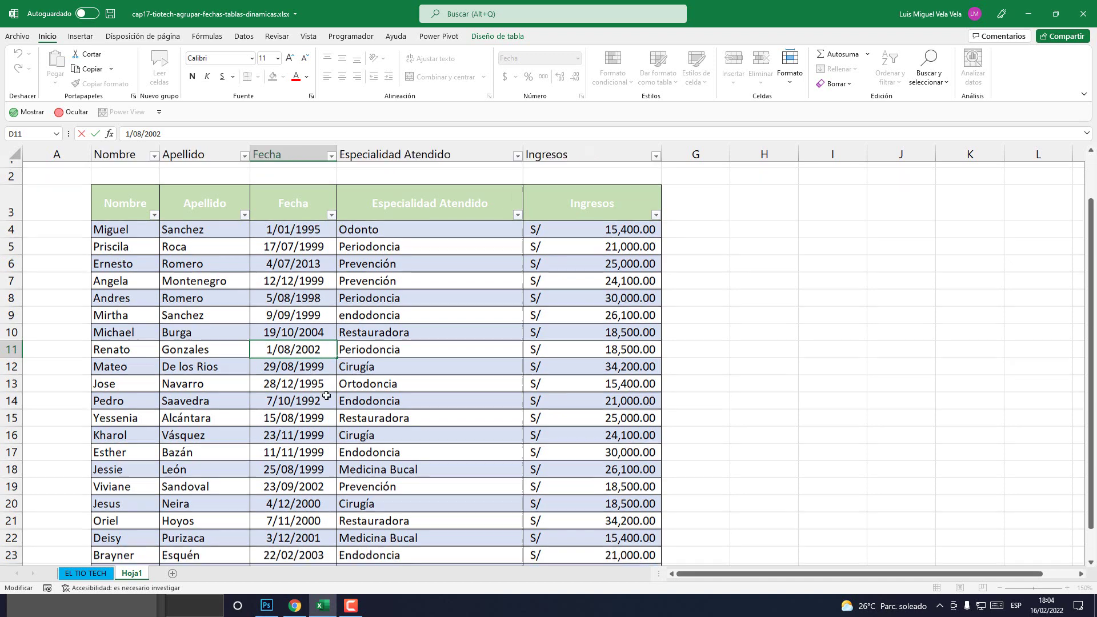
{"action": "scroll", "coordinate": [325, 396], "scroll_direction": "up", "scroll_amount": 3}
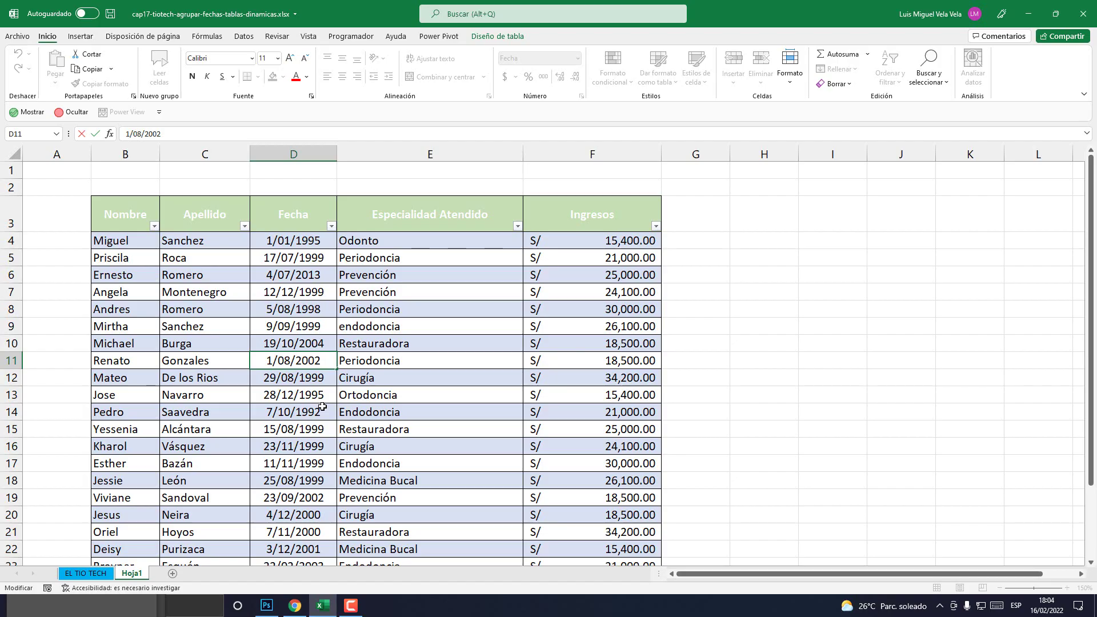
{"action": "scroll", "coordinate": [364, 397], "scroll_direction": "down", "scroll_amount": 3}
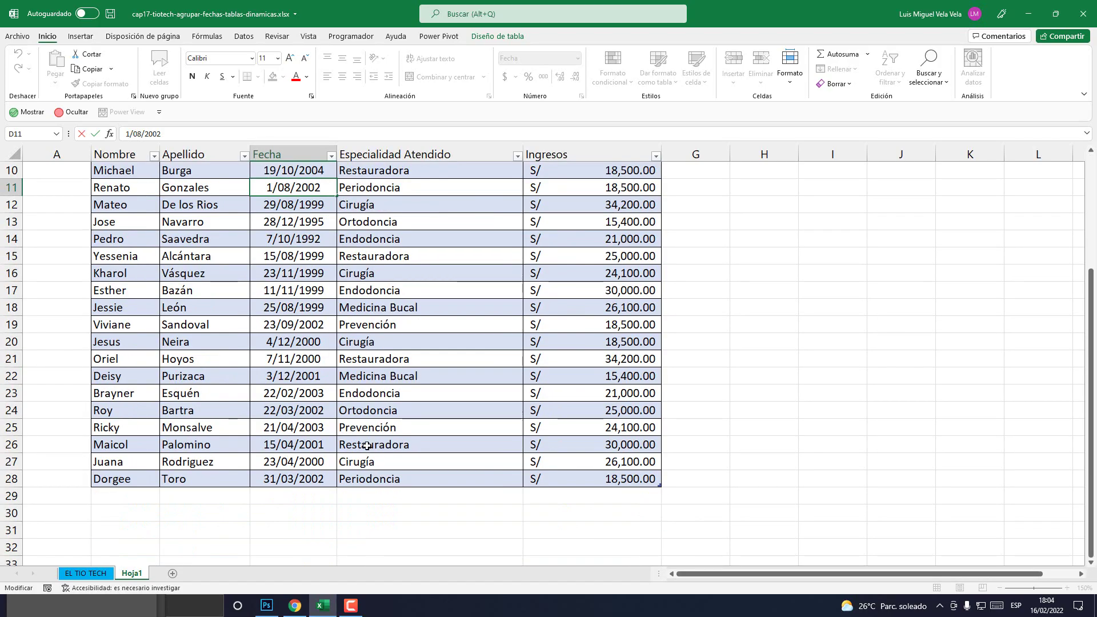
{"action": "scroll", "coordinate": [360, 377], "scroll_direction": "up", "scroll_amount": 3}
{"action": "left_click_drag", "start_coordinate": [293, 241], "coordinate": [305, 545]}
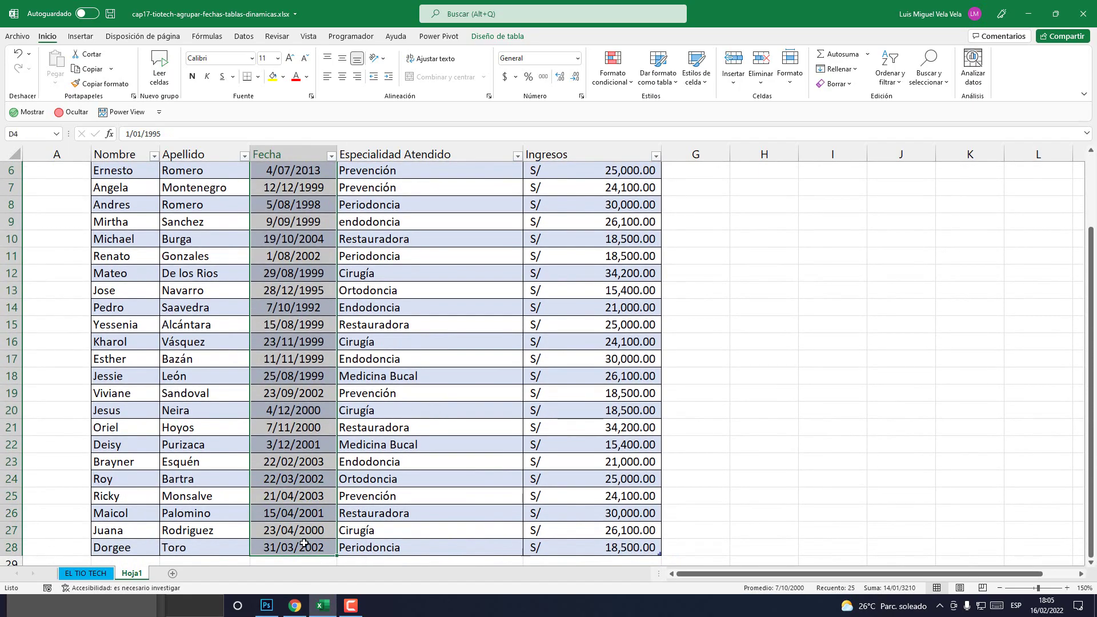
{"action": "scroll", "coordinate": [304, 544], "scroll_direction": "up", "scroll_amount": 2}
{"action": "left_click_drag", "start_coordinate": [294, 240], "coordinate": [305, 548]}
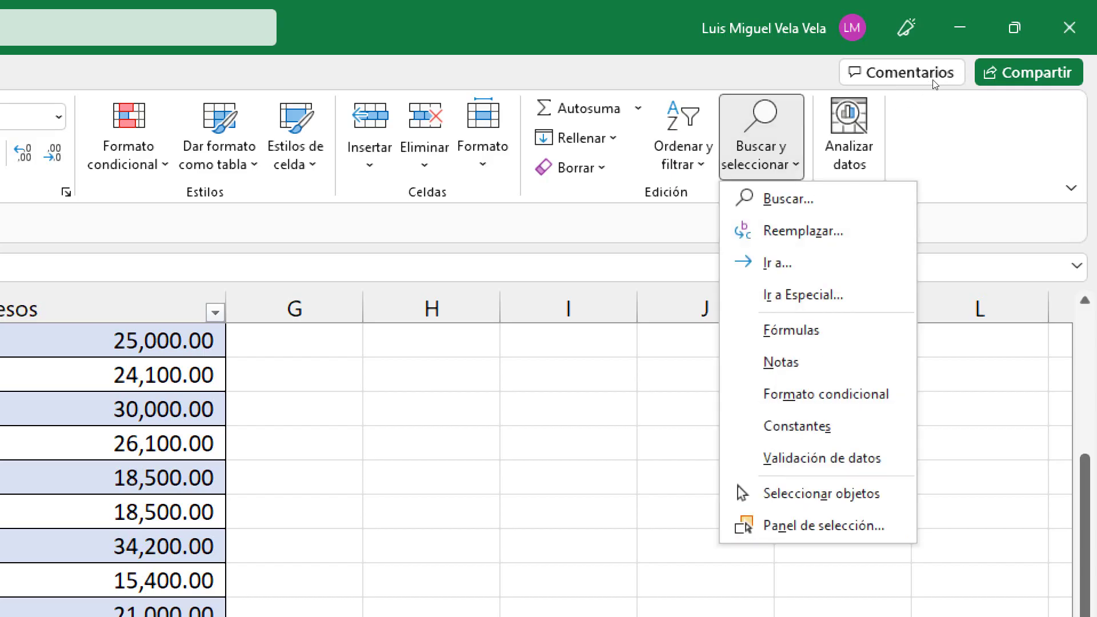
{"action": "key", "text": "Down"}
{"action": "key", "text": "Down"}
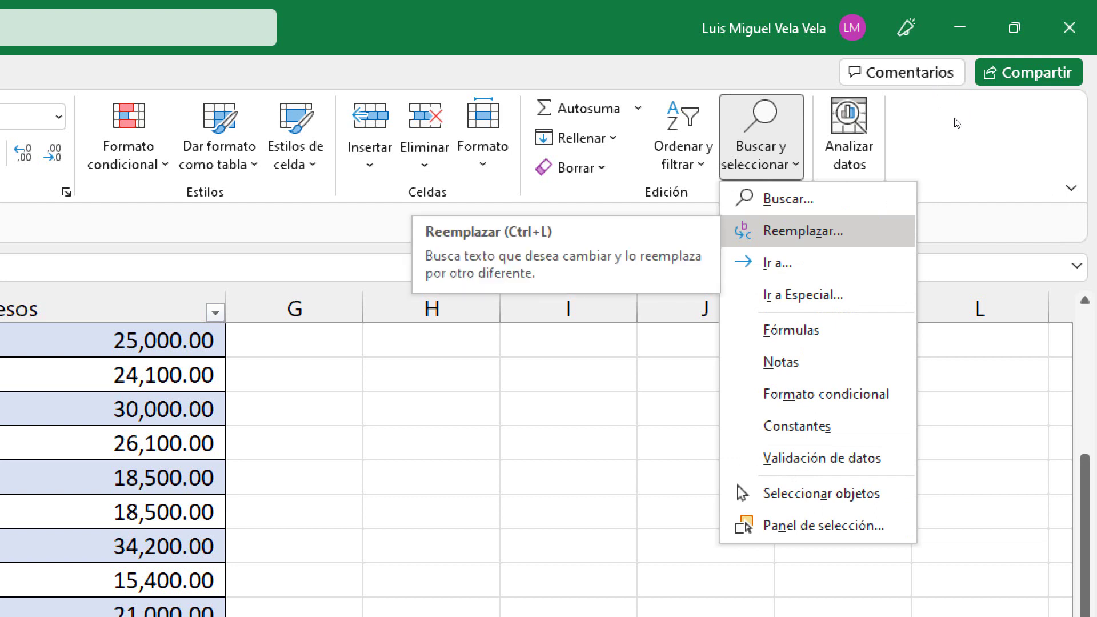
{"action": "key", "text": "Escape"}
{"action": "key", "text": "Down"}
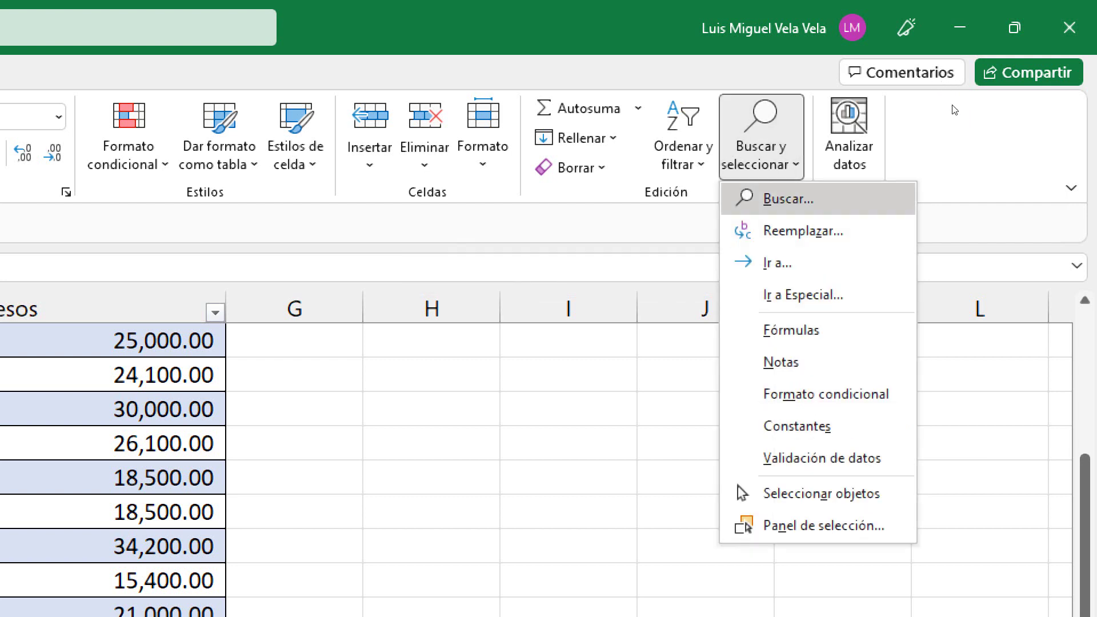
{"action": "key", "text": "Down"}
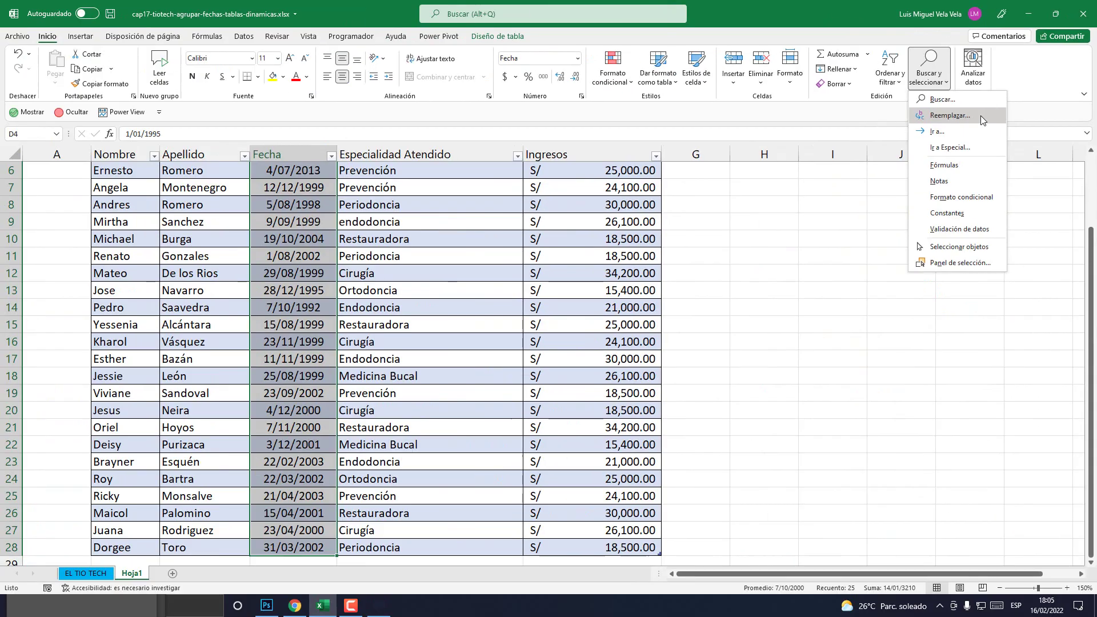
{"action": "key", "text": "Return"}
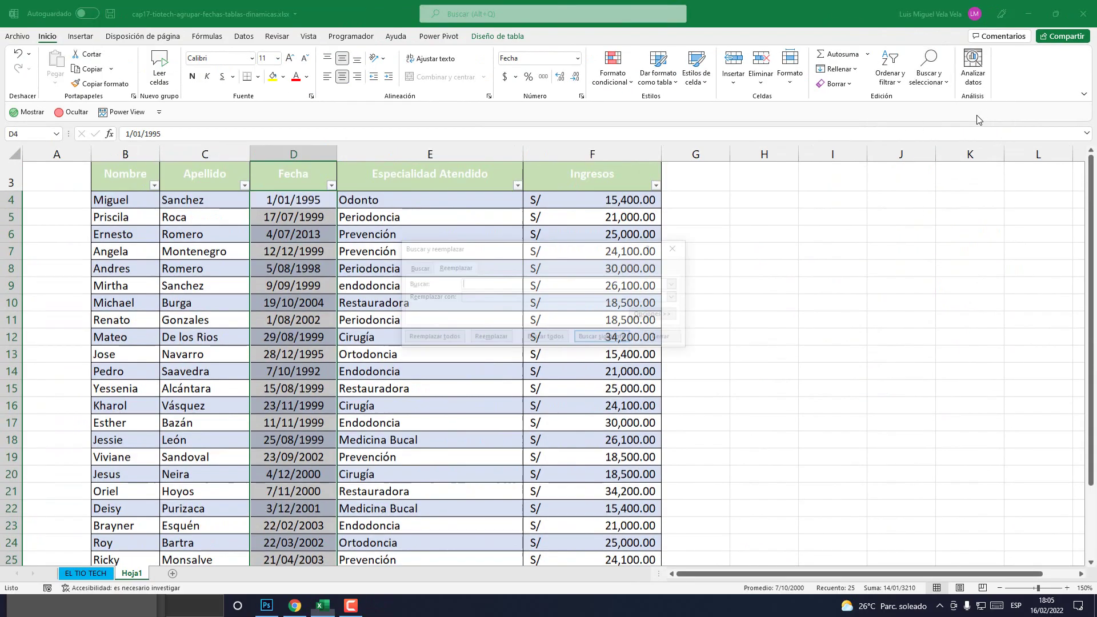
{"action": "left_click_drag", "start_coordinate": [680, 265], "coordinate": [663, 241]}
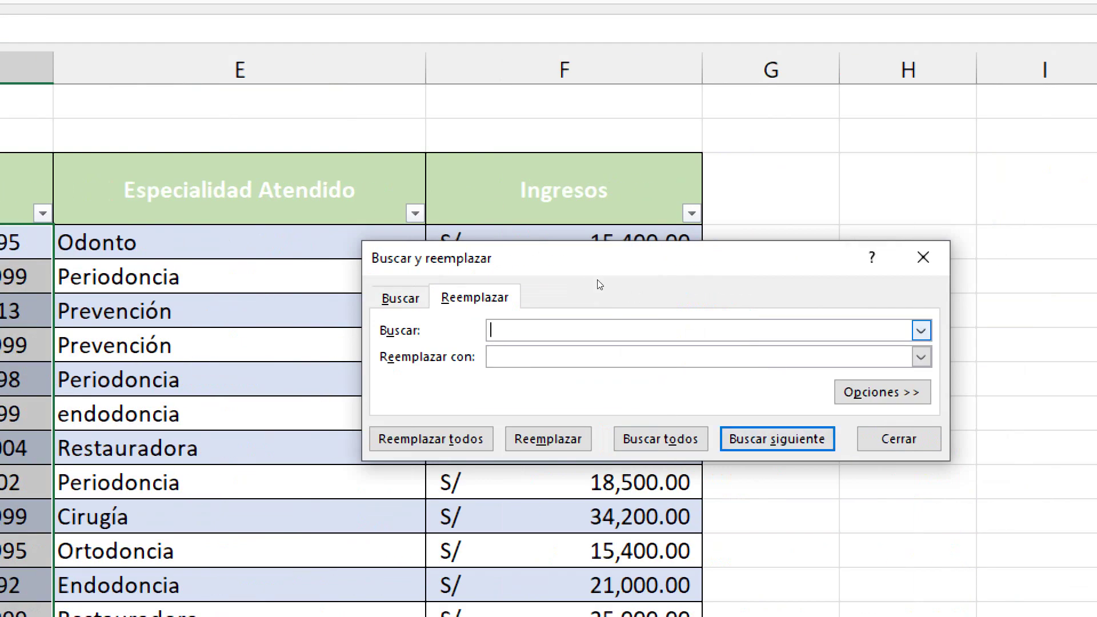
Replace every "/" with "a" in the selected Fecha dates
{"action": "type", "text": "/"}
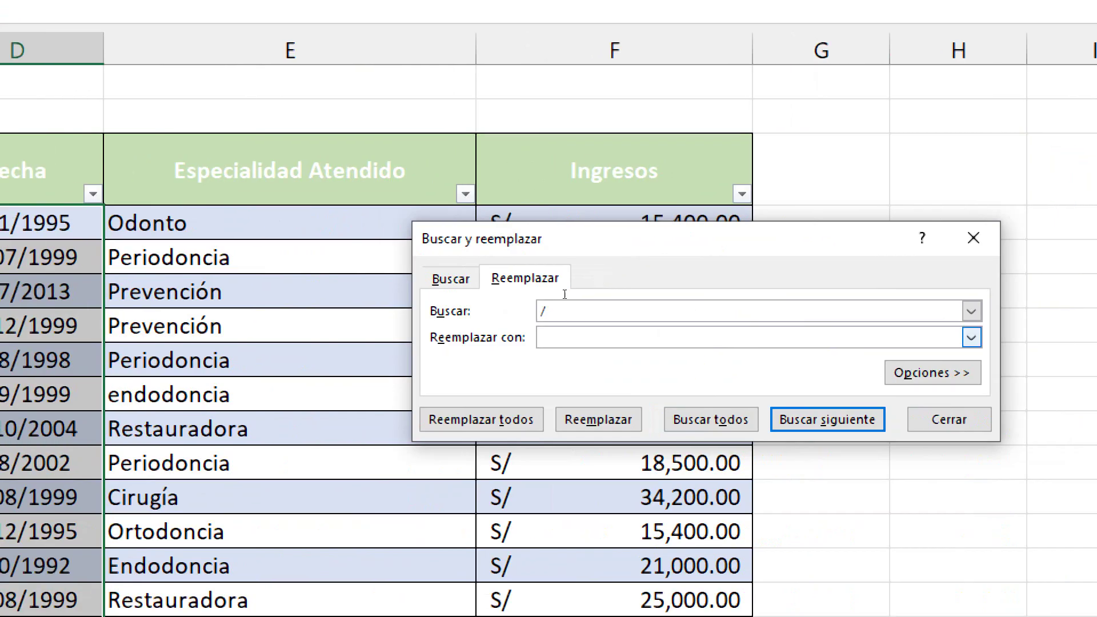
{"action": "key", "text": "Tab"}
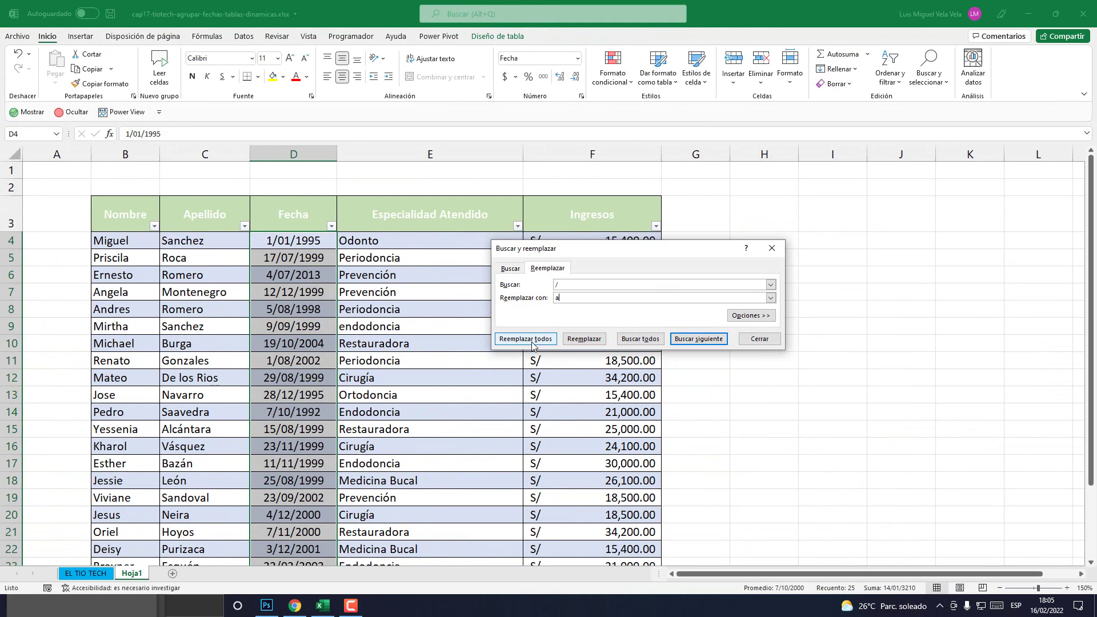
{"action": "left_click", "coordinate": [777, 393]}
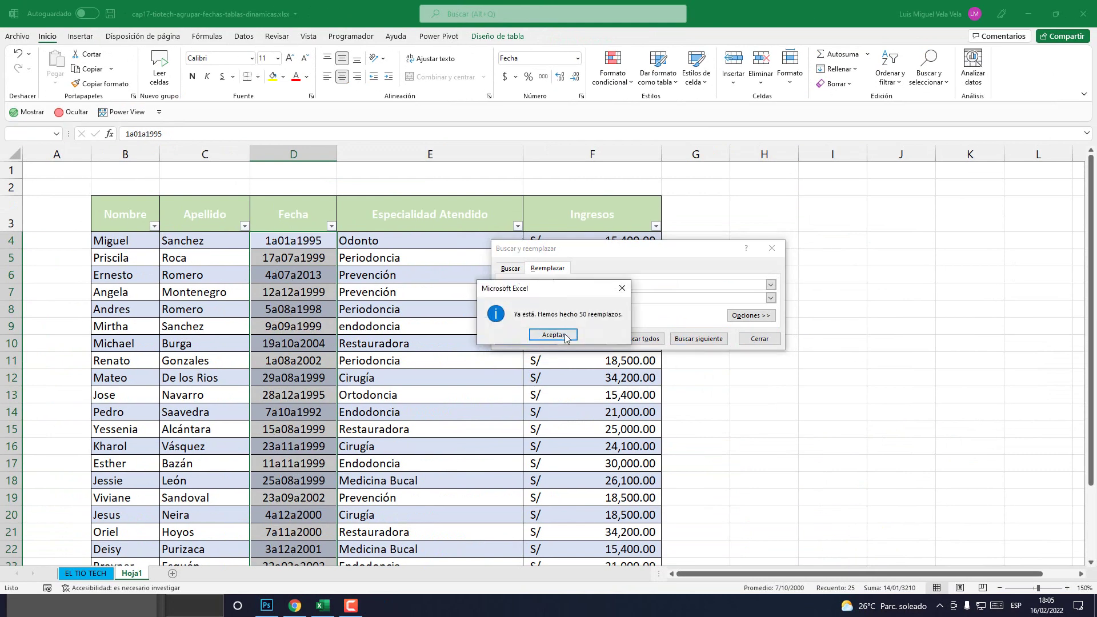
{"action": "left_click", "coordinate": [552, 334]}
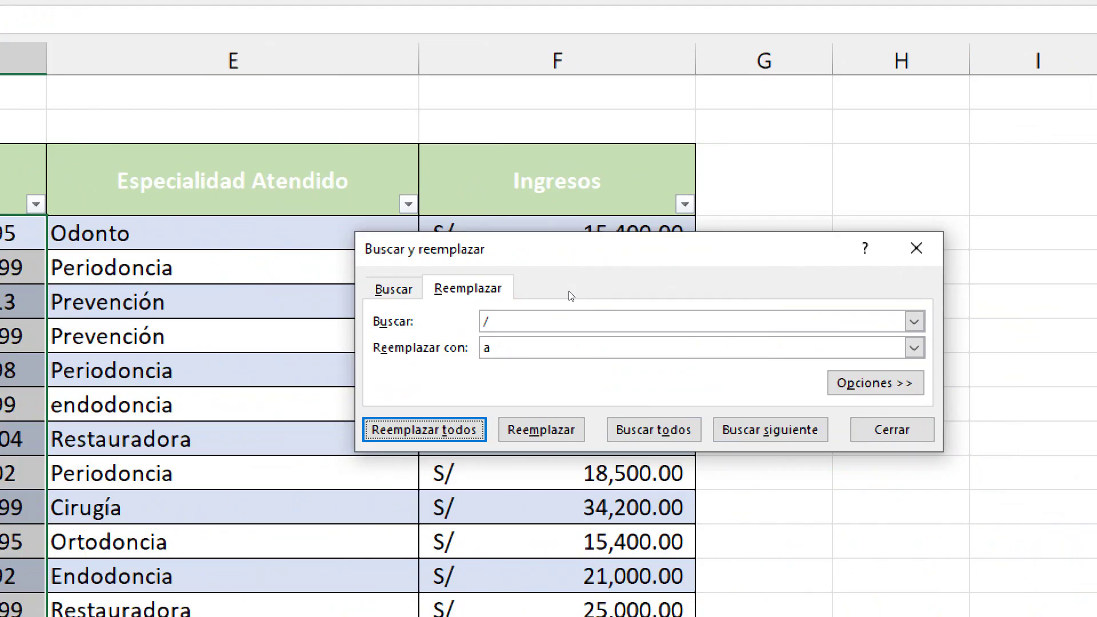
Replace every "a" with "/" in the selected Fecha dates and close Find and Replace
{"action": "key", "text": "alt+u"}
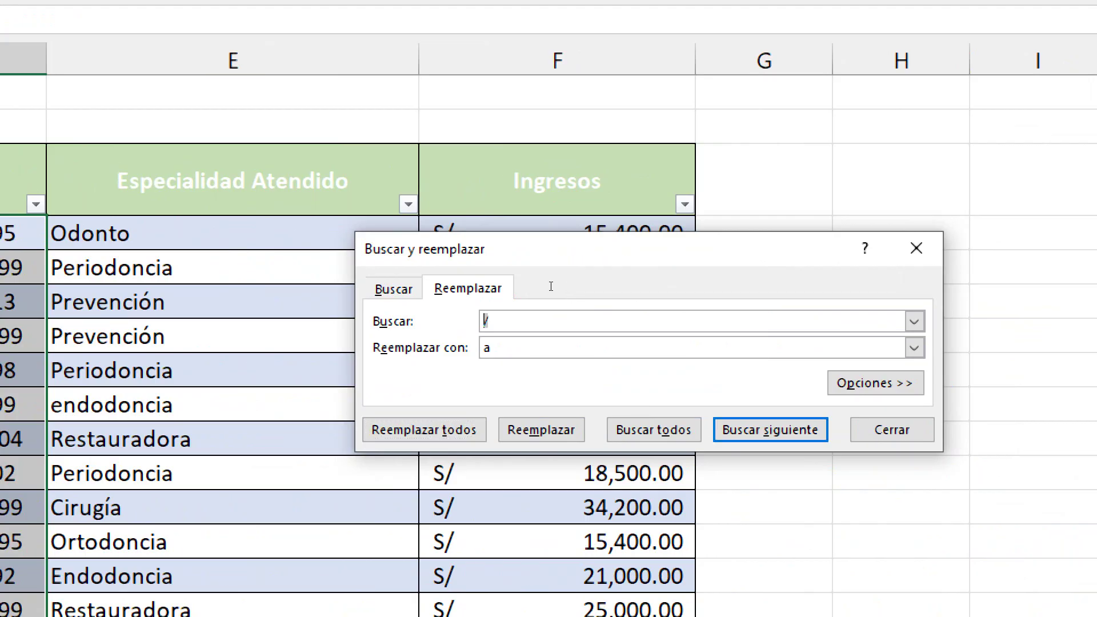
{"action": "type", "text": "a"}
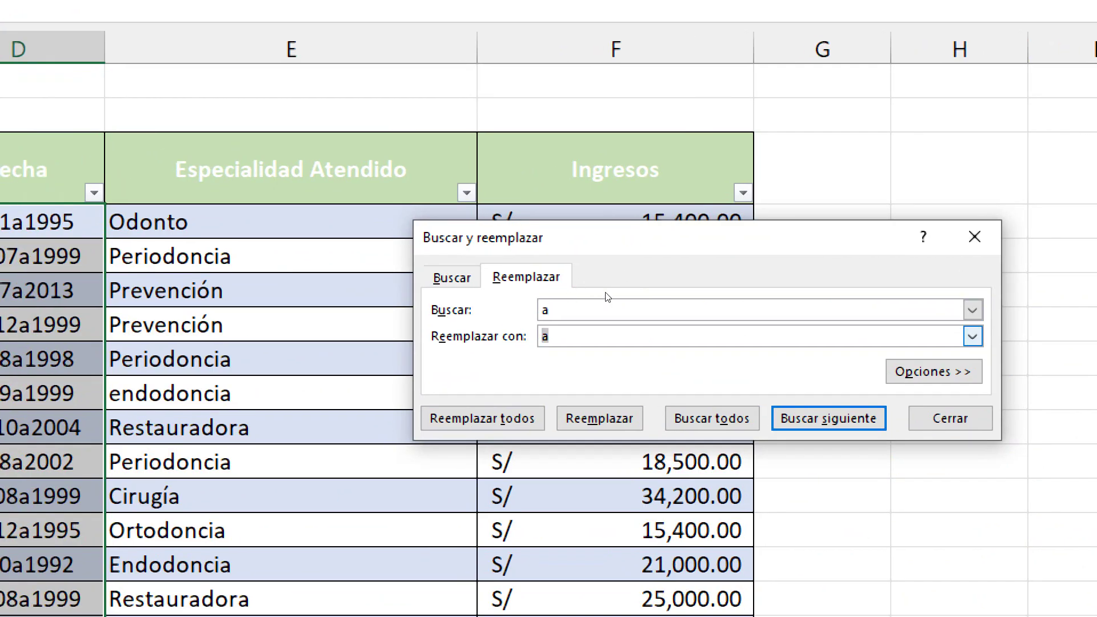
{"action": "type", "text": "/"}
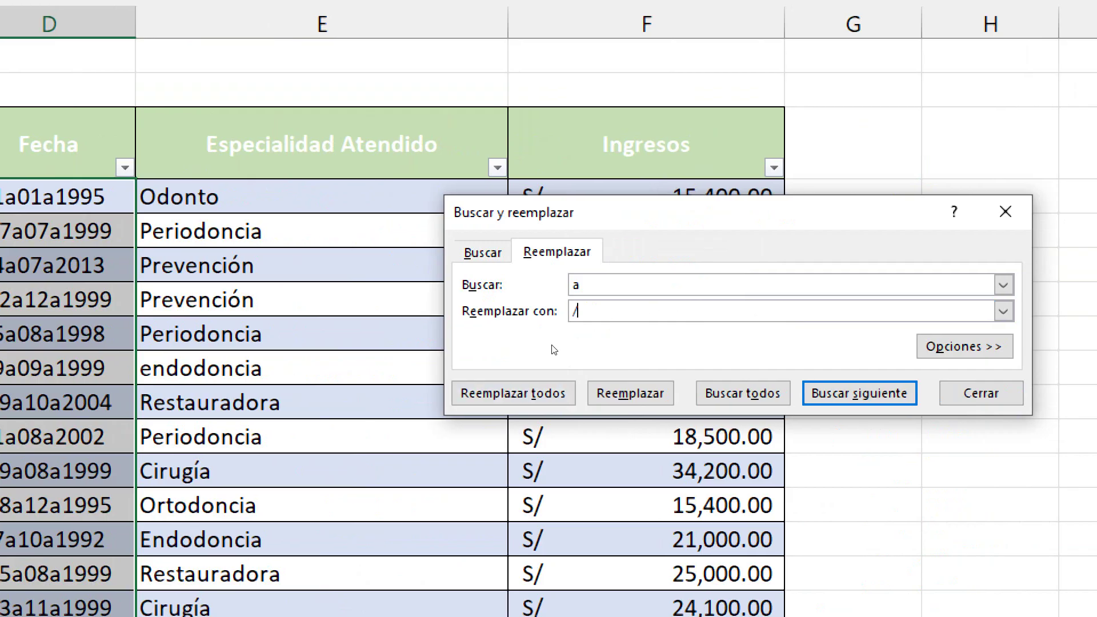
{"action": "left_click", "coordinate": [550, 395]}
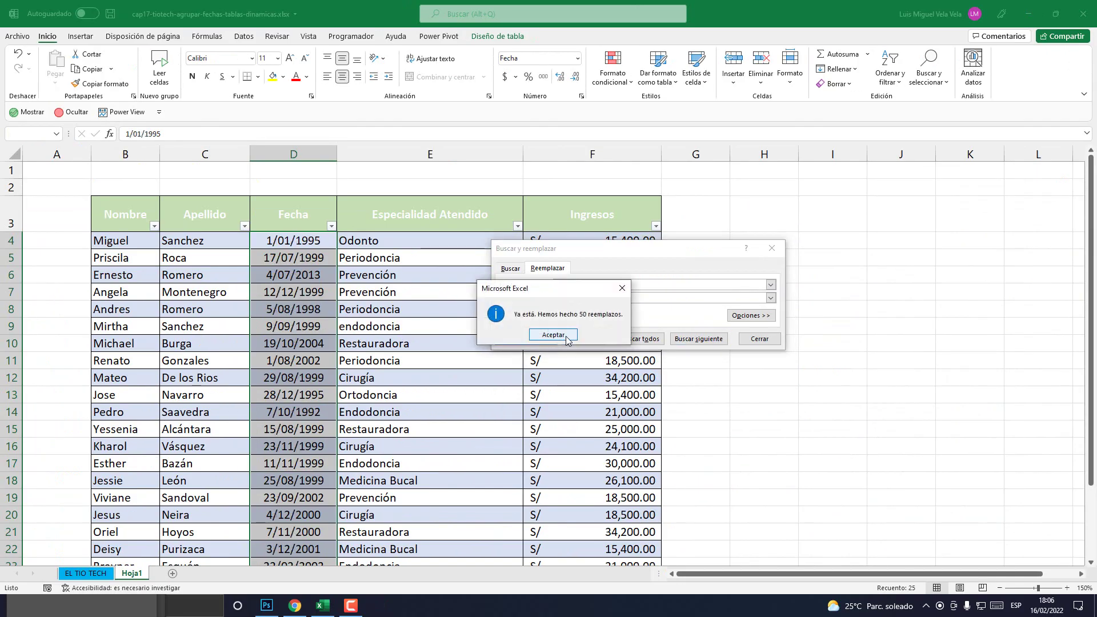
{"action": "left_click", "coordinate": [566, 342]}
{"action": "left_click", "coordinate": [759, 339]}
Look over the converted dates in the Fecha column of the source table
{"action": "left_click", "coordinate": [296, 327]}
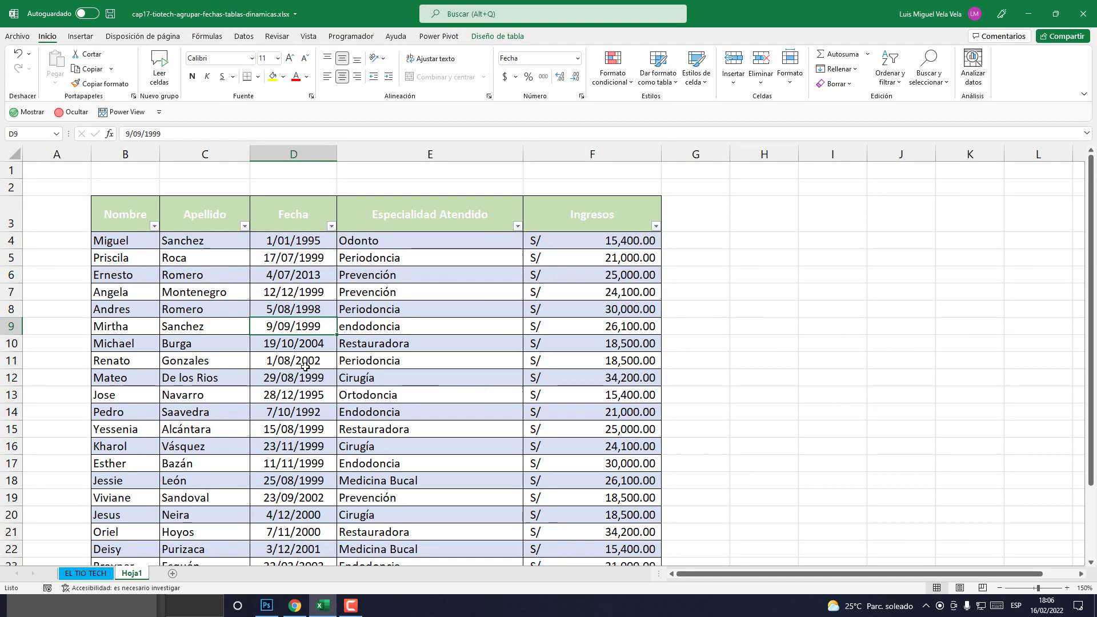
{"action": "scroll", "coordinate": [307, 400], "scroll_direction": "down", "scroll_amount": 7}
{"action": "scroll", "coordinate": [298, 372], "scroll_direction": "up", "scroll_amount": 7}
{"action": "left_click_drag", "start_coordinate": [308, 240], "coordinate": [303, 517]}
{"action": "left_click", "coordinate": [409, 435]}
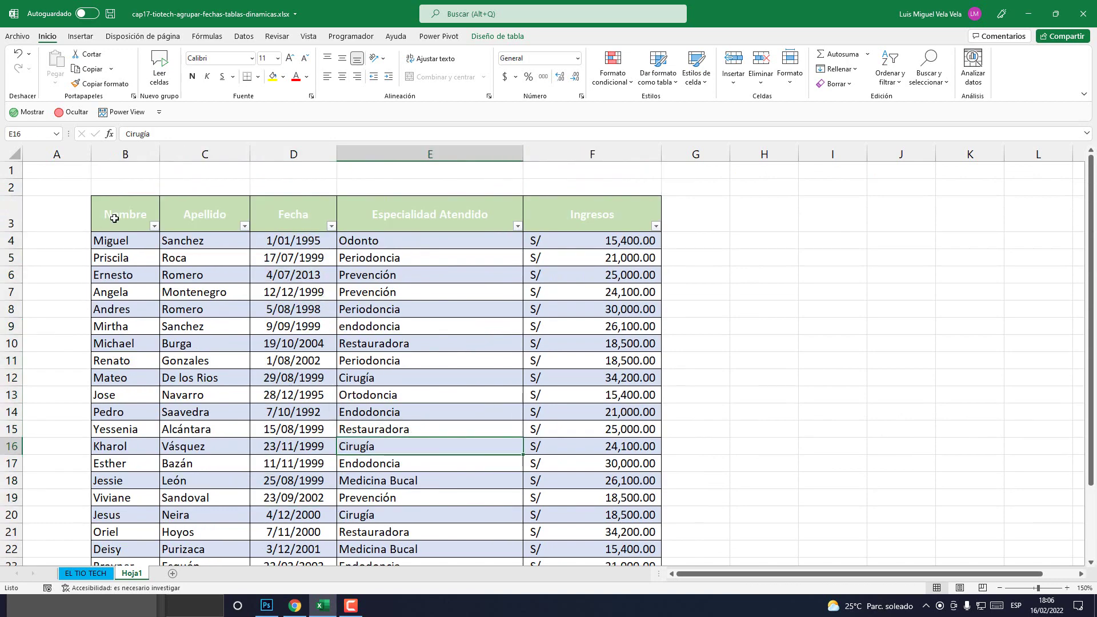
Insert a pivot table of the data in B3:F28 on a new sheet, with Fecha in rows and Ingresos summed as values
{"action": "left_click_drag", "start_coordinate": [115, 219], "coordinate": [615, 550]}
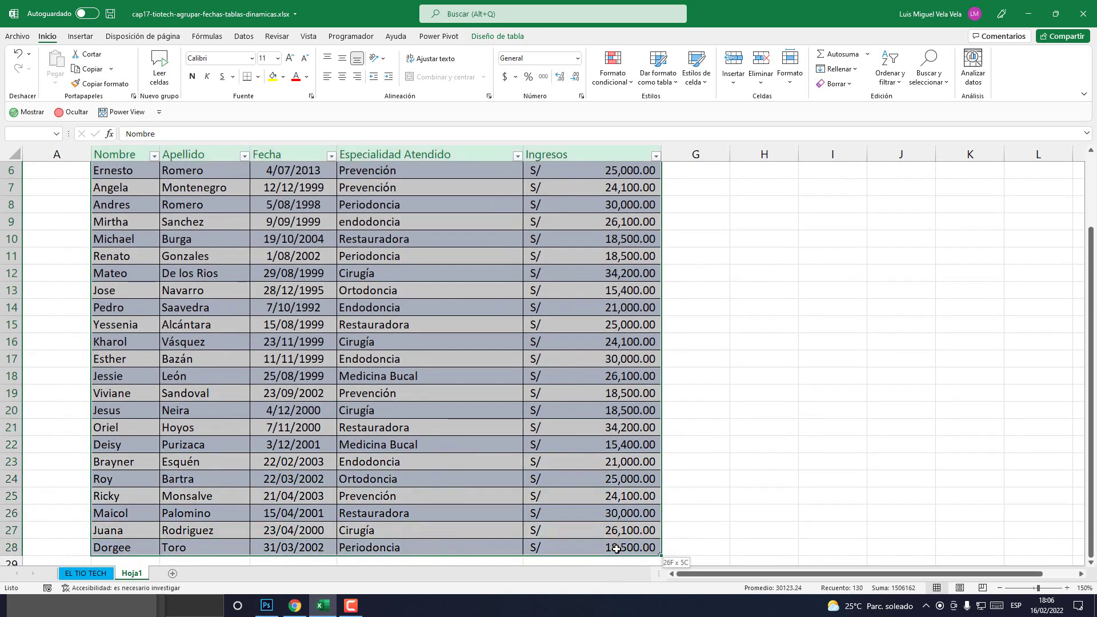
{"action": "scroll", "coordinate": [563, 446], "scroll_direction": "up", "scroll_amount": 2}
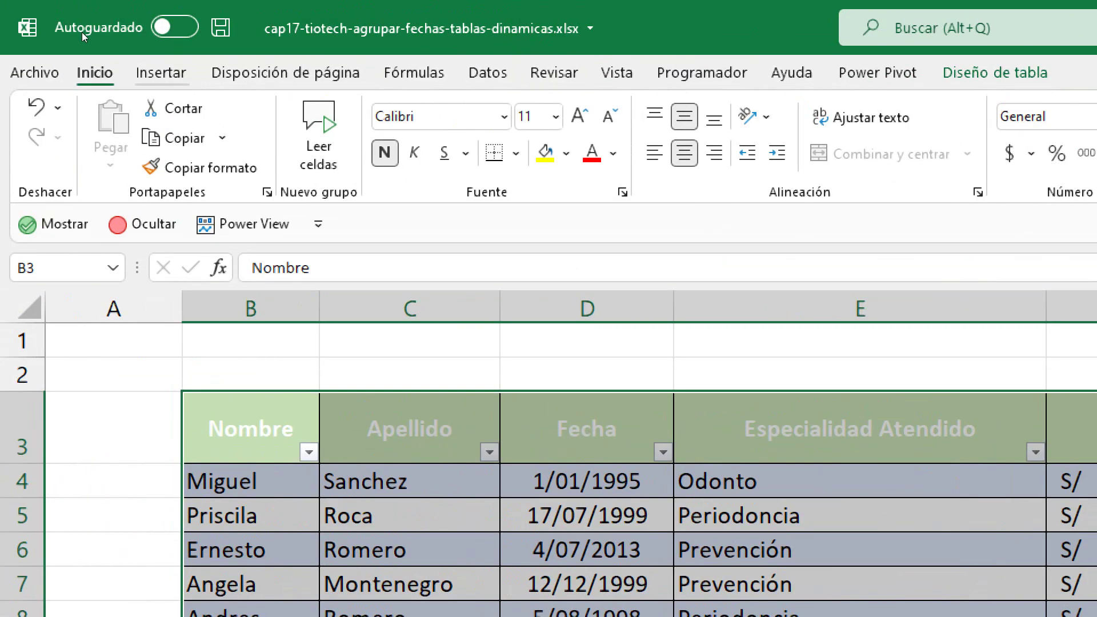
{"action": "left_click", "coordinate": [80, 35]}
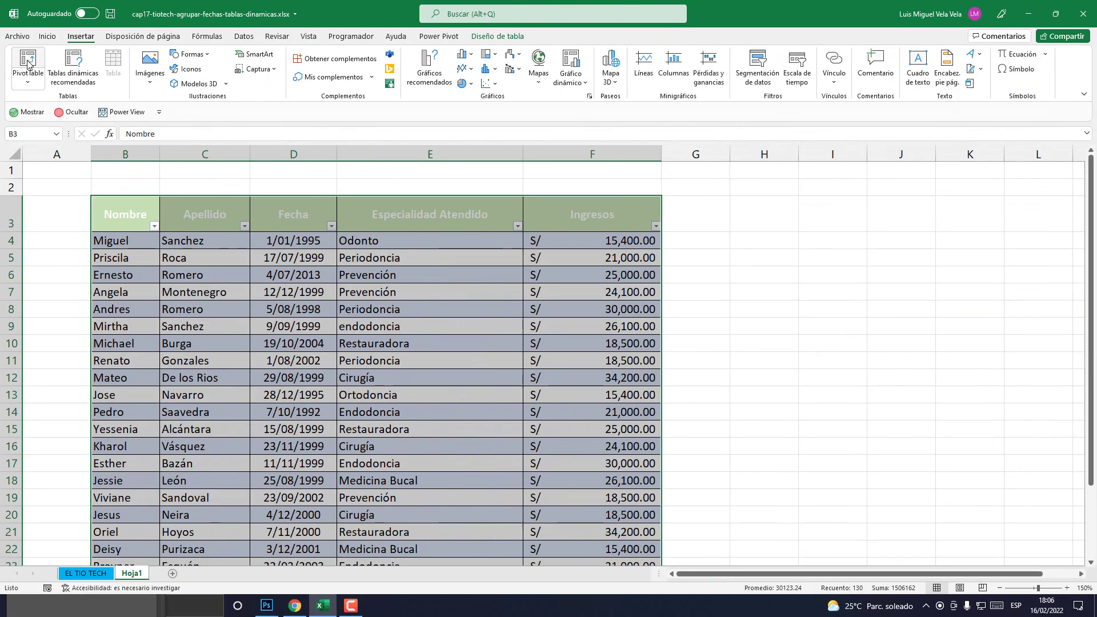
{"action": "left_click", "coordinate": [27, 62]}
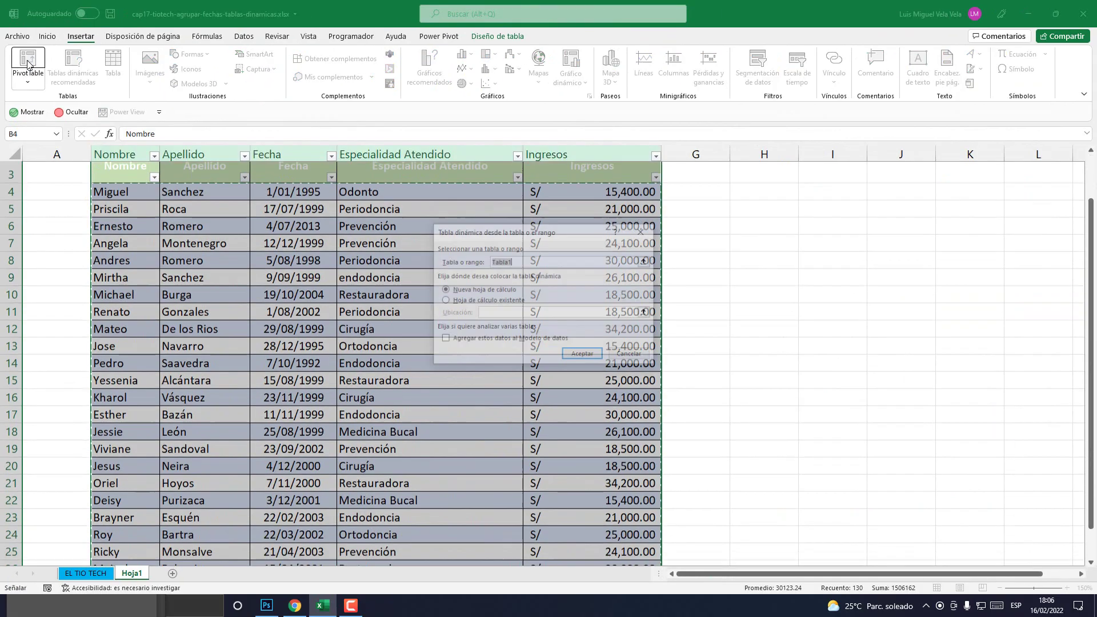
{"action": "left_click", "coordinate": [583, 355]}
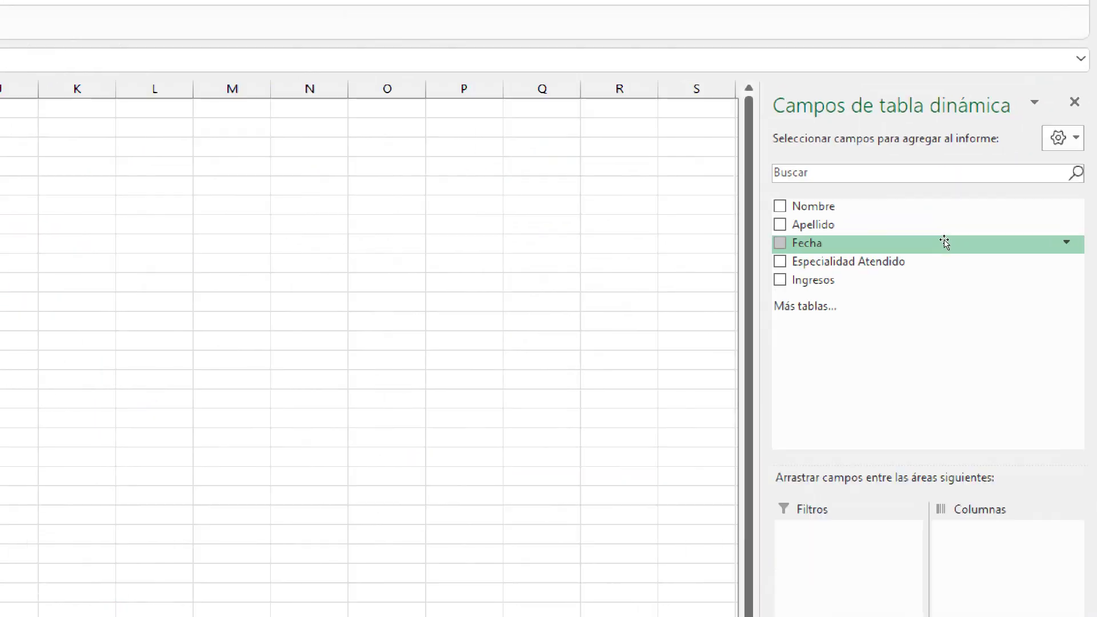
{"action": "left_click_drag", "start_coordinate": [945, 243], "coordinate": [837, 616]}
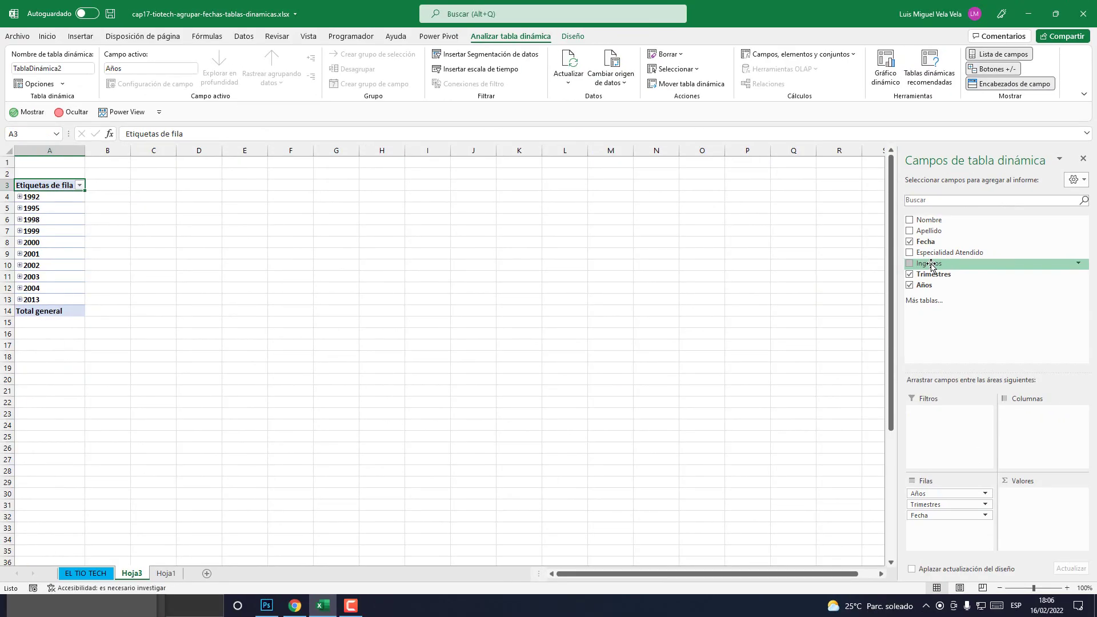
{"action": "left_click_drag", "start_coordinate": [932, 265], "coordinate": [1045, 550]}
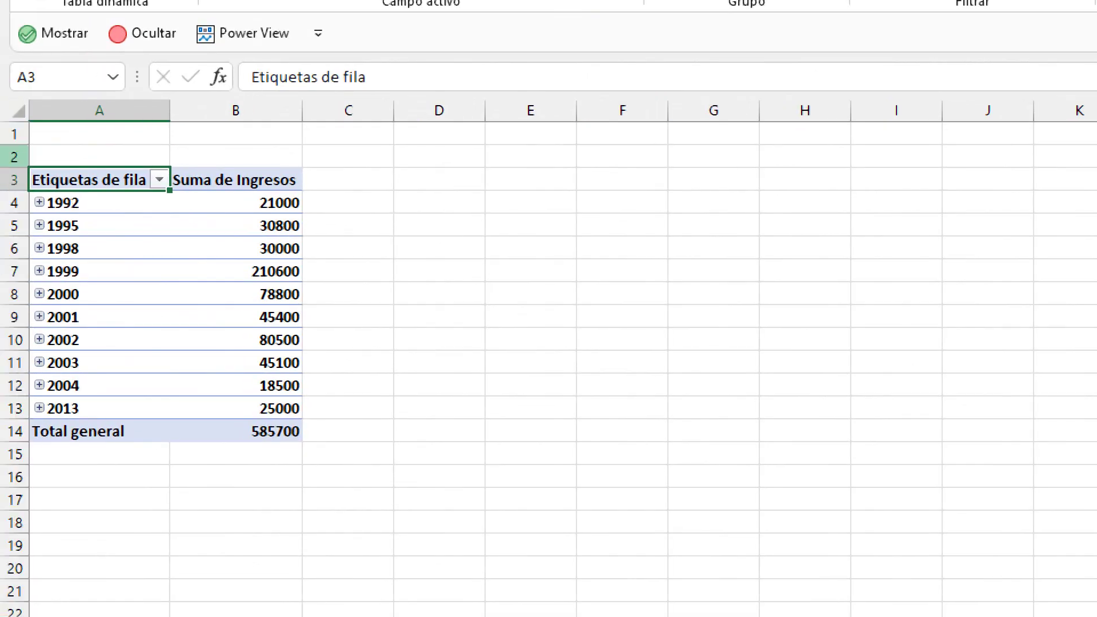
Expand 1992 and its Trim.4 in the pivot table to examine the year, quarter and month levels
{"action": "left_click", "coordinate": [38, 202]}
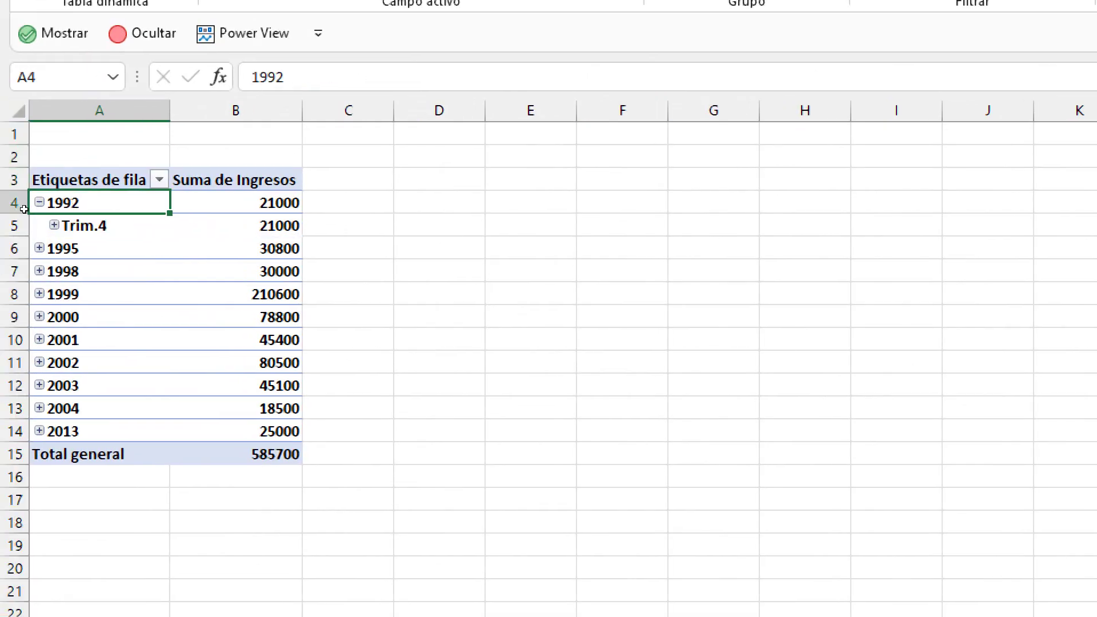
{"action": "double_click", "coordinate": [32, 220]}
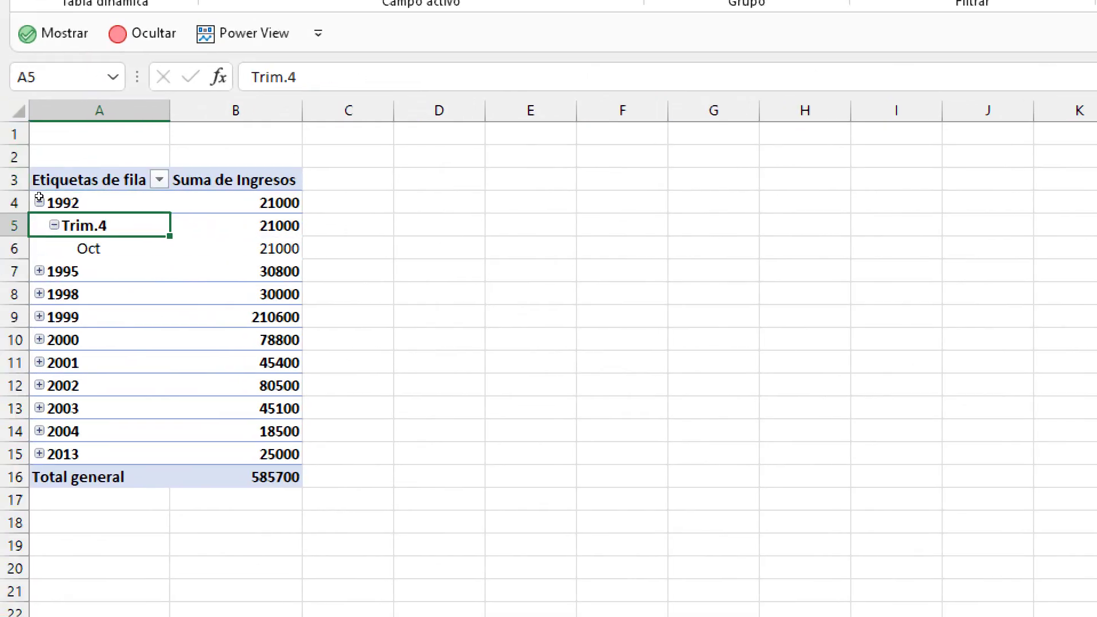
{"action": "left_click", "coordinate": [39, 198]}
{"action": "left_click", "coordinate": [54, 223]}
{"action": "key", "text": "Down"}
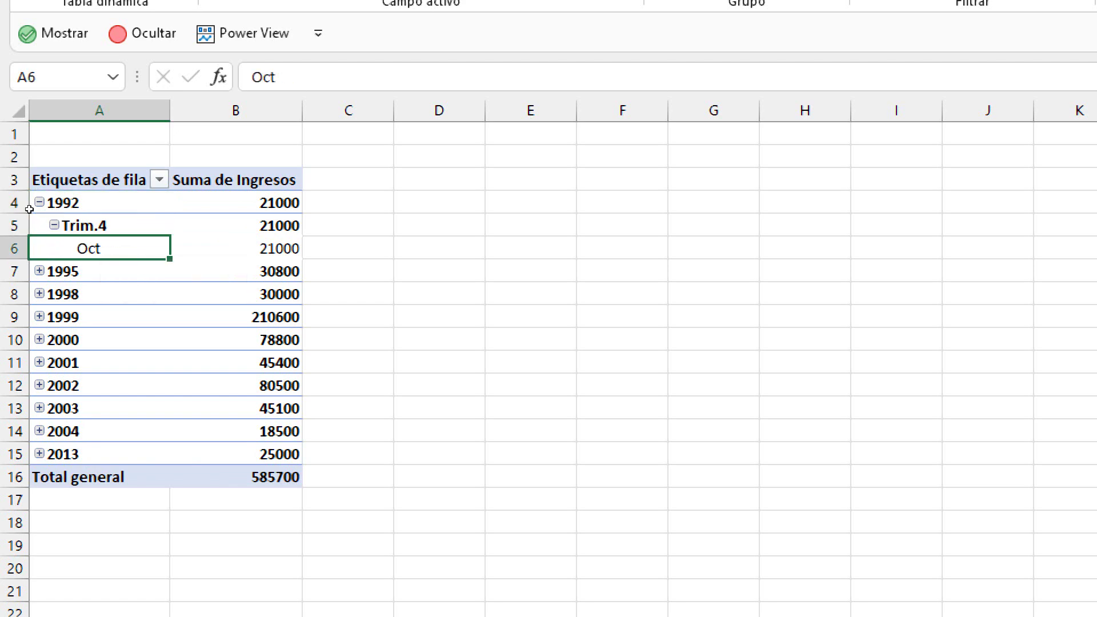
{"action": "double_click", "coordinate": [32, 217]}
{"action": "double_click", "coordinate": [32, 204]}
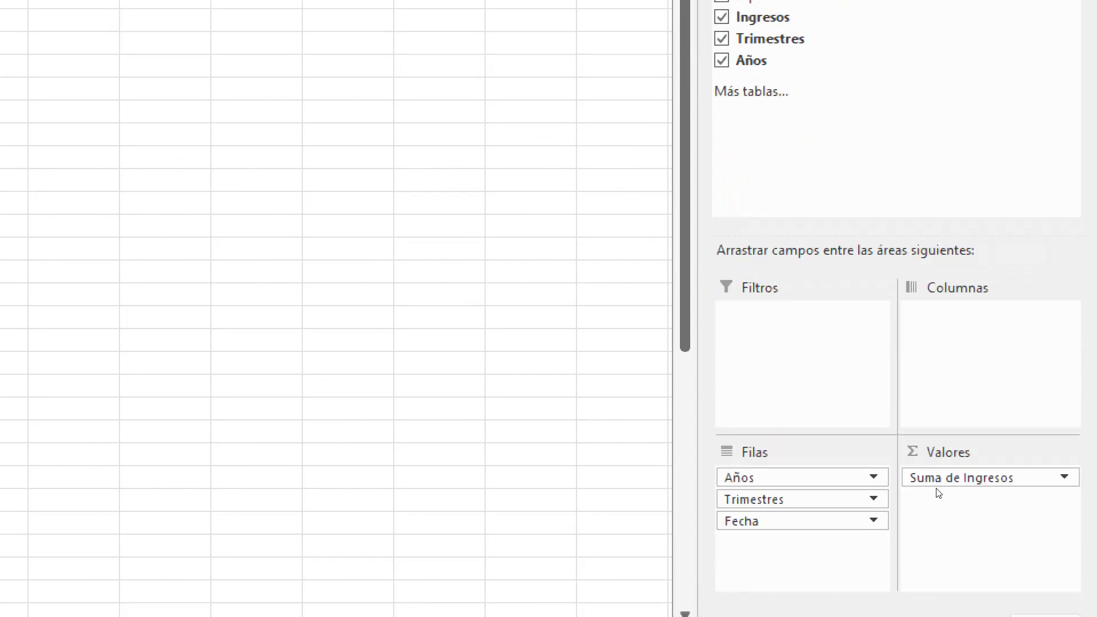
Remove Años and Trimestres from the pivot table's rows, keeping only Fecha
{"action": "left_click_drag", "start_coordinate": [938, 497], "coordinate": [852, 495]}
{"action": "left_click_drag", "start_coordinate": [948, 499], "coordinate": [800, 493]}
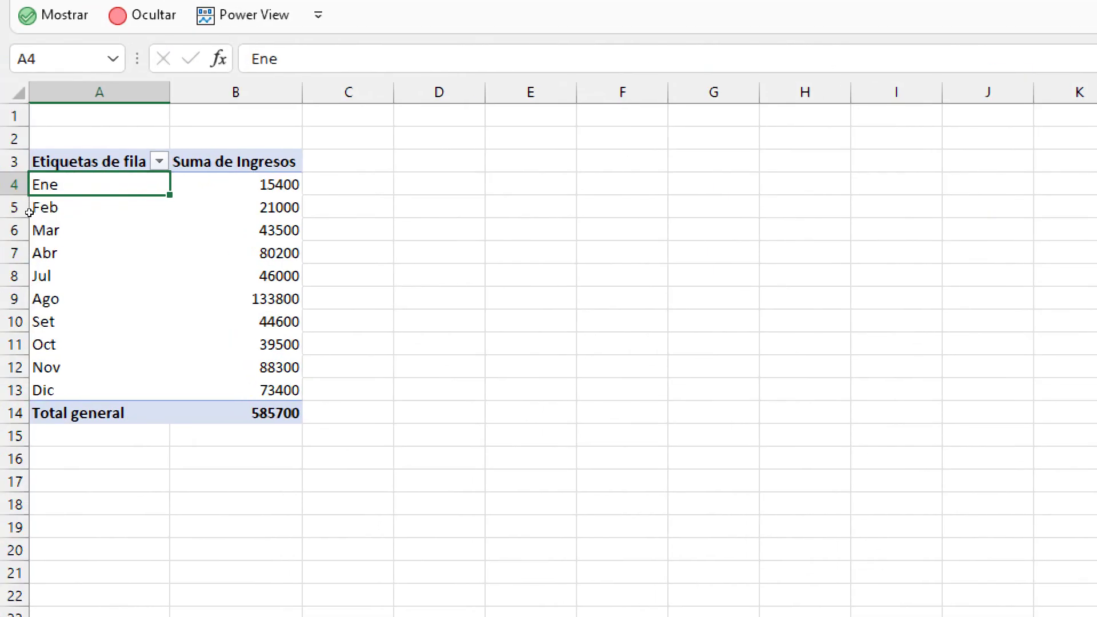
Review the month labels from Ene to Dic in the pivot table's row labels
{"action": "key", "text": "Down"}
{"action": "key", "text": "Down"}
{"action": "key", "text": "Down"}
{"action": "key", "text": "Down"}
{"action": "key", "text": "Down"}
{"action": "key", "text": "Down"}
{"action": "key", "text": "Down"}
{"action": "key", "text": "Down"}
{"action": "key", "text": "Down"}
{"action": "key", "text": "Up"}
{"action": "key", "text": "Up"}
{"action": "key", "text": "Up"}
{"action": "key", "text": "Up"}
{"action": "key", "text": "Up"}
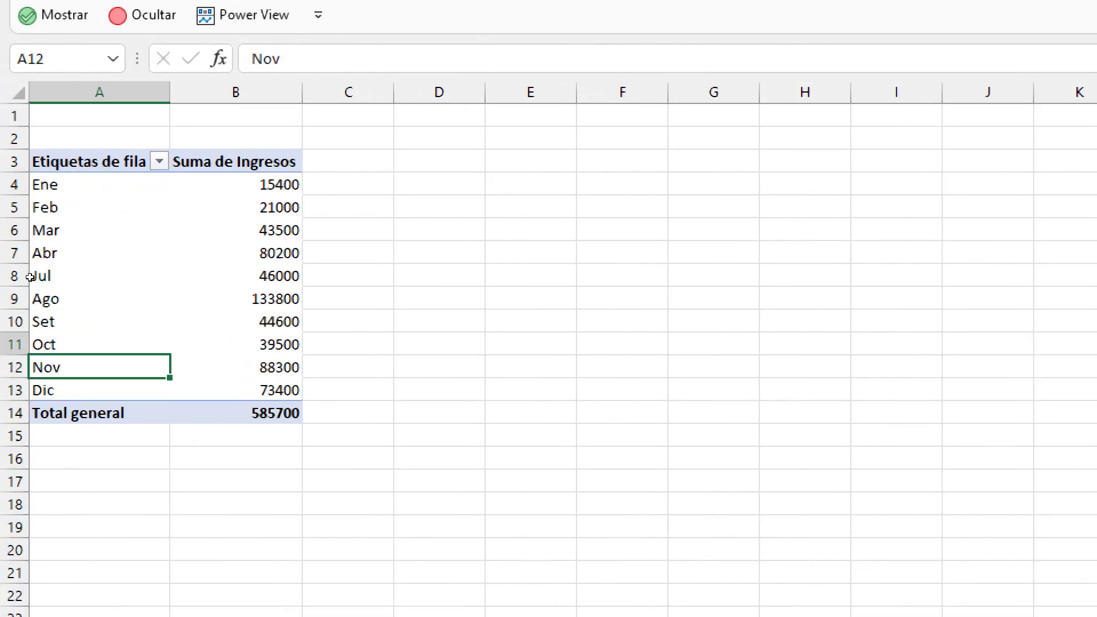
{"action": "key", "text": "Up"}
{"action": "key", "text": "Up"}
{"action": "key", "text": "Up"}
{"action": "key", "text": "Up"}
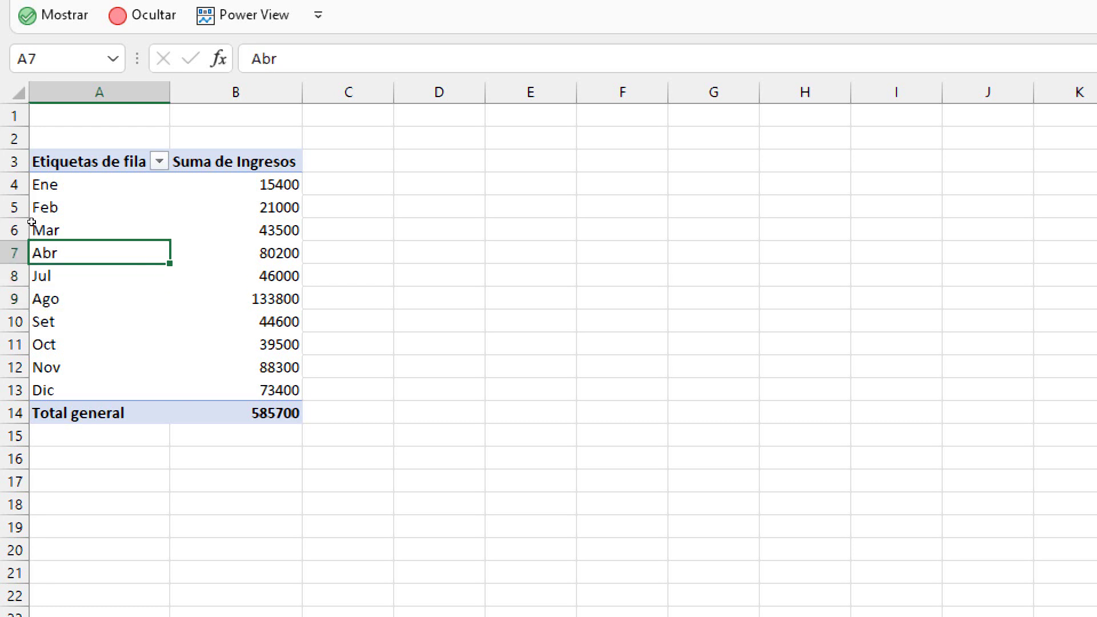
{"action": "key", "text": "Down"}
{"action": "key", "text": "Down"}
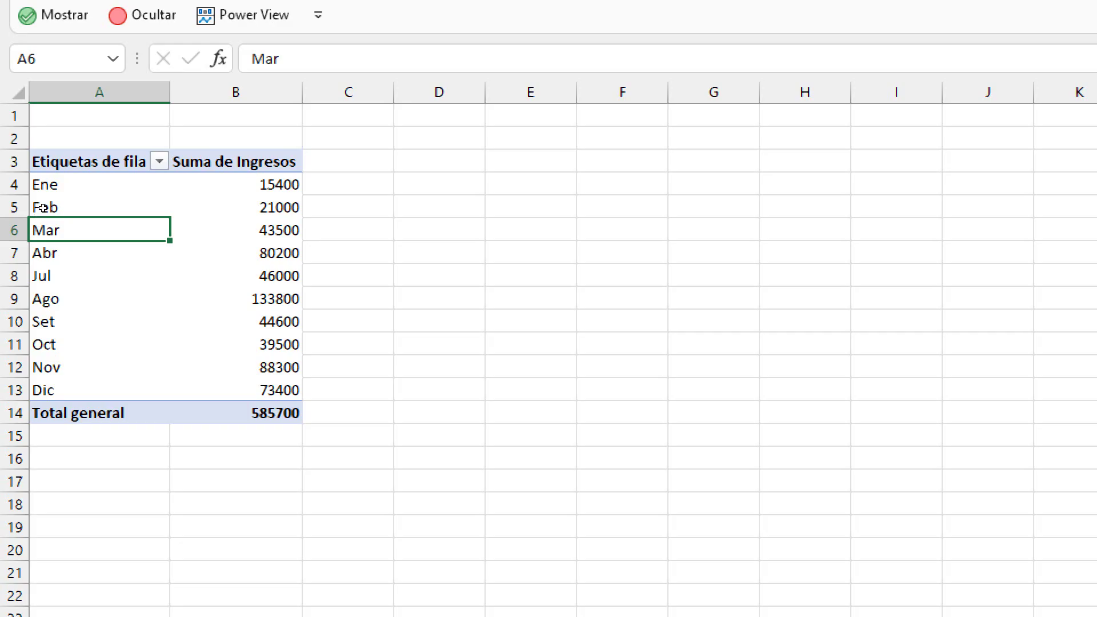
{"action": "left_click_drag", "start_coordinate": [34, 189], "coordinate": [33, 389]}
{"action": "left_click", "coordinate": [34, 321]}
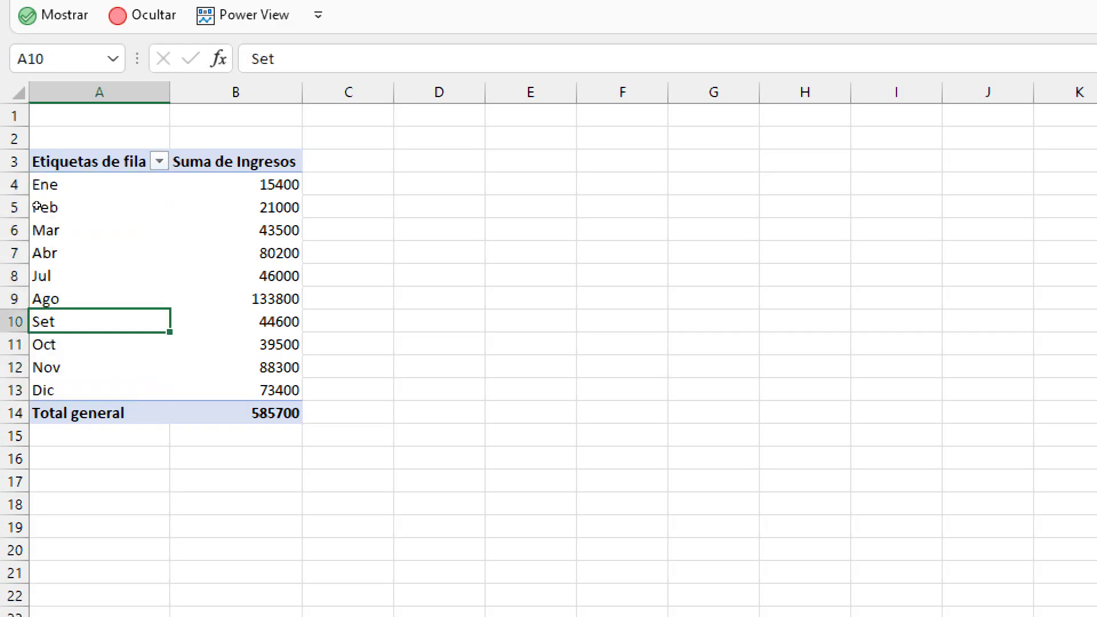
{"action": "left_click_drag", "start_coordinate": [35, 189], "coordinate": [33, 390]}
{"action": "left_click", "coordinate": [34, 322]}
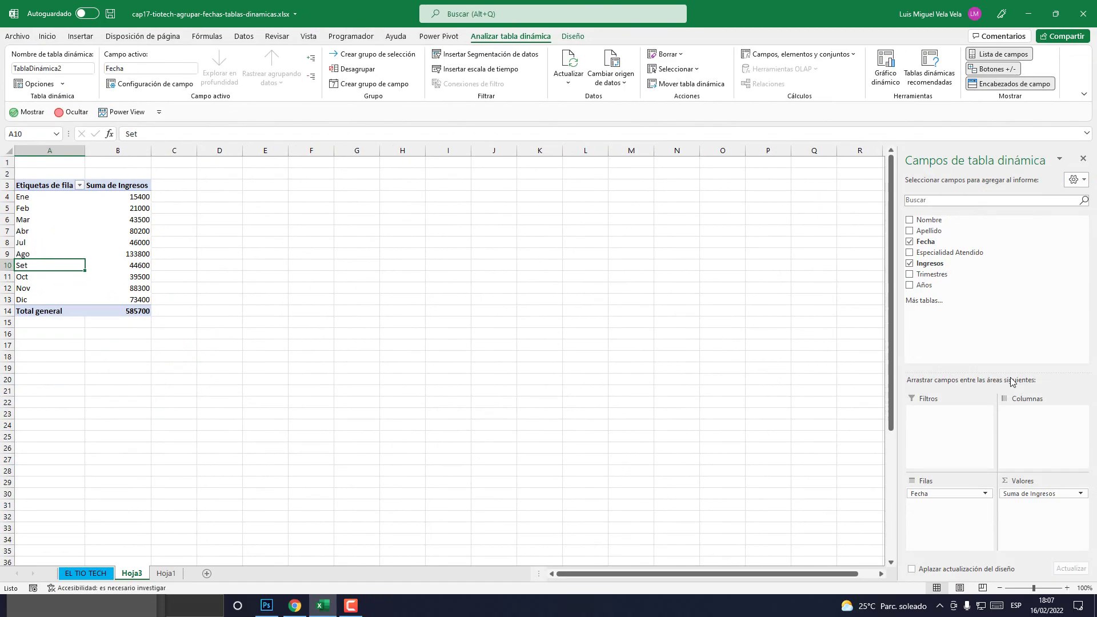
Open the Agrupar settings for the pivot table's dates from the Jul row label
{"action": "left_click", "coordinate": [27, 244]}
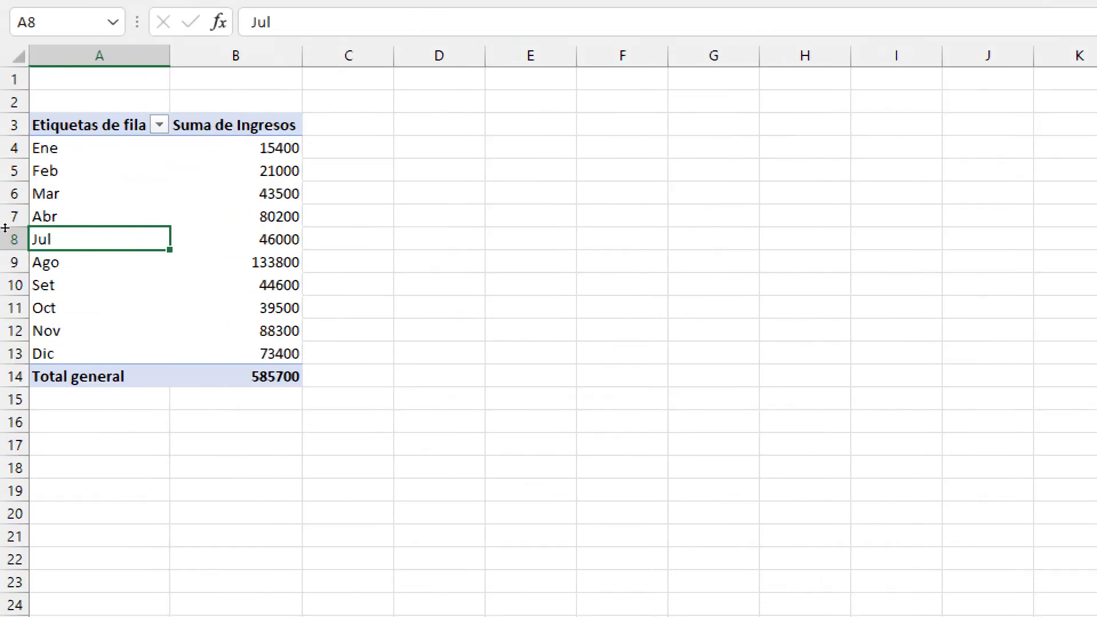
{"action": "right_click", "coordinate": [52, 242]}
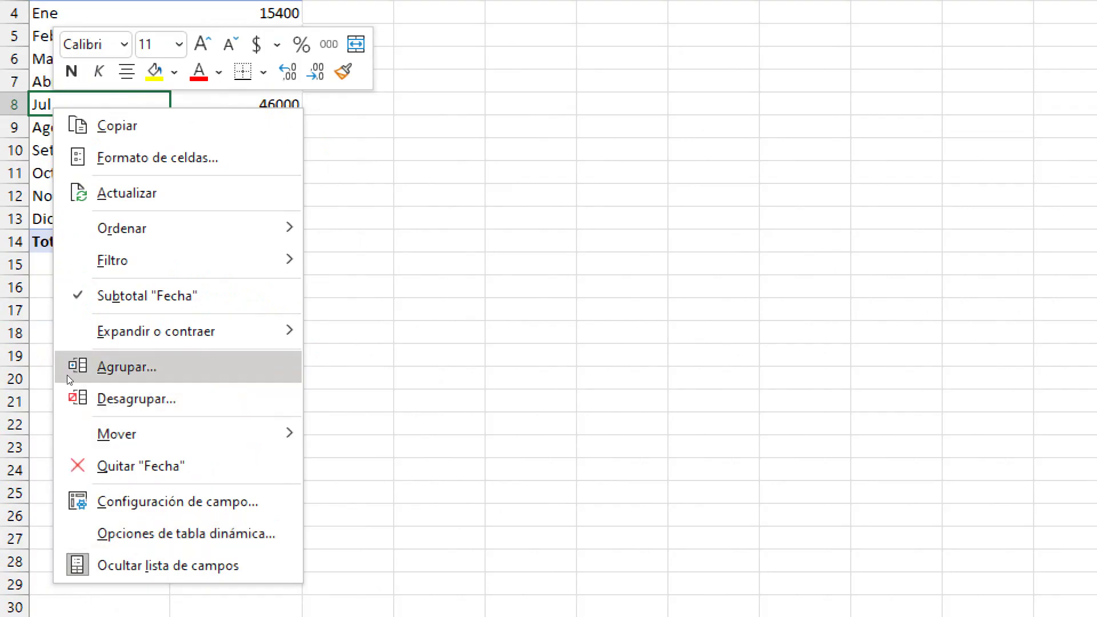
{"action": "left_click", "coordinate": [67, 374]}
{"action": "left_click_drag", "start_coordinate": [92, 293], "coordinate": [548, 223]}
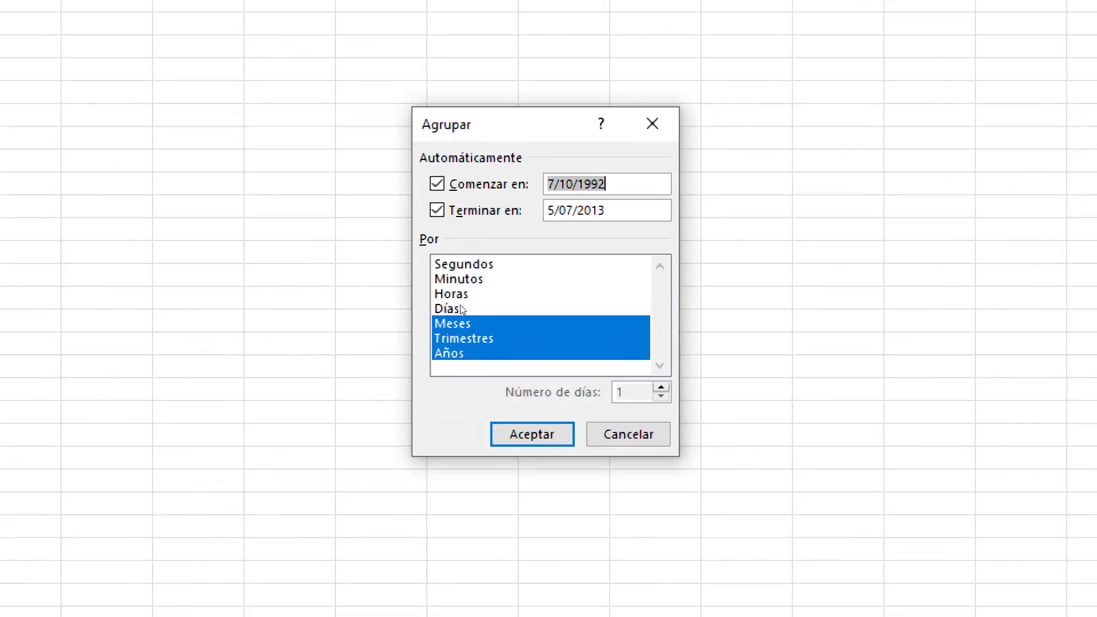
Clear the Años, Trimestres and Meses grouping units and select all three again
{"action": "left_click", "coordinate": [486, 352]}
{"action": "left_click", "coordinate": [492, 337]}
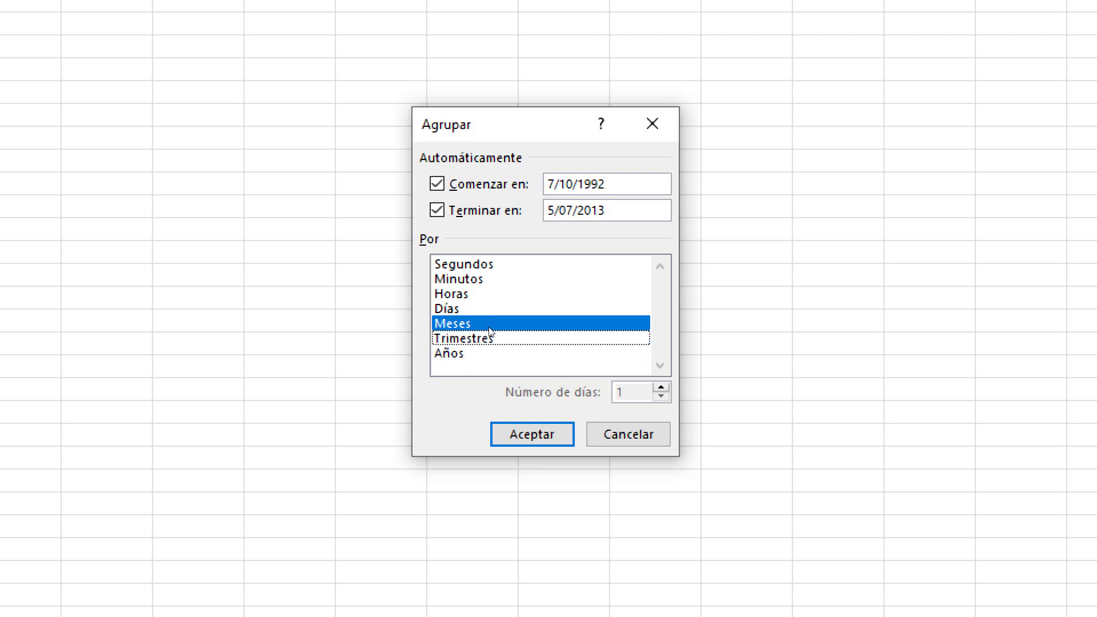
{"action": "left_click", "coordinate": [491, 326]}
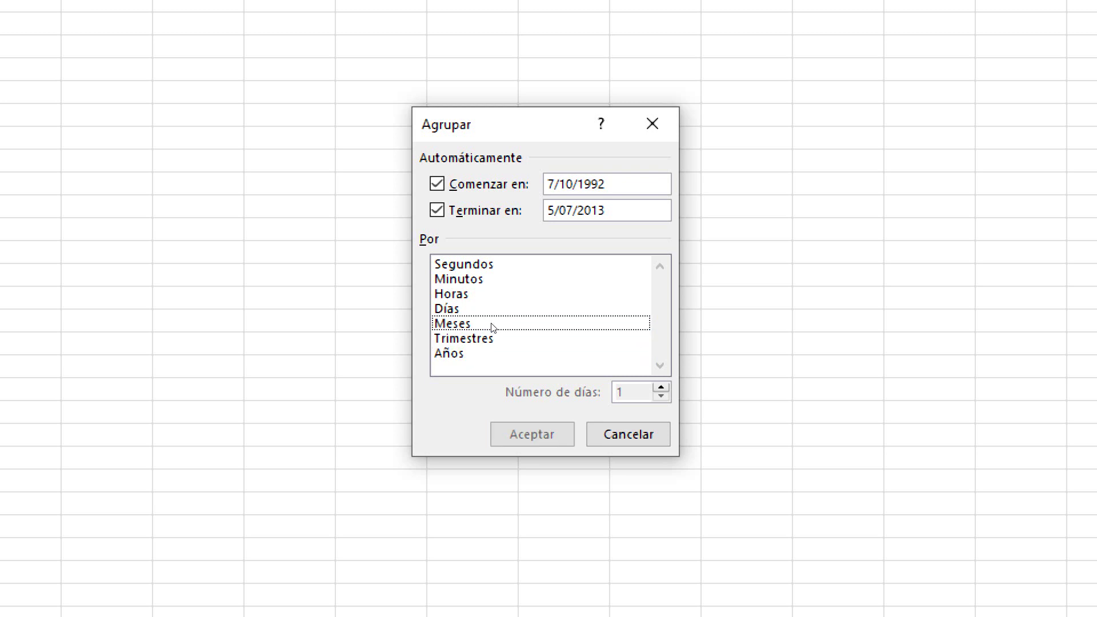
{"action": "left_click", "coordinate": [489, 348]}
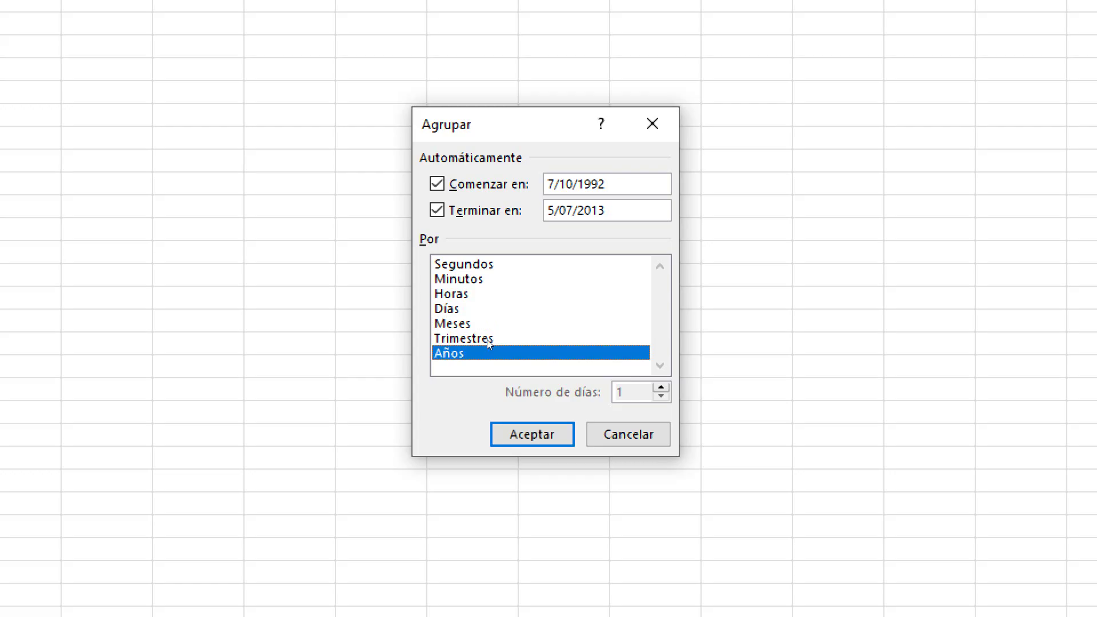
{"action": "left_click", "coordinate": [503, 337]}
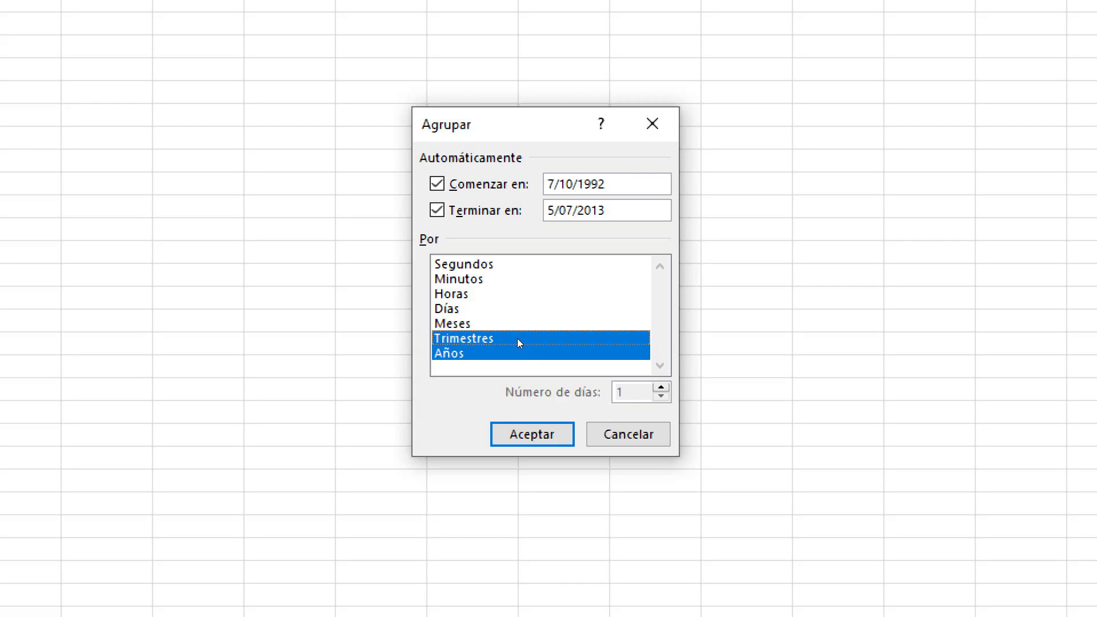
{"action": "left_click", "coordinate": [492, 324]}
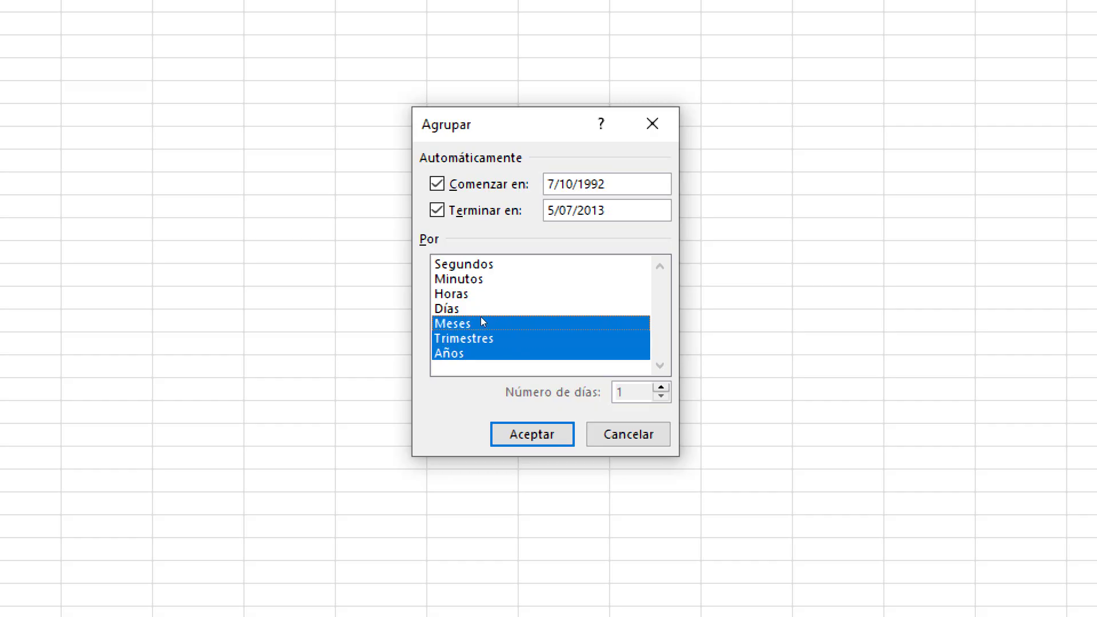
Add Días, Horas, Minutos and Segundos to the grouping units and apply the grouping to the dates
{"action": "left_click", "coordinate": [488, 312]}
{"action": "left_click", "coordinate": [488, 294]}
{"action": "left_click", "coordinate": [490, 279]}
{"action": "left_click", "coordinate": [492, 264]}
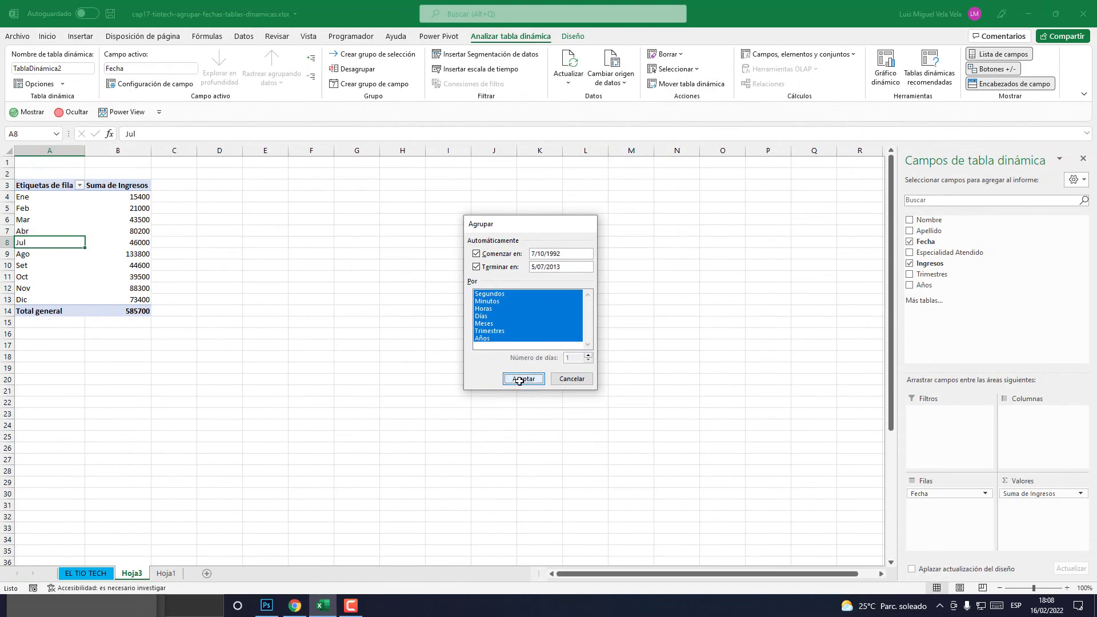
{"action": "left_click", "coordinate": [532, 434]}
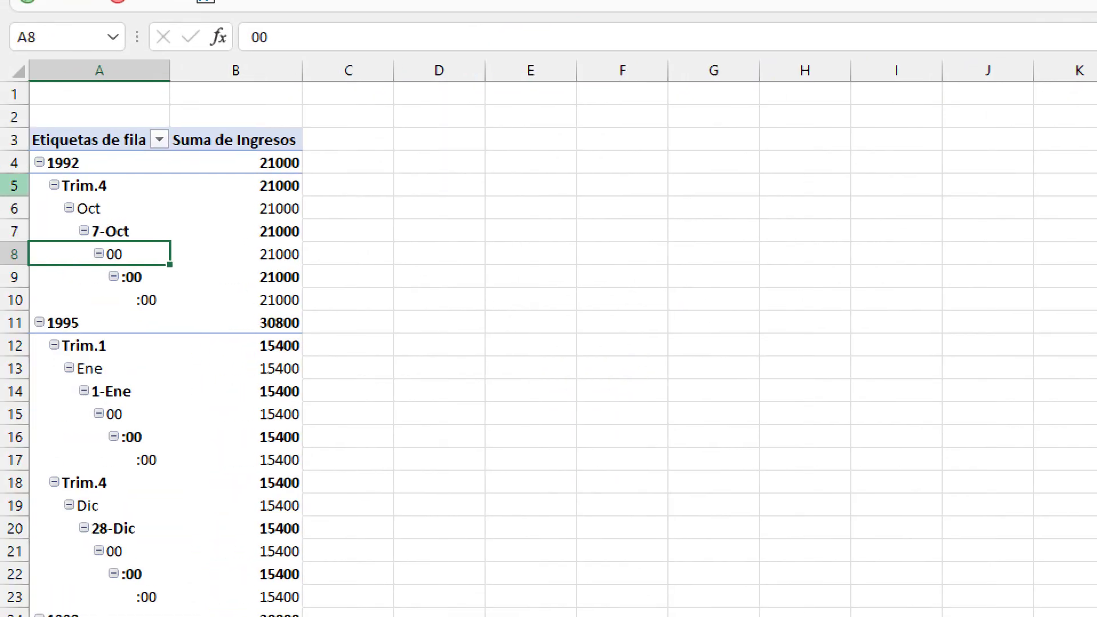
Examine the nested date levels under 1992, from quarter down to seconds, in the pivot table
{"action": "key", "text": "Up"}
{"action": "key", "text": "Up"}
{"action": "key", "text": "Up"}
{"action": "key", "text": "Up"}
{"action": "key", "text": "Down"}
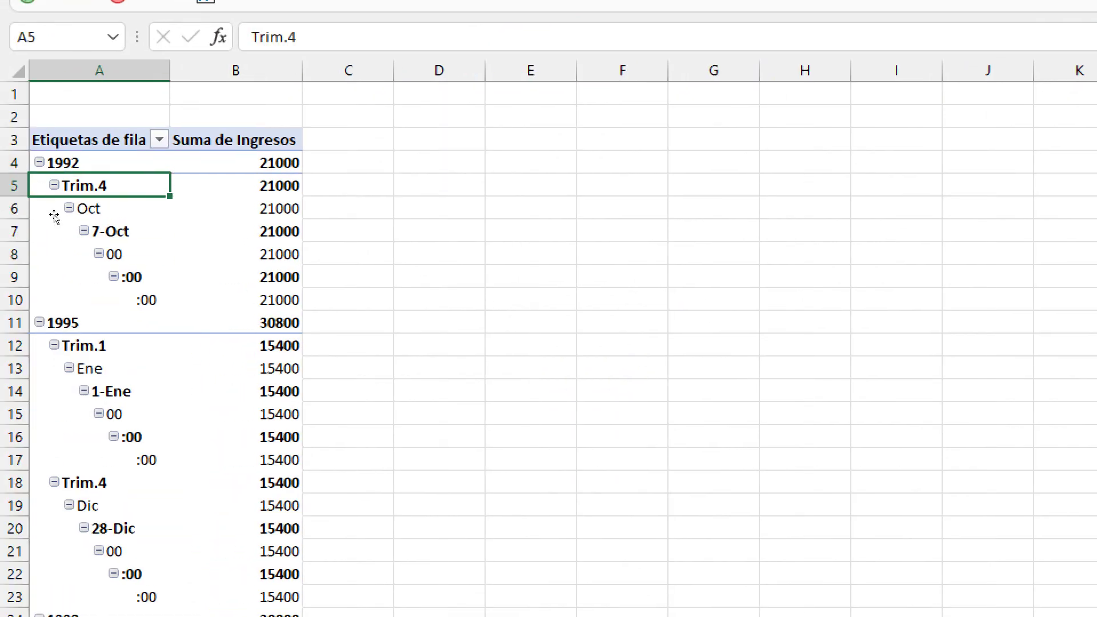
{"action": "key", "text": "Down"}
{"action": "key", "text": "Down"}
{"action": "key", "text": "Down"}
{"action": "key", "text": "Down"}
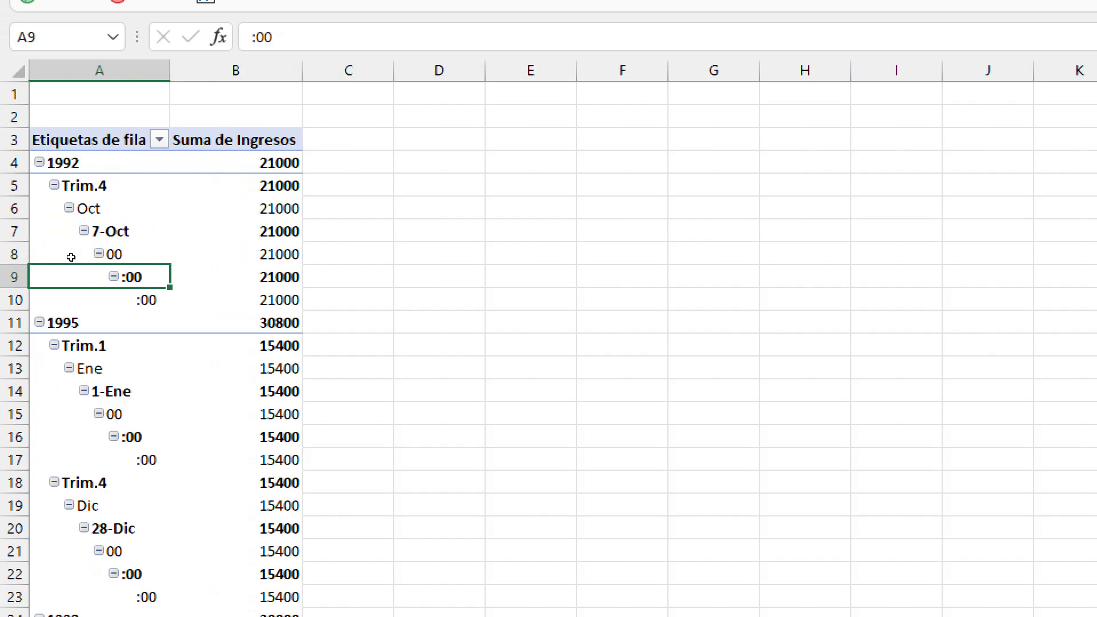
{"action": "key", "text": "Down"}
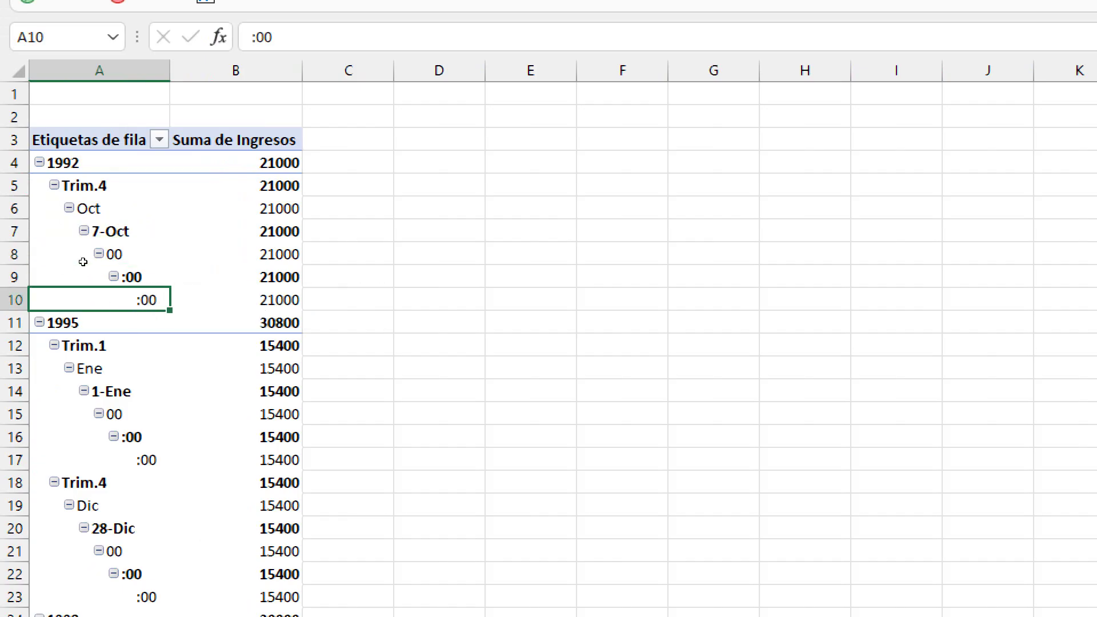
{"action": "key", "text": "Up"}
{"action": "key", "text": "Up"}
{"action": "key", "text": "Up"}
{"action": "key", "text": "Up"}
{"action": "key", "text": "Up"}
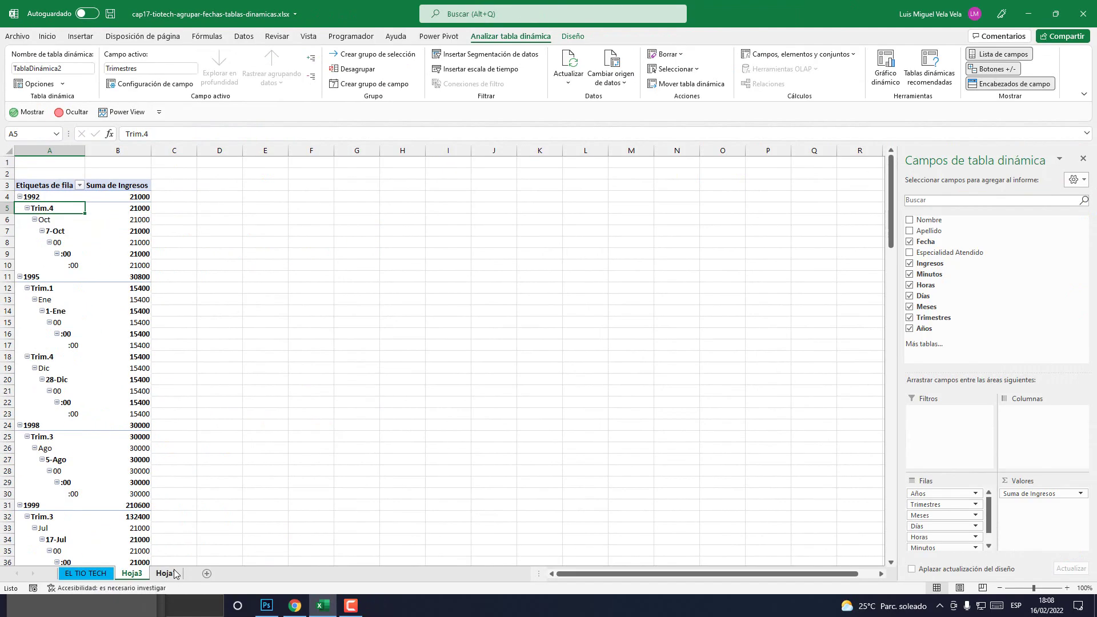
Check the source Fecha dates on Hoja1 for time values, and return to the pivot table on Hoja3
{"action": "key", "text": "ctrl+Page_Down"}
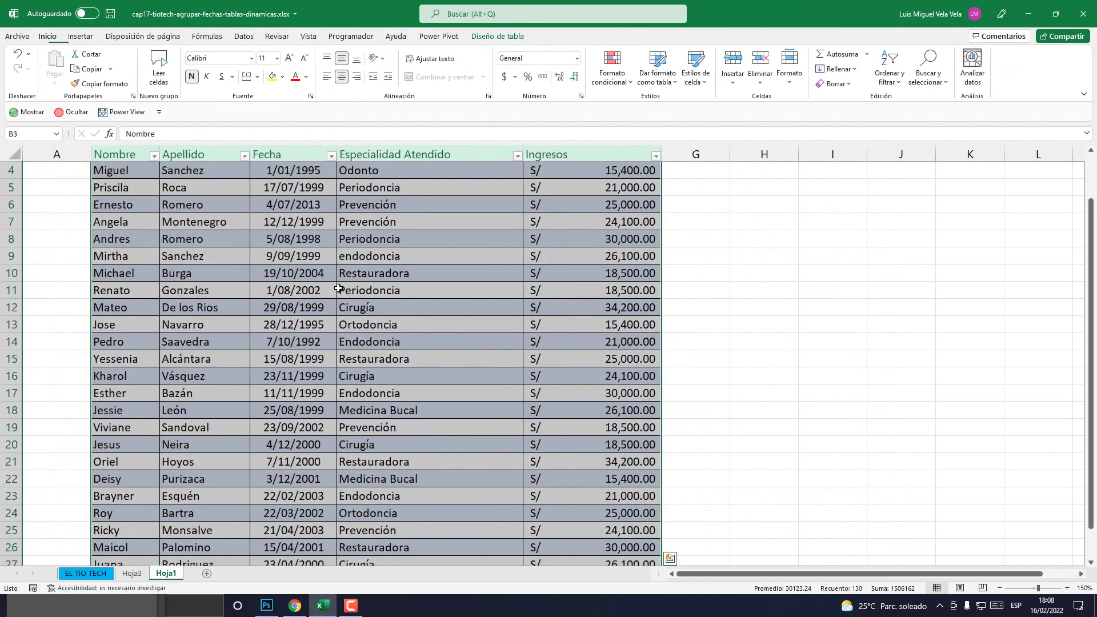
{"action": "left_click", "coordinate": [382, 307]}
{"action": "scroll", "coordinate": [318, 252], "scroll_direction": "up", "scroll_amount": 1}
{"action": "left_click_drag", "start_coordinate": [315, 245], "coordinate": [317, 183]}
{"action": "key", "text": "ctrl+Page_Up"}
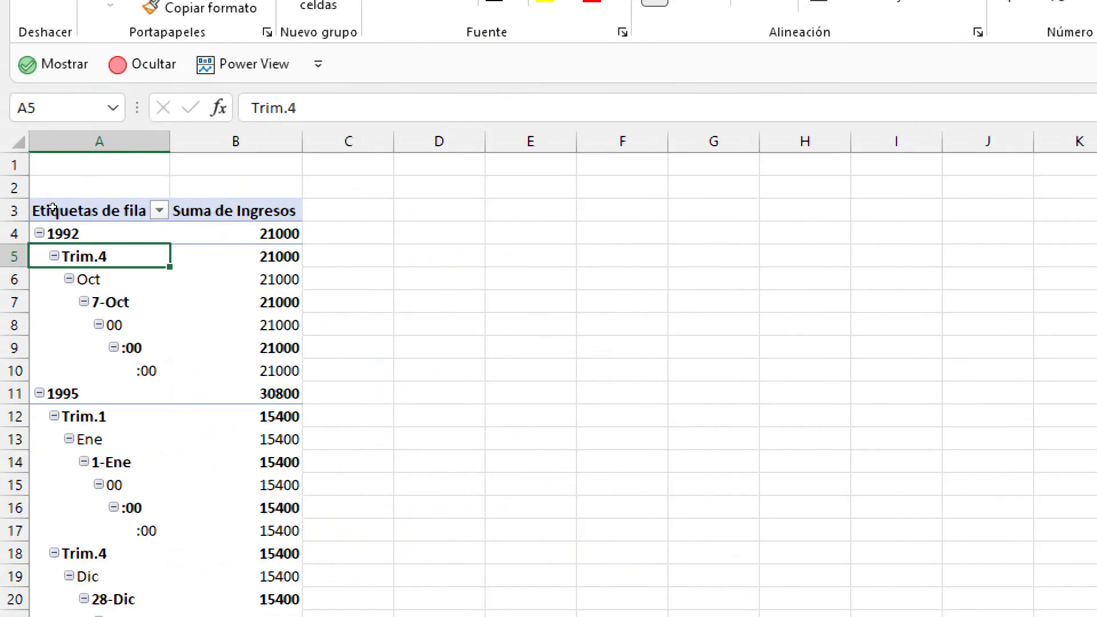
Regroup the pivot table's dates by Años only, clearing all the other grouping units
{"action": "right_click", "coordinate": [52, 208]}
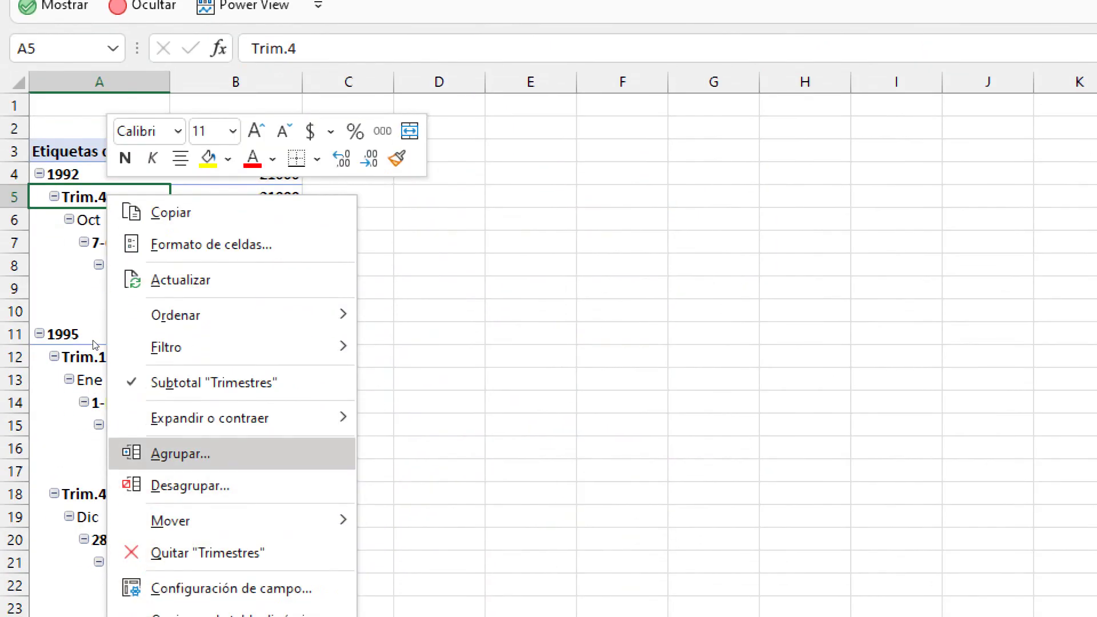
{"action": "left_click", "coordinate": [180, 514]}
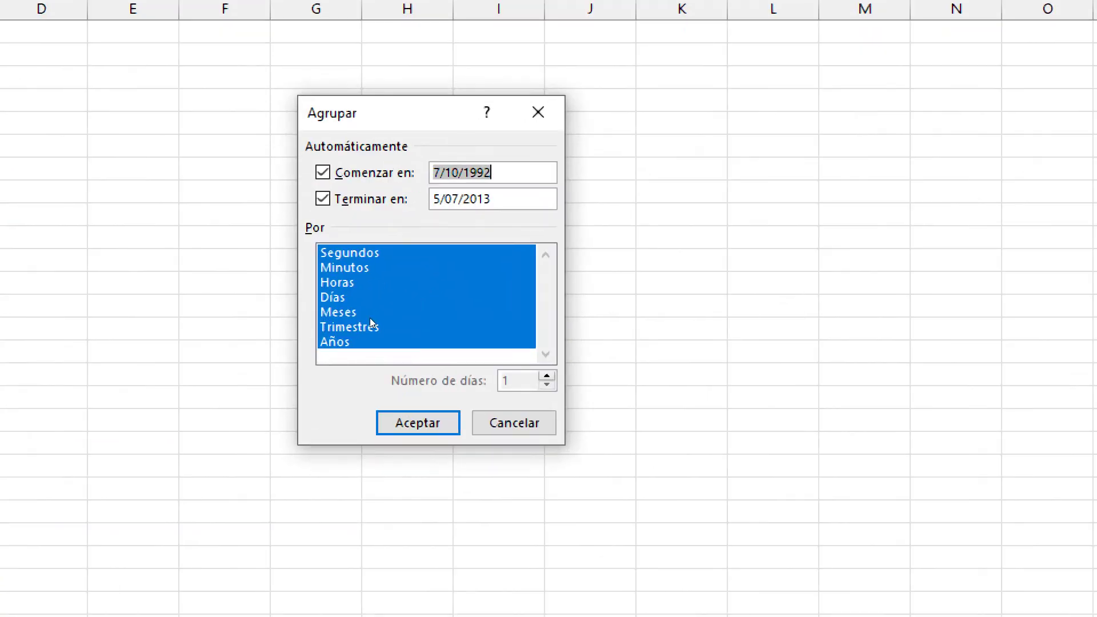
{"action": "left_click", "coordinate": [370, 317]}
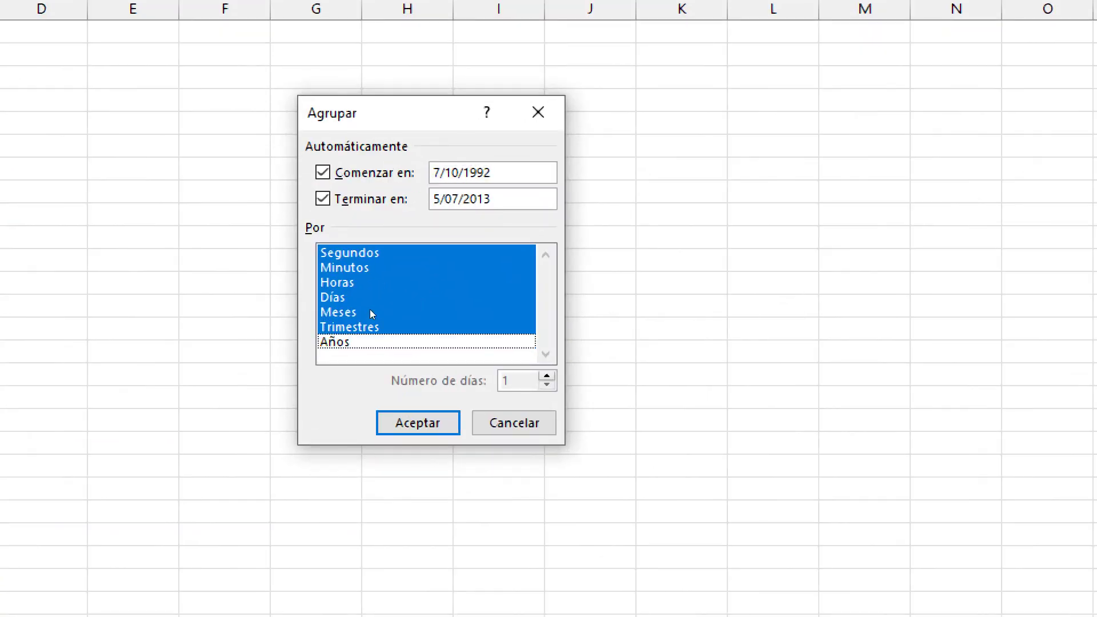
{"action": "left_click", "coordinate": [370, 321]}
{"action": "left_click", "coordinate": [369, 310]}
{"action": "left_click", "coordinate": [366, 297]}
{"action": "left_click", "coordinate": [369, 285]}
{"action": "left_click", "coordinate": [375, 272]}
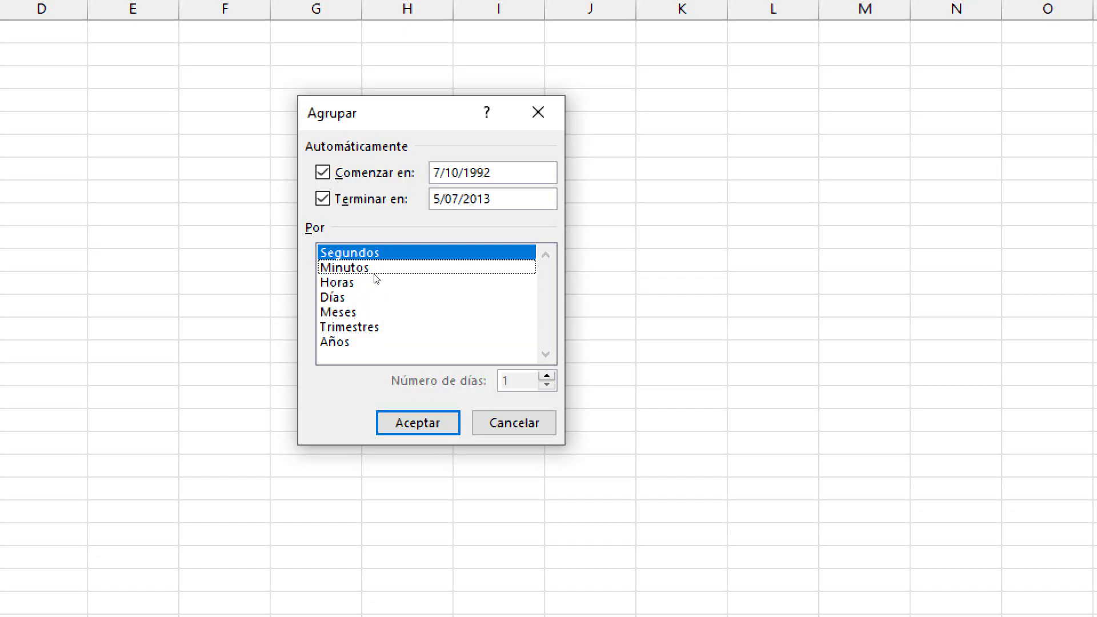
{"action": "left_click", "coordinate": [372, 253]}
{"action": "left_click", "coordinate": [372, 341]}
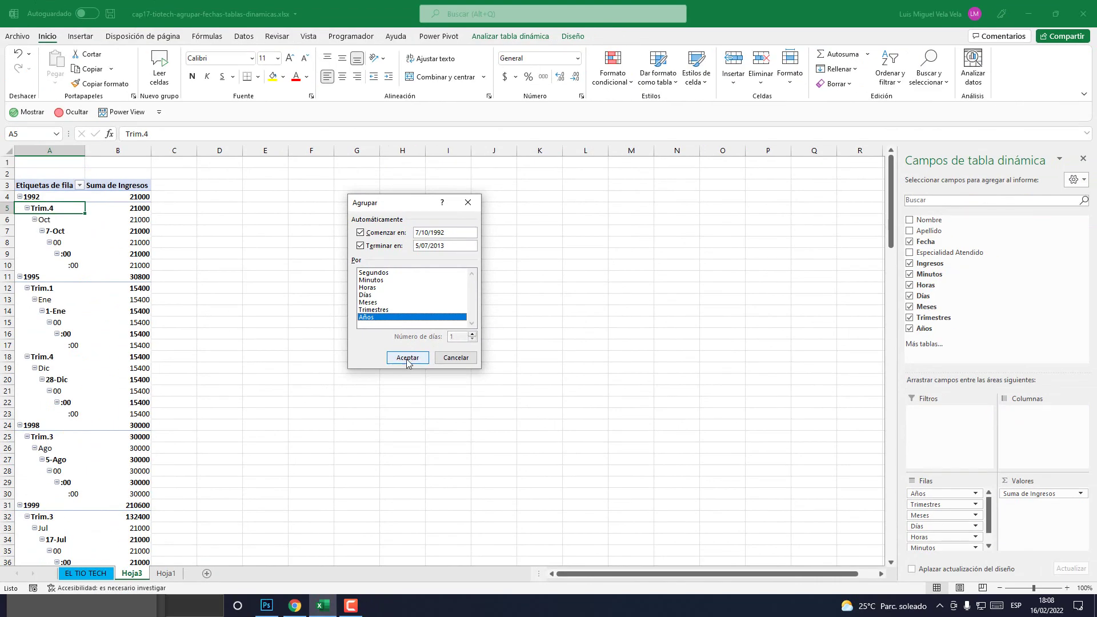
{"action": "left_click", "coordinate": [418, 423]}
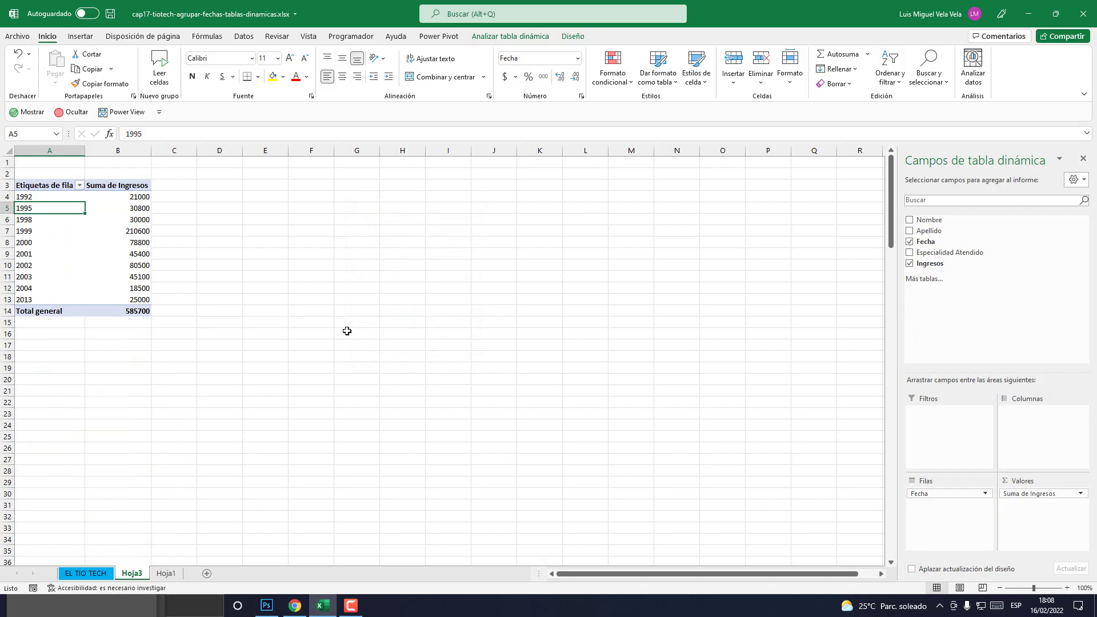
Review the yearly income totals in the pivot table, from 1992 through 2013
{"action": "left_click", "coordinate": [30, 197]}
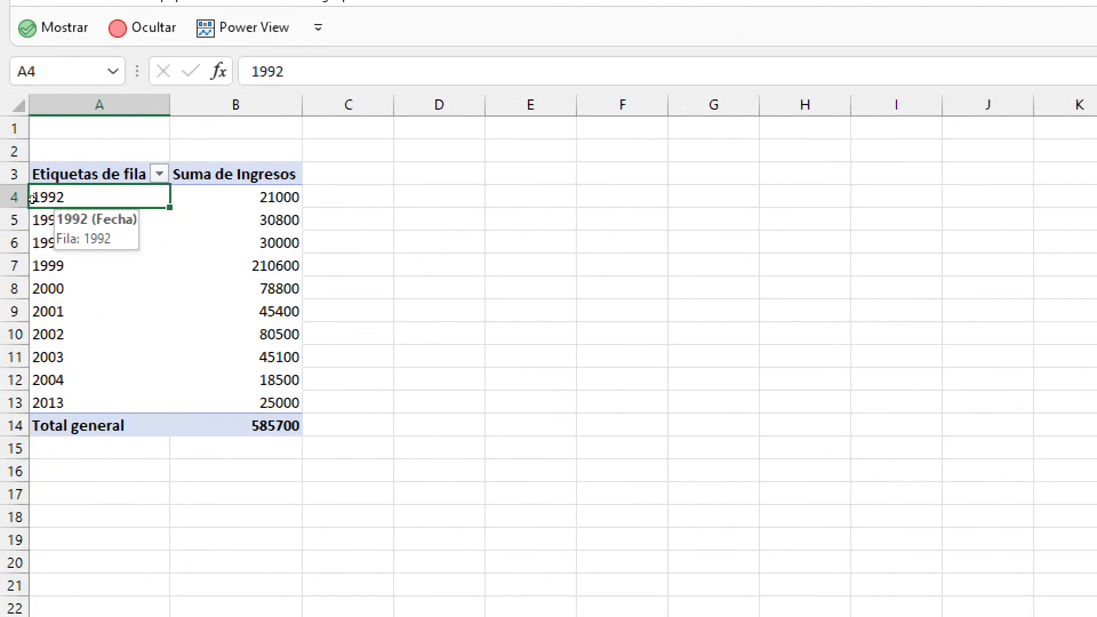
{"action": "key", "text": "Right"}
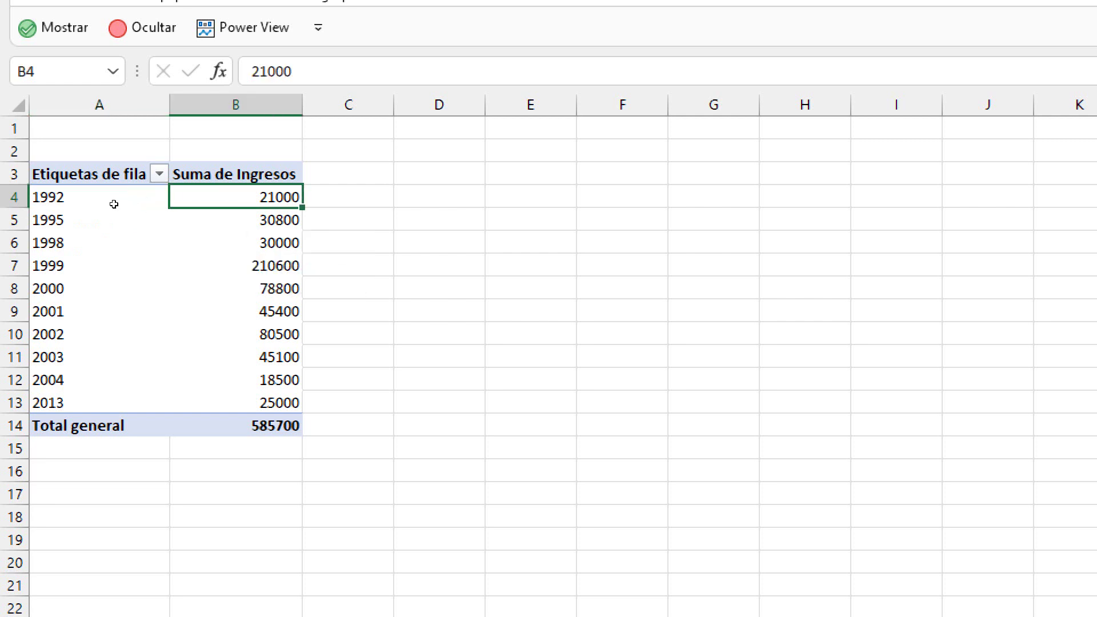
{"action": "left_click", "coordinate": [88, 228]}
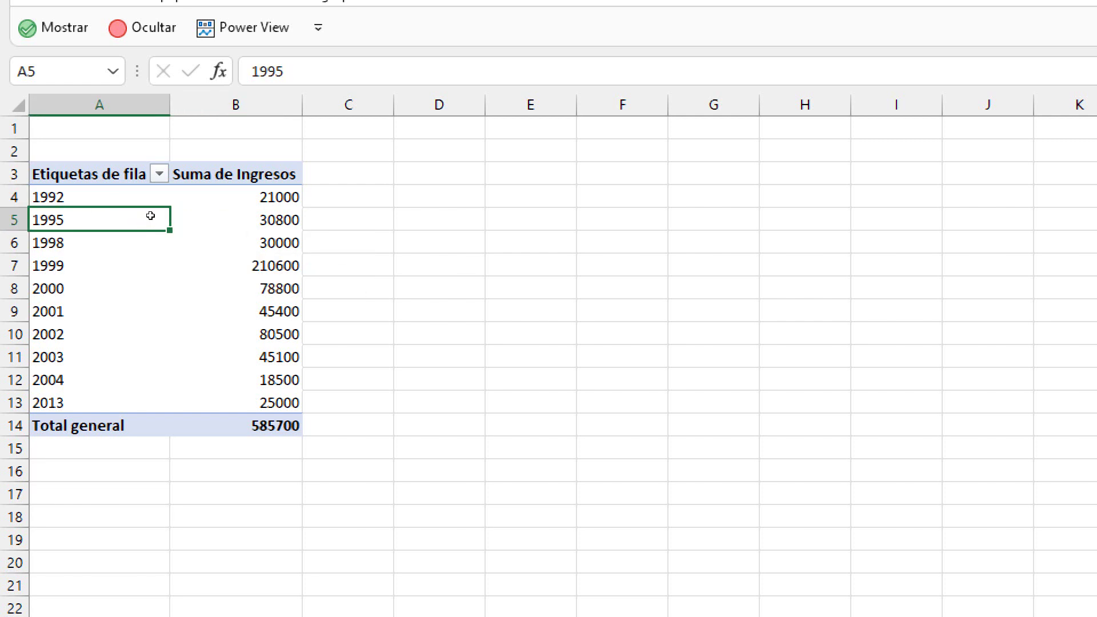
{"action": "key", "text": "Right"}
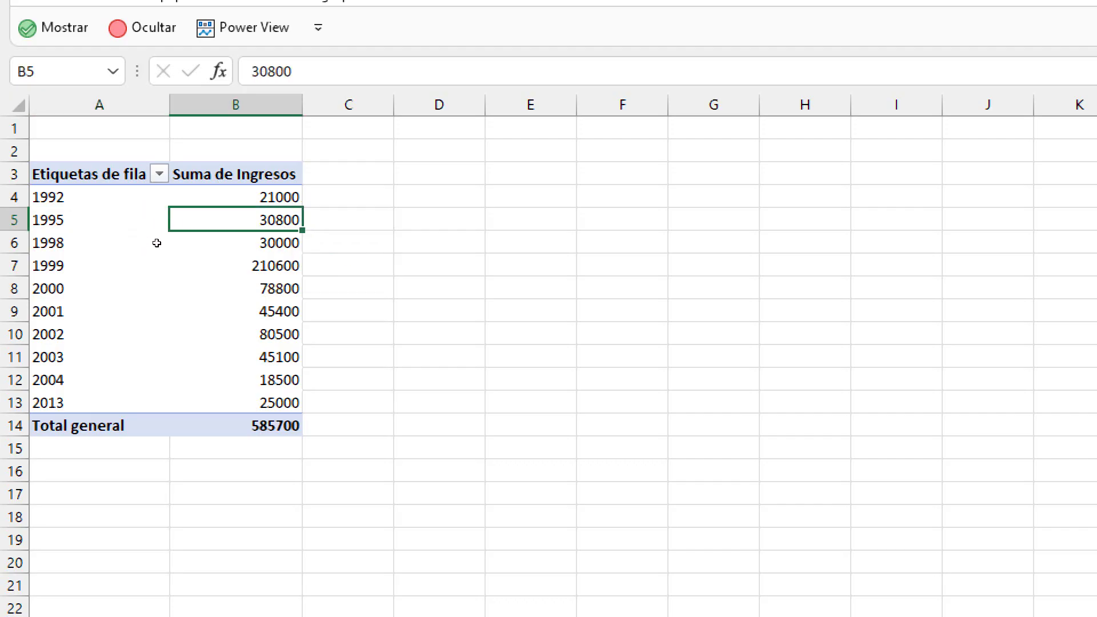
{"action": "left_click_drag", "start_coordinate": [30, 197], "coordinate": [134, 301]}
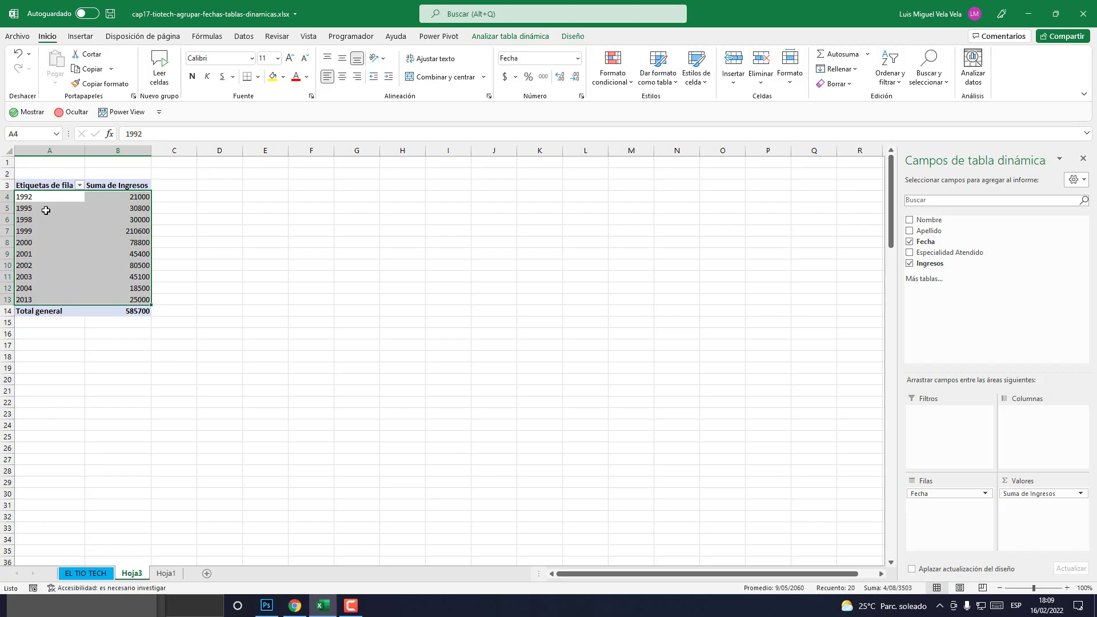
Add Meses to the Años grouping of the pivot table's dates and apply it
{"action": "left_click", "coordinate": [26, 199]}
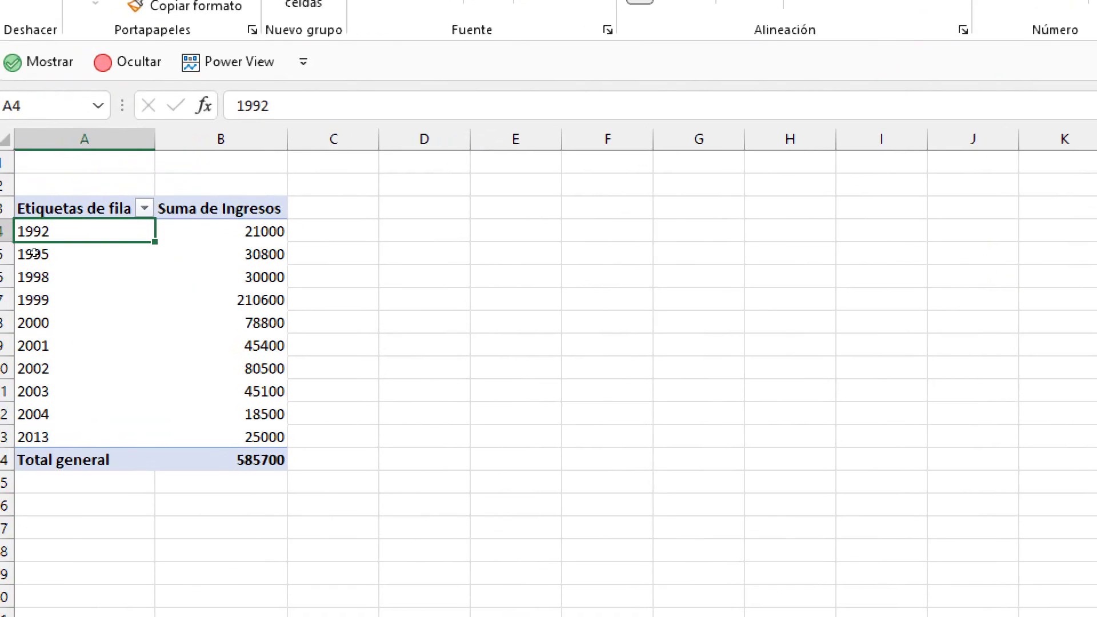
{"action": "right_click", "coordinate": [71, 233]}
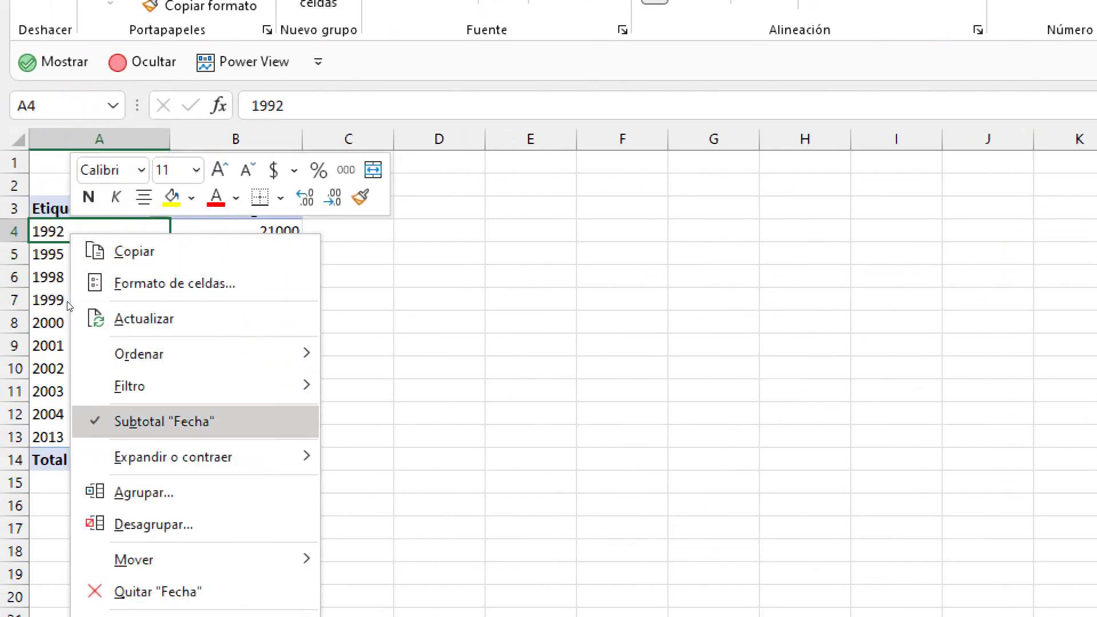
{"action": "key", "text": "Return"}
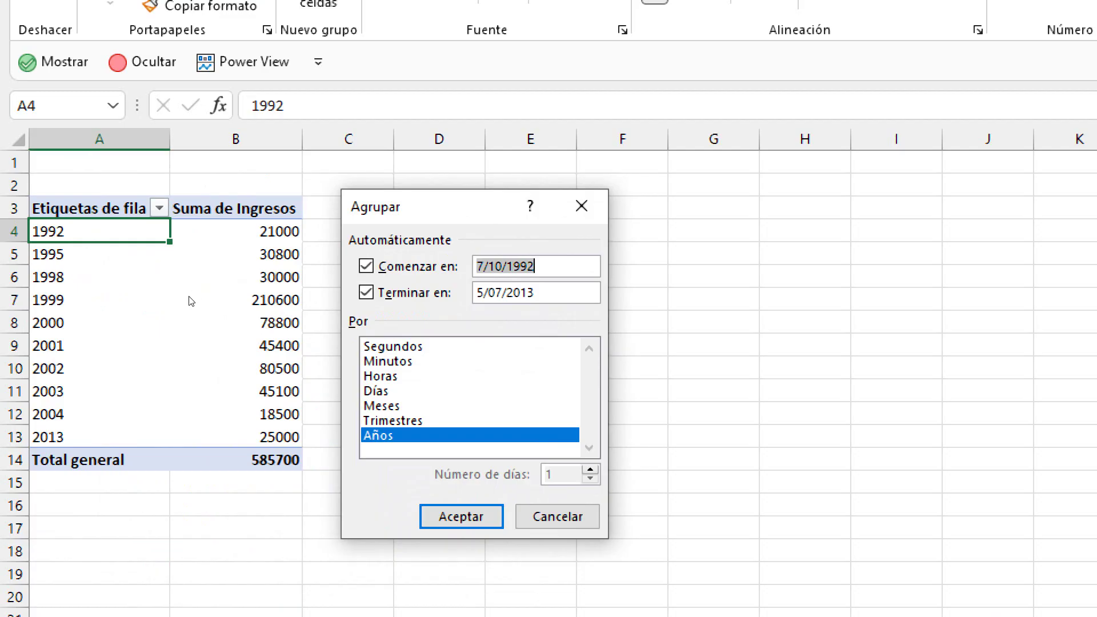
{"action": "key", "text": "Tab"}
{"action": "key", "text": "space"}
{"action": "key", "text": "space"}
{"action": "key", "text": "Up"}
{"action": "key", "text": "Up"}
{"action": "key", "text": "space"}
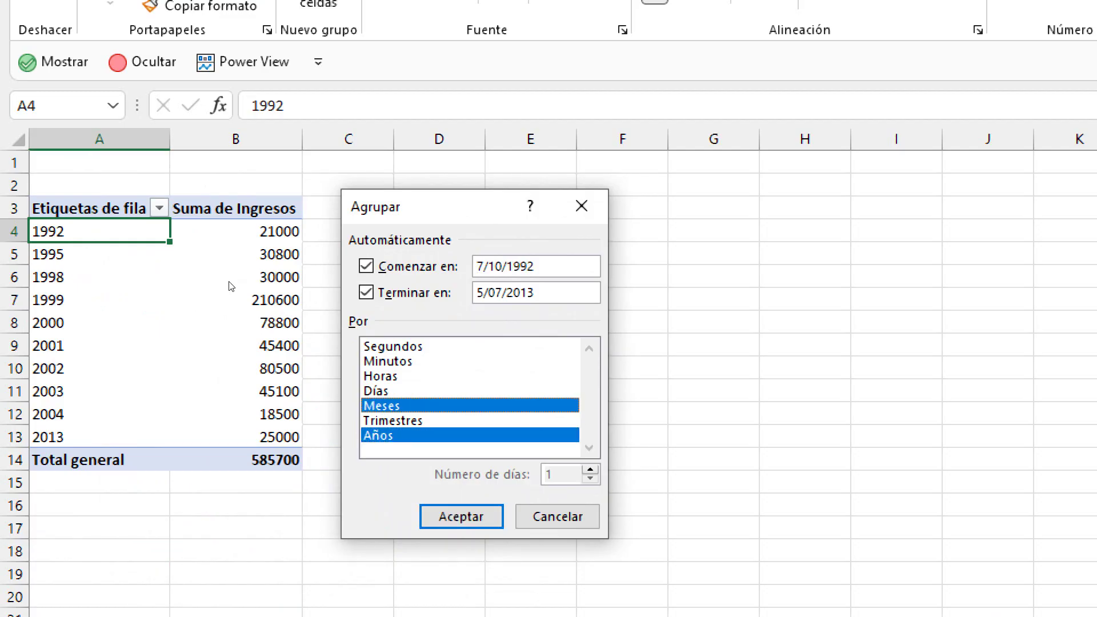
{"action": "key", "text": "Return"}
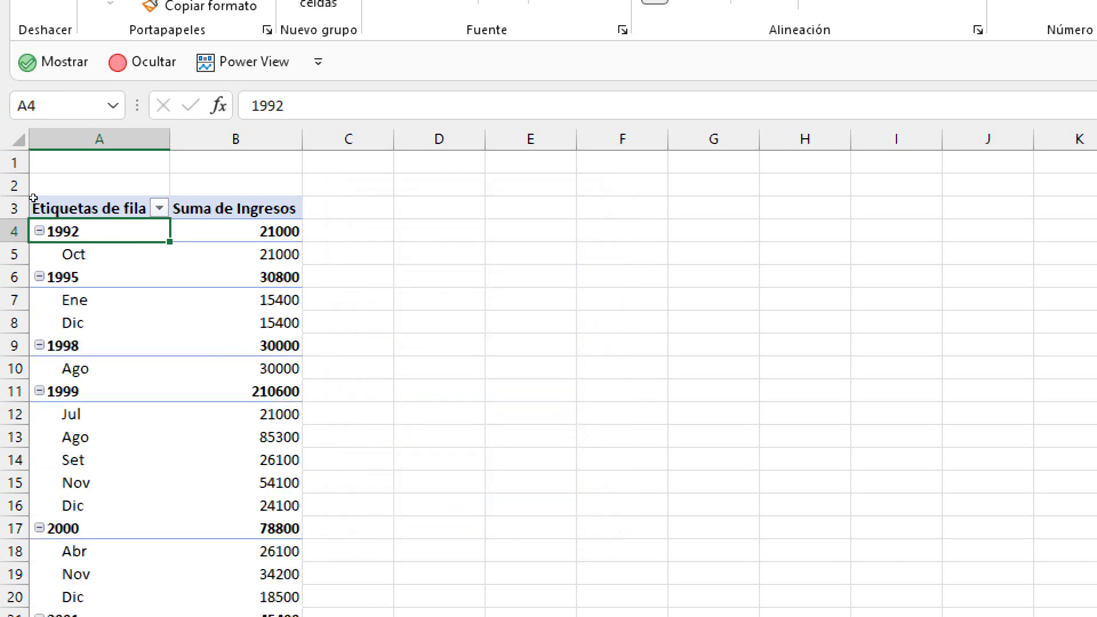
Examine the income totals of 1992 and 1995 together with the months nested under each year
{"action": "key", "text": "Right"}
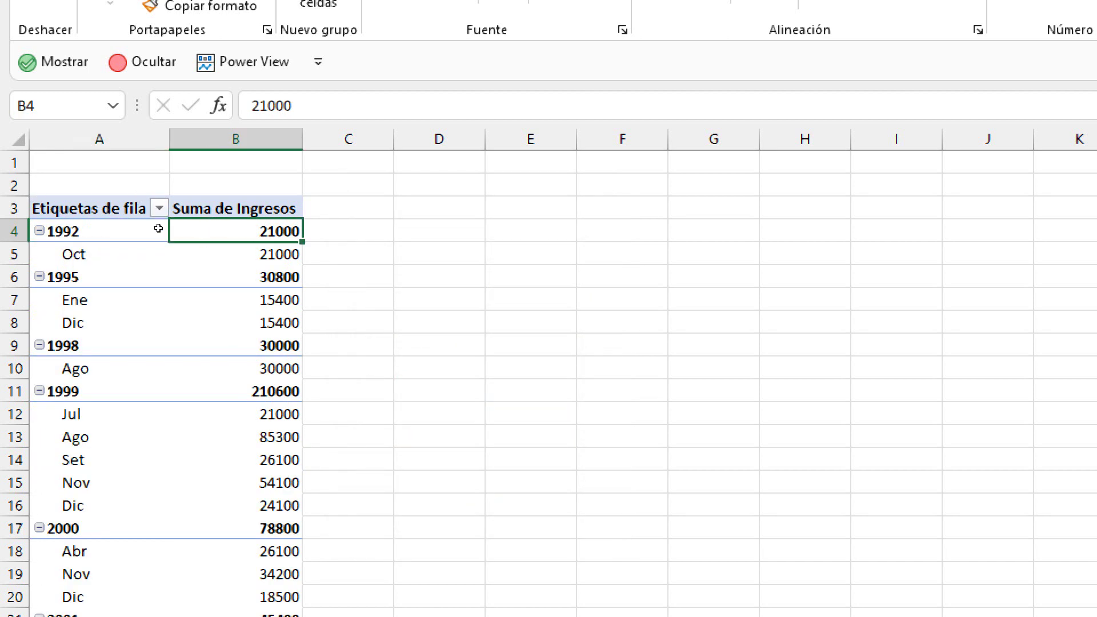
{"action": "key", "text": "Left"}
{"action": "key", "text": "Down"}
{"action": "key", "text": "Right"}
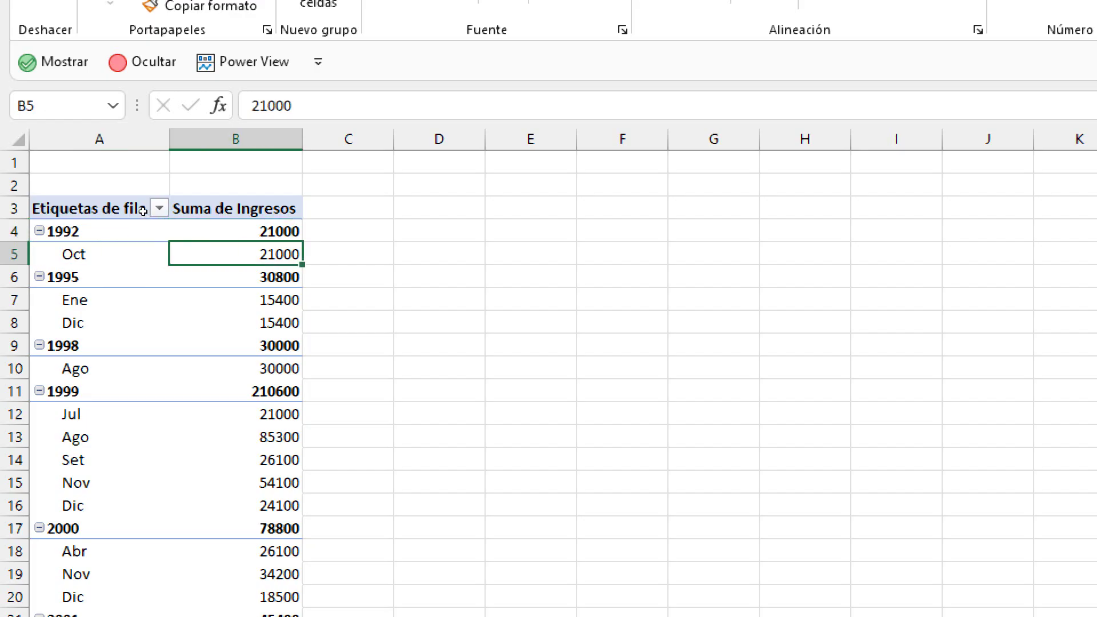
{"action": "key", "text": "Down"}
{"action": "key", "text": "Left"}
{"action": "key", "text": "shift+Right"}
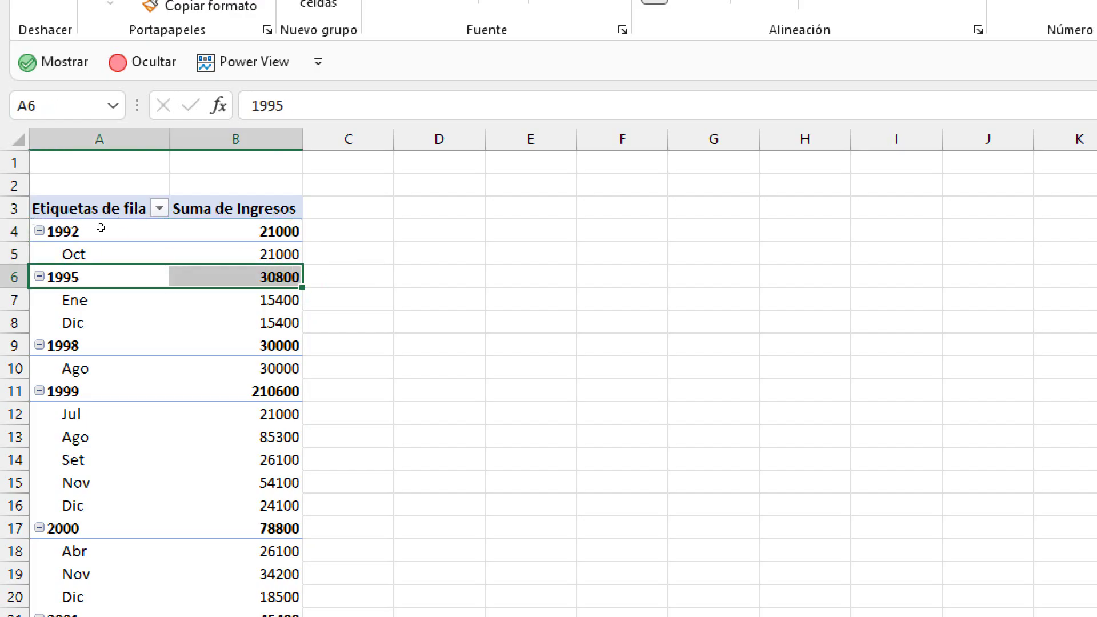
{"action": "key", "text": "Down"}
{"action": "key", "text": "Up"}
{"action": "key", "text": "Right"}
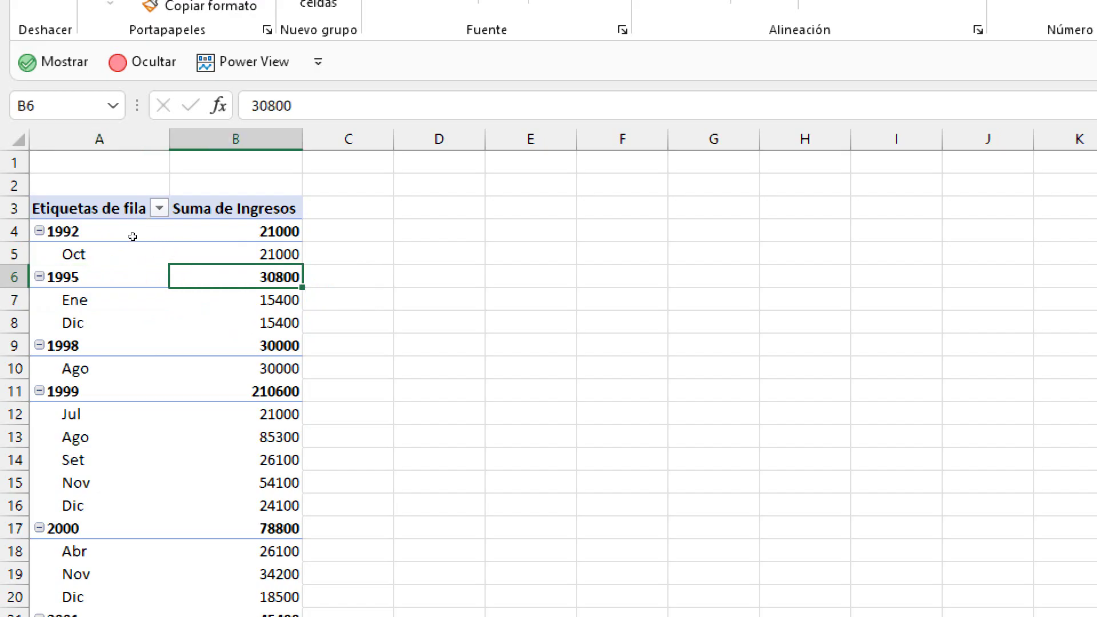
{"action": "key", "text": "Left"}
{"action": "key", "text": "Down"}
{"action": "key", "text": "shift+Down"}
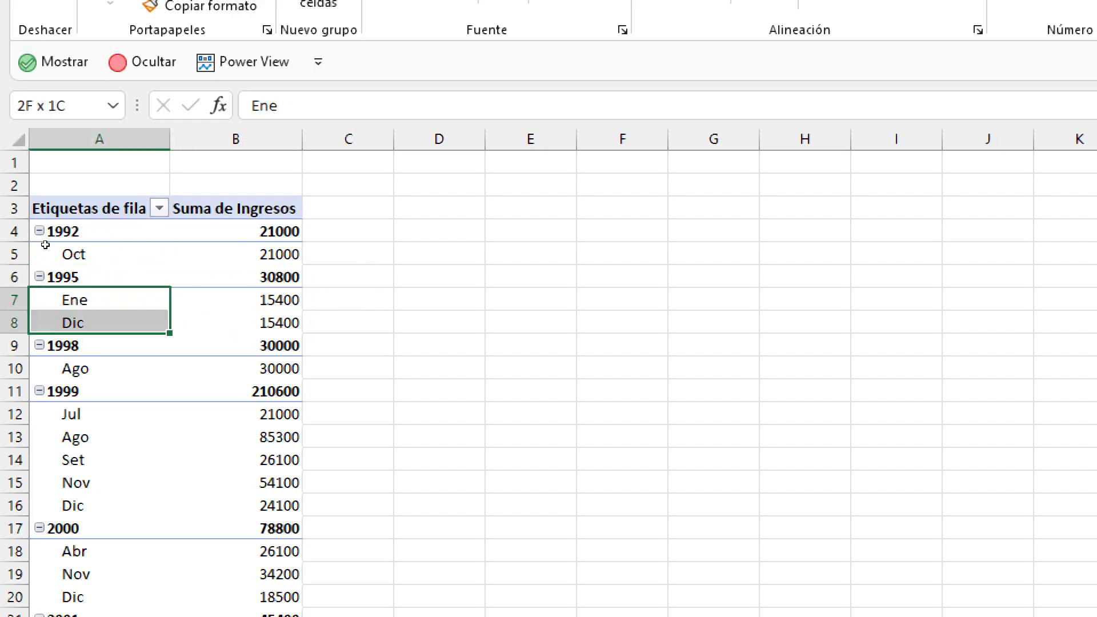
{"action": "key", "text": "shift+Up"}
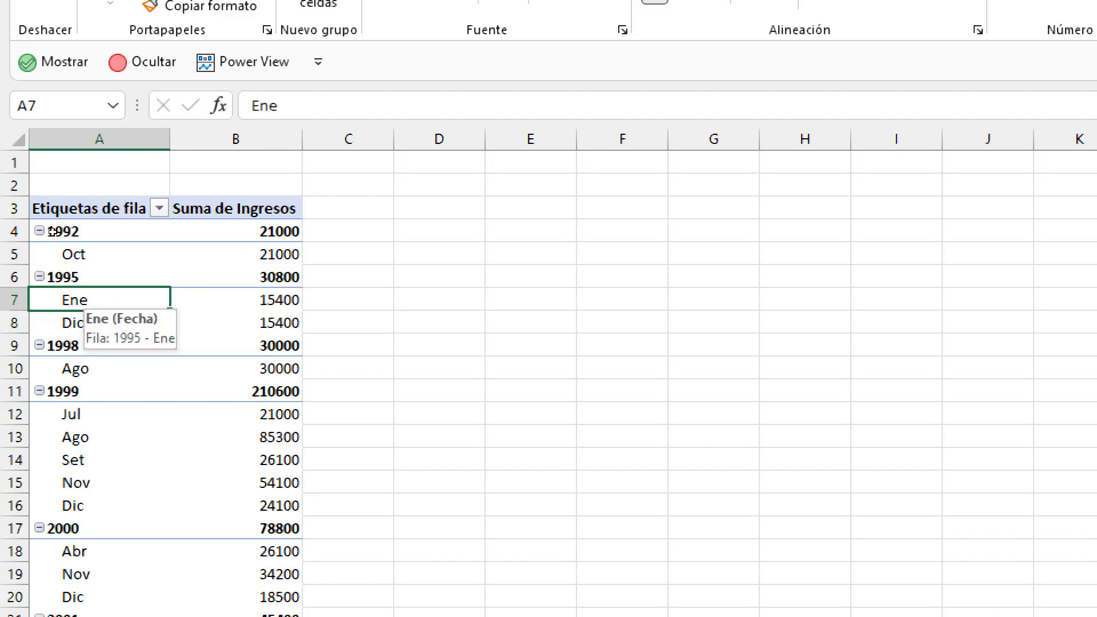
{"action": "key", "text": "Right"}
{"action": "key", "text": "Left"}
{"action": "key", "text": "Down"}
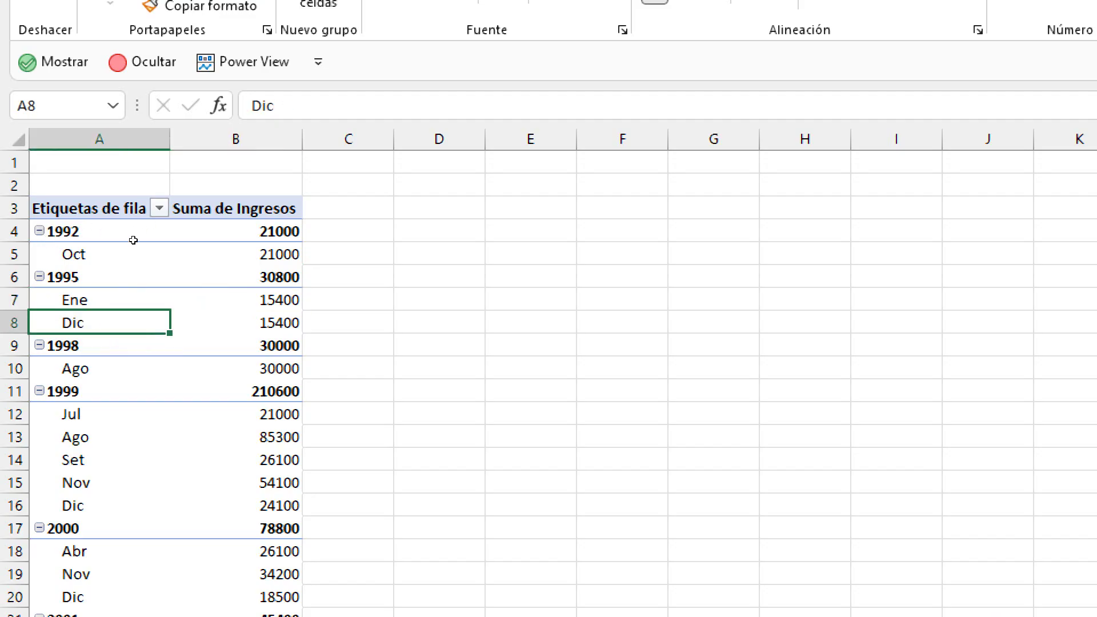
{"action": "key", "text": "Right"}
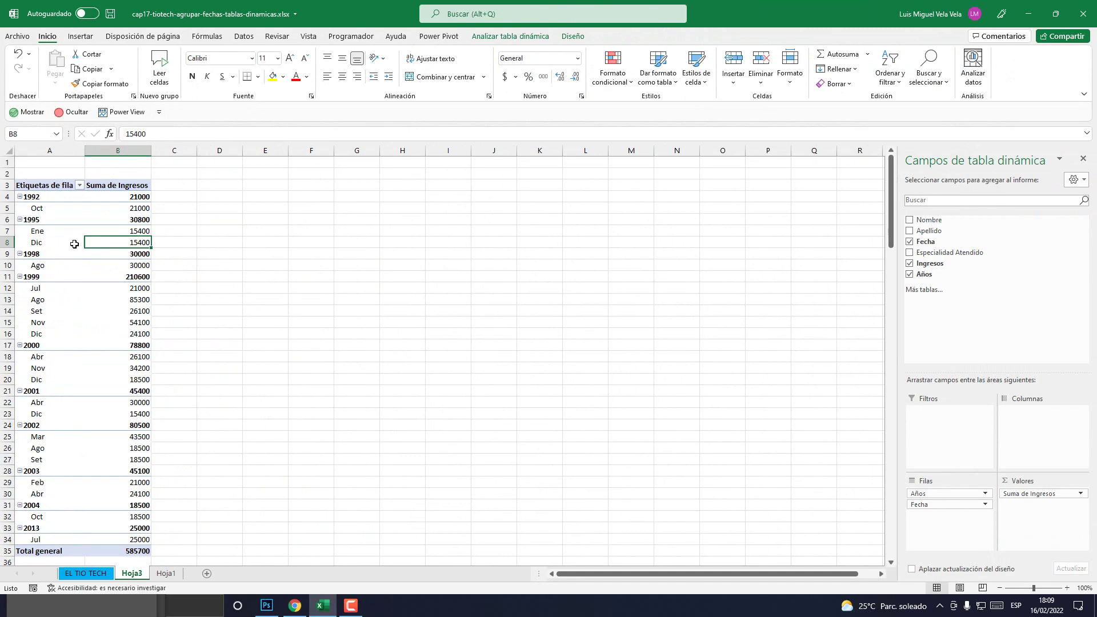
Reopen the date grouping settings and make Días the only selected unit, clearing Meses and Años
{"action": "right_click", "coordinate": [104, 248]}
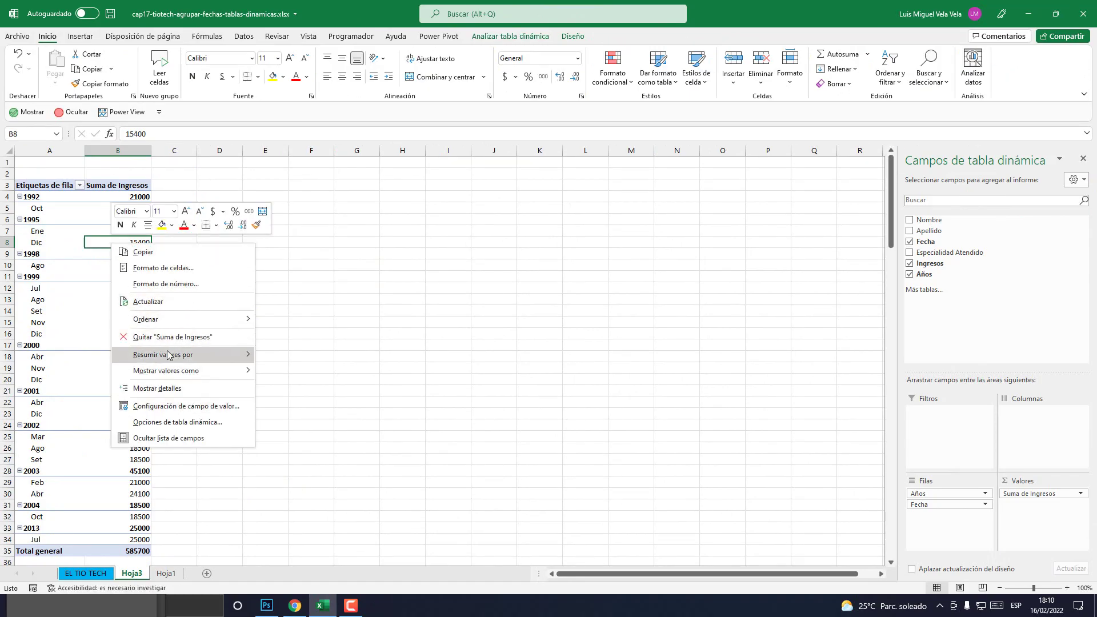
{"action": "left_click", "coordinate": [35, 243]}
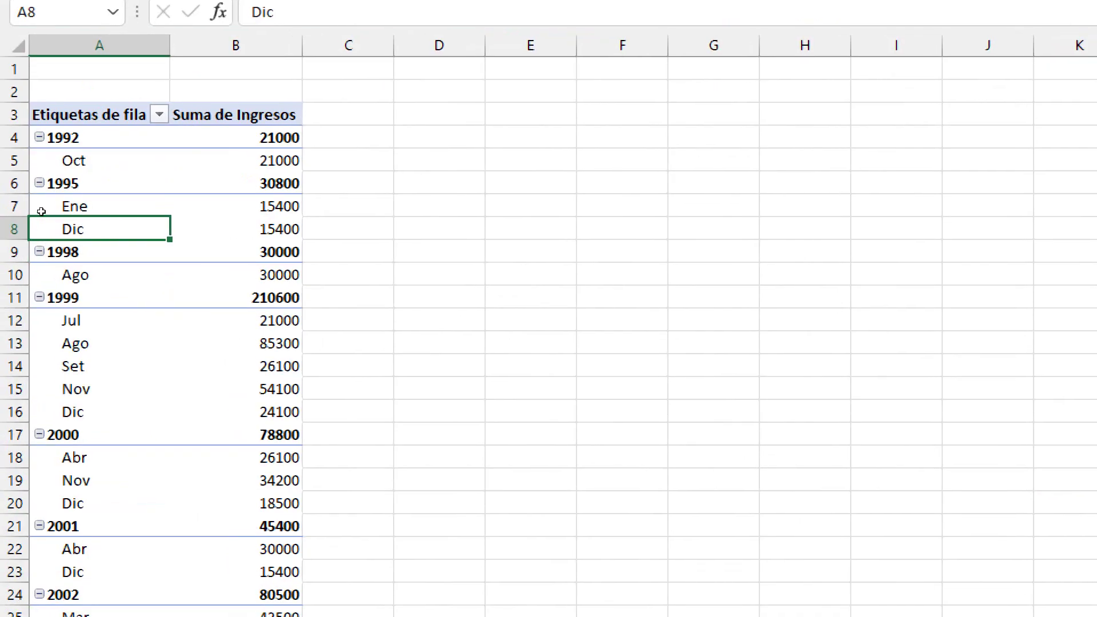
{"action": "right_click", "coordinate": [76, 221]}
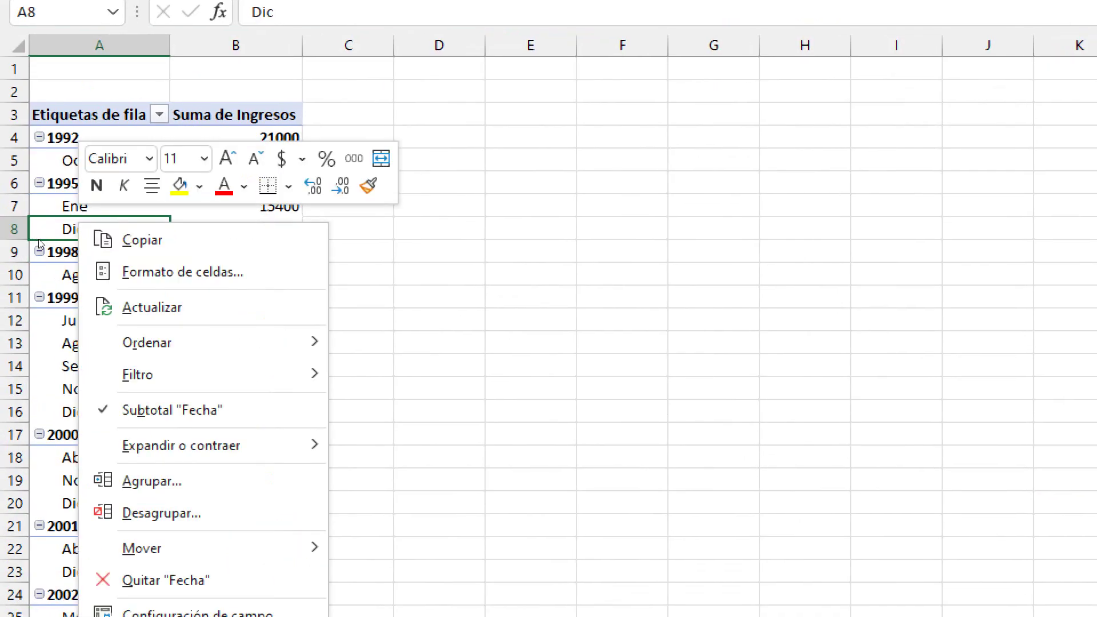
{"action": "key", "text": "Escape"}
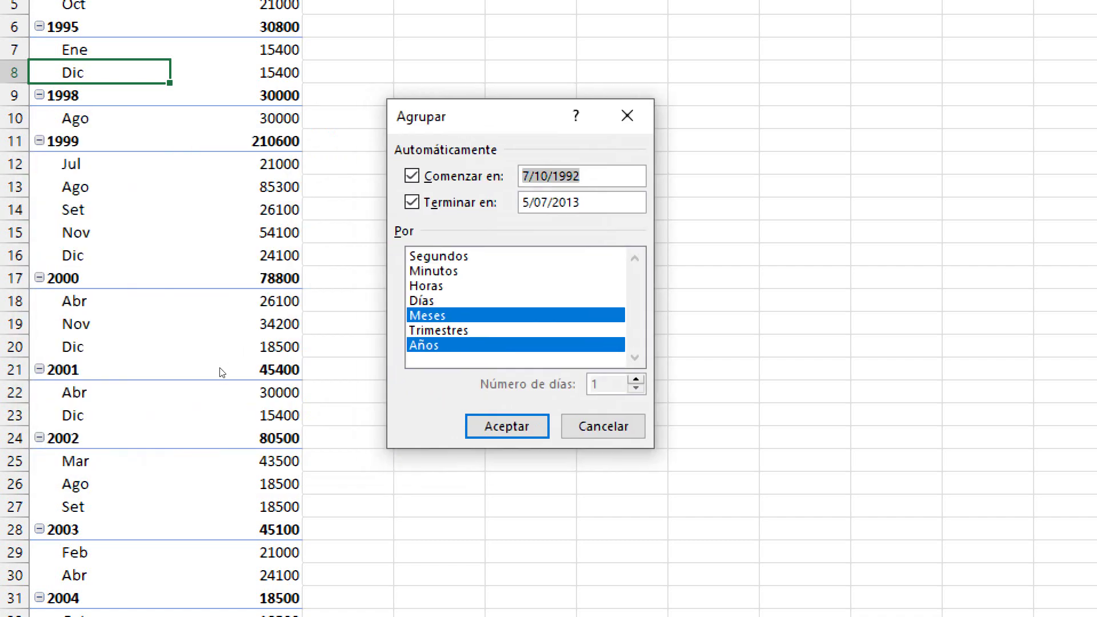
{"action": "key", "text": "alt+p"}
{"action": "key", "text": "space"}
{"action": "key", "text": "Down"}
{"action": "key", "text": "space"}
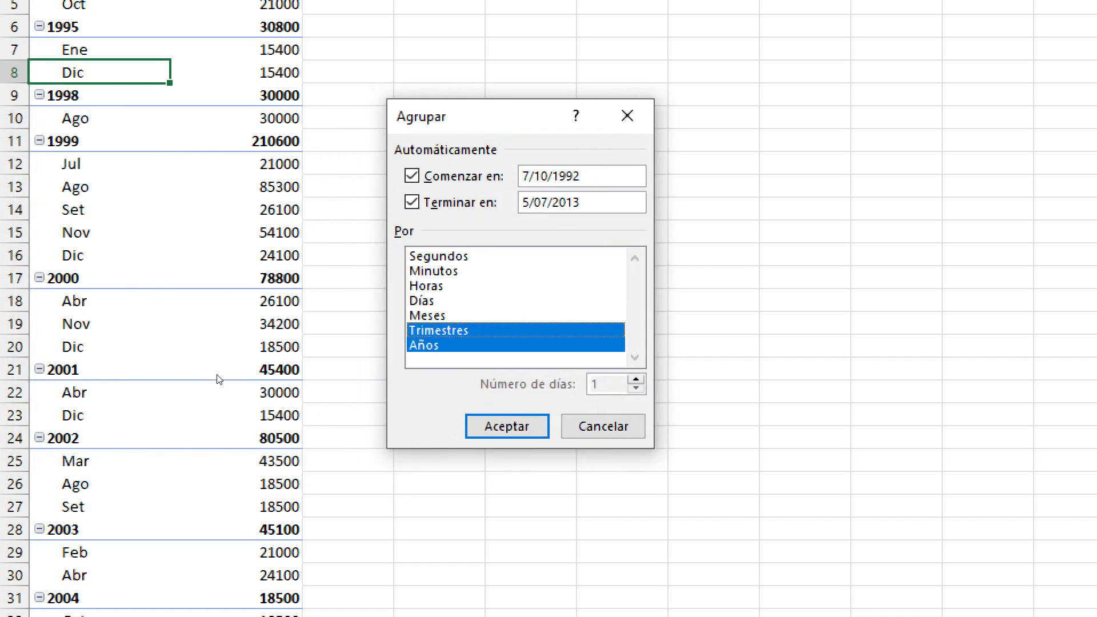
{"action": "key", "text": "space"}
{"action": "key", "text": "Down"}
{"action": "key", "text": "space"}
{"action": "key", "text": "Up"}
{"action": "key", "text": "Up"}
{"action": "key", "text": "Up"}
{"action": "key", "text": "space"}
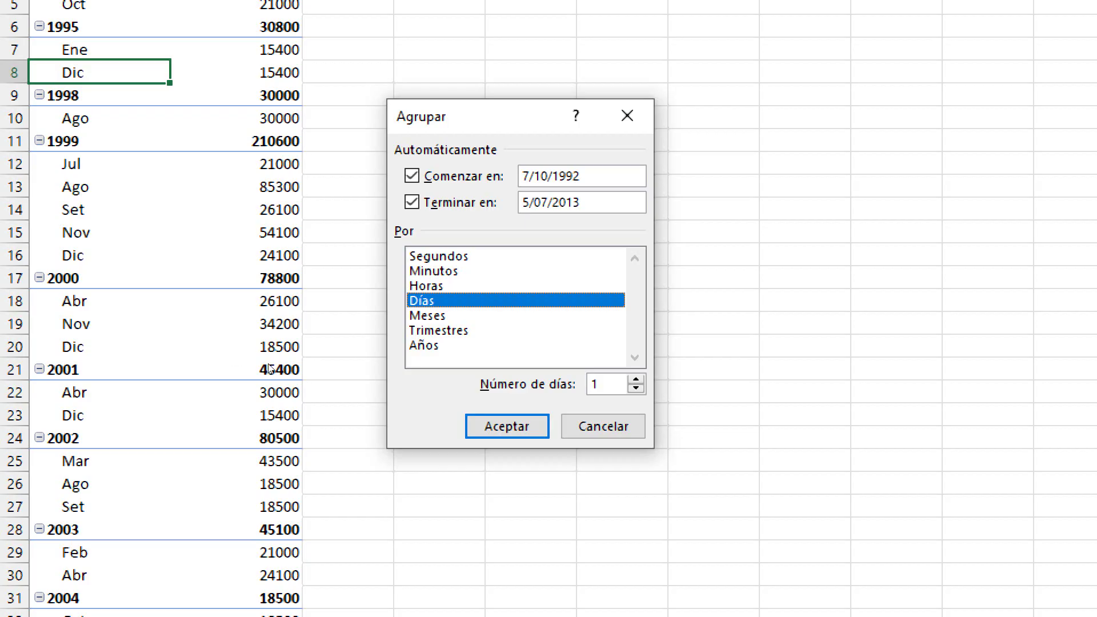
Set the number of days per group to 10, keep the automatic start and end dates, and apply the grouping
{"action": "key", "text": "Tab"}
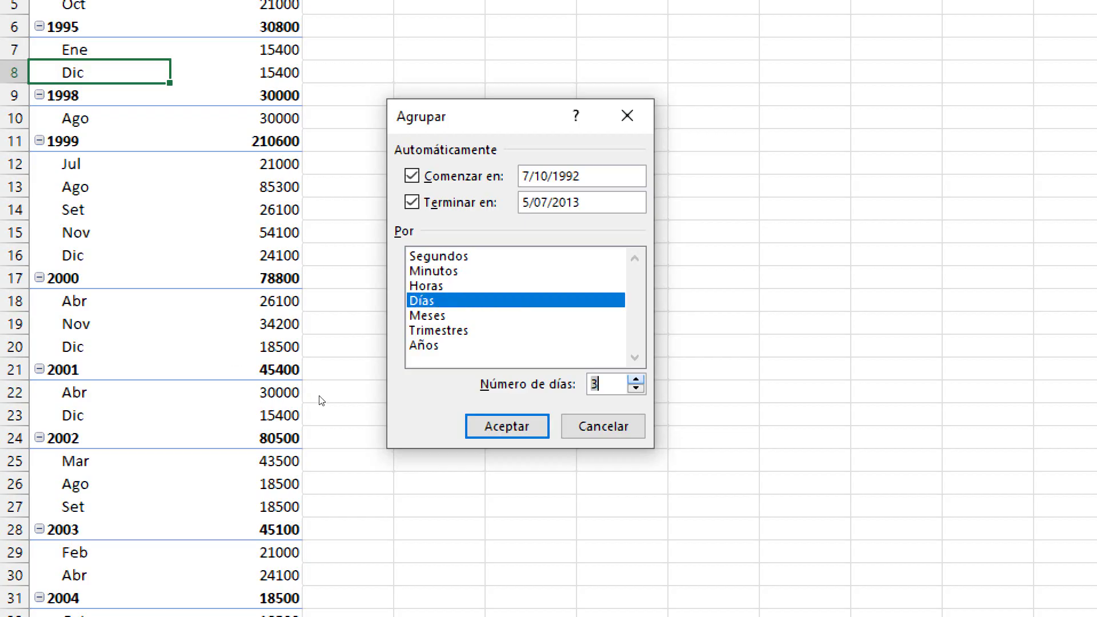
{"action": "type", "text": "6"}
{"action": "key", "text": "Up"}
{"action": "key", "text": "Up"}
{"action": "key", "text": "Up"}
{"action": "key", "text": "shift+Tab"}
{"action": "key", "text": "shift+Tab"}
{"action": "key", "text": "shift+Tab"}
{"action": "key", "text": "shift+Tab"}
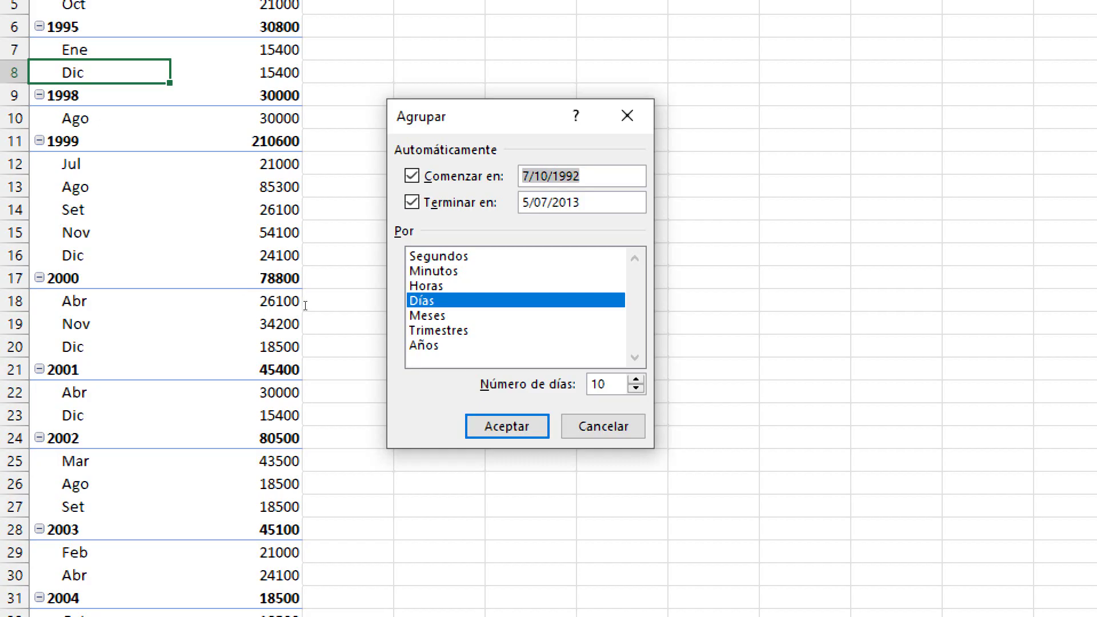
{"action": "key", "text": "Tab"}
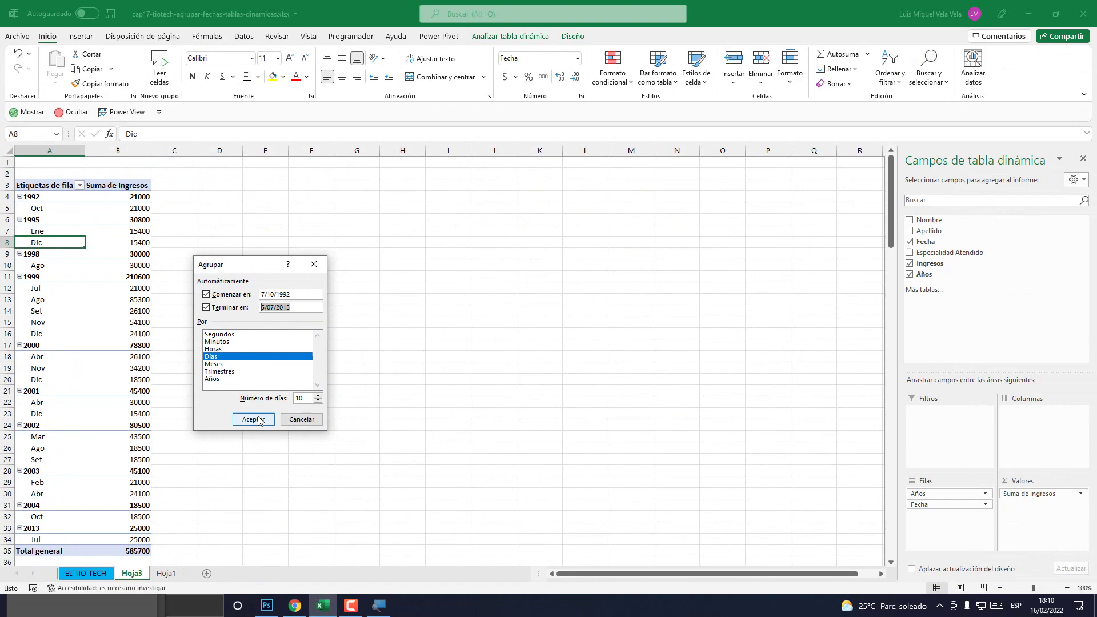
{"action": "left_click", "coordinate": [258, 422]}
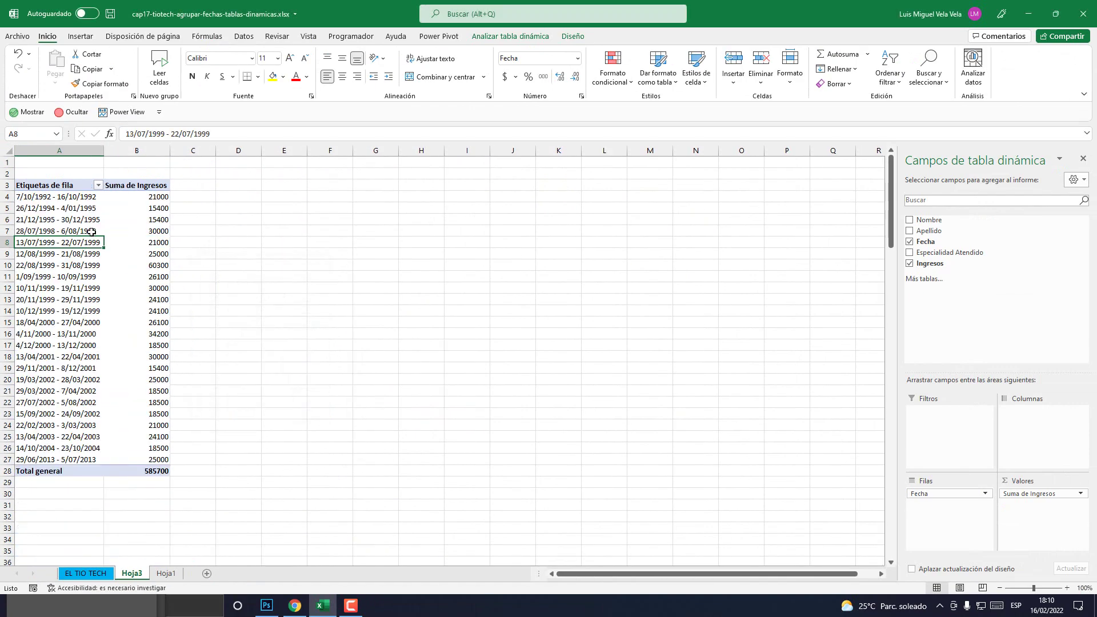
Examine the first ten-day intervals in the pivot table together with the income sum of each one
{"action": "left_click", "coordinate": [35, 189]}
{"action": "left_click", "coordinate": [1067, 588]}
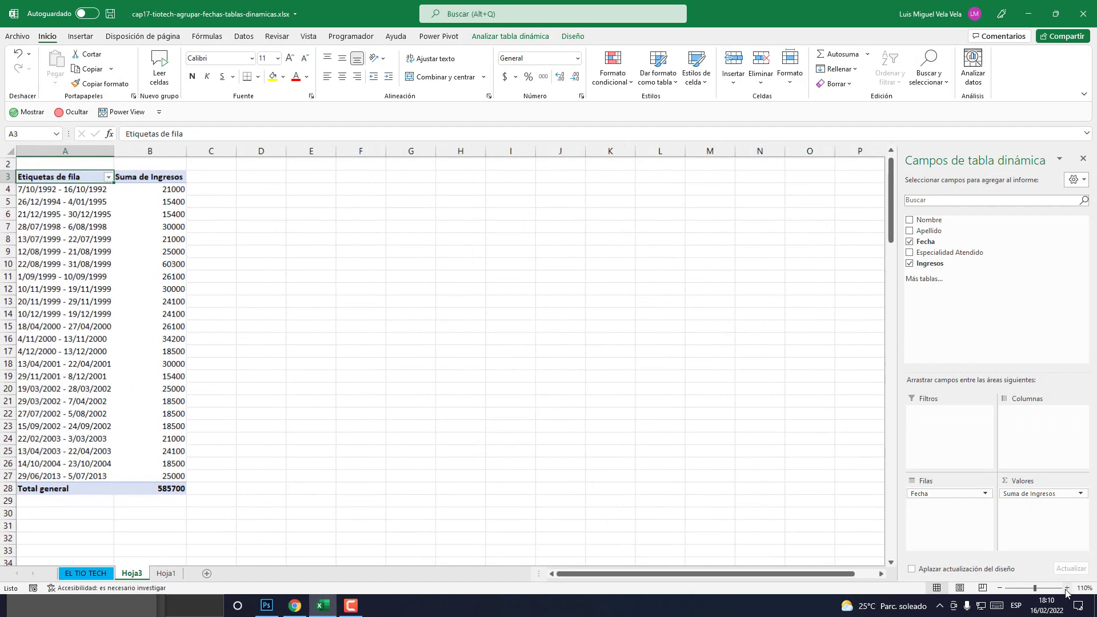
{"action": "left_click", "coordinate": [1066, 589]}
{"action": "left_click", "coordinate": [1067, 588]}
{"action": "left_click", "coordinate": [1066, 588]}
{"action": "left_click", "coordinate": [1066, 588]}
{"action": "left_click", "coordinate": [1067, 588]}
{"action": "left_click", "coordinate": [1066, 589]}
{"action": "left_click", "coordinate": [1067, 588]}
{"action": "scroll", "coordinate": [118, 314], "scroll_direction": "up", "scroll_amount": 1}
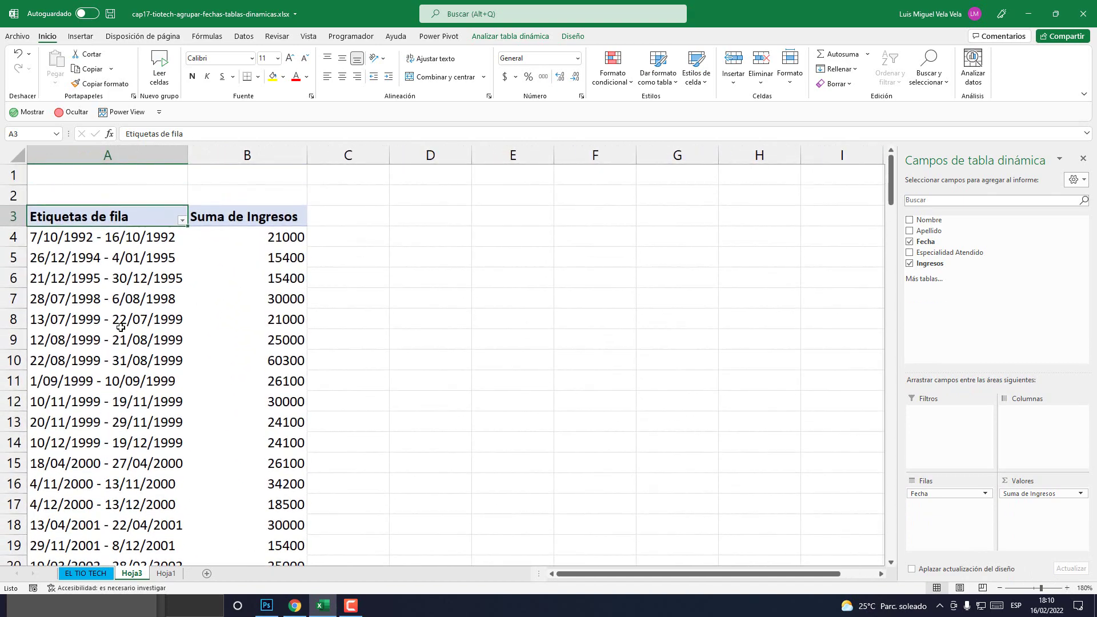
{"action": "left_click", "coordinate": [74, 239]}
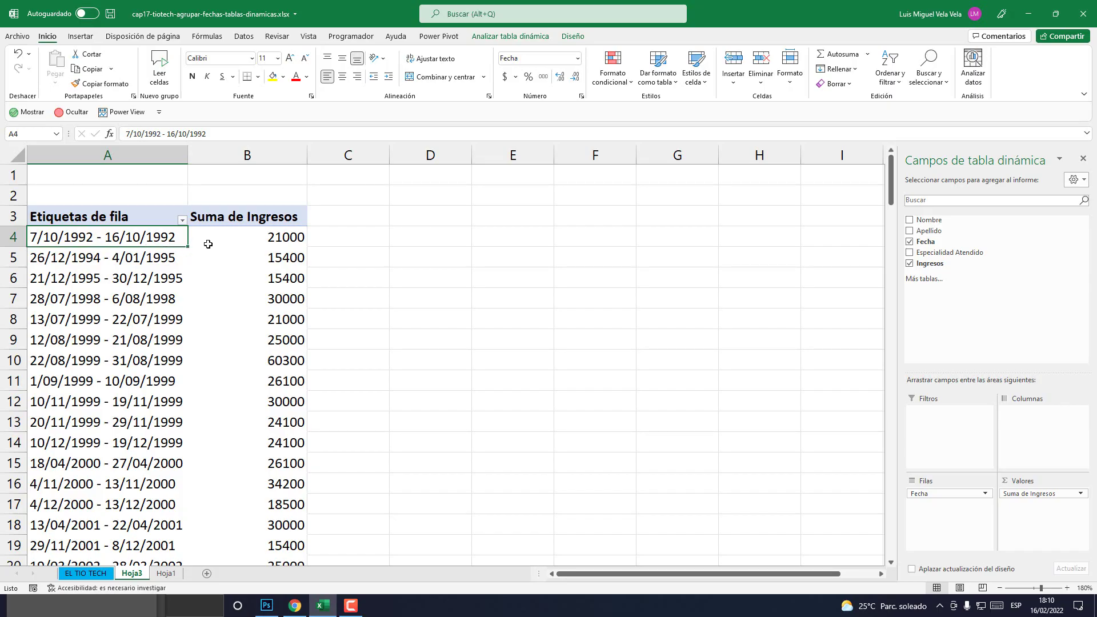
{"action": "left_click", "coordinate": [246, 236]}
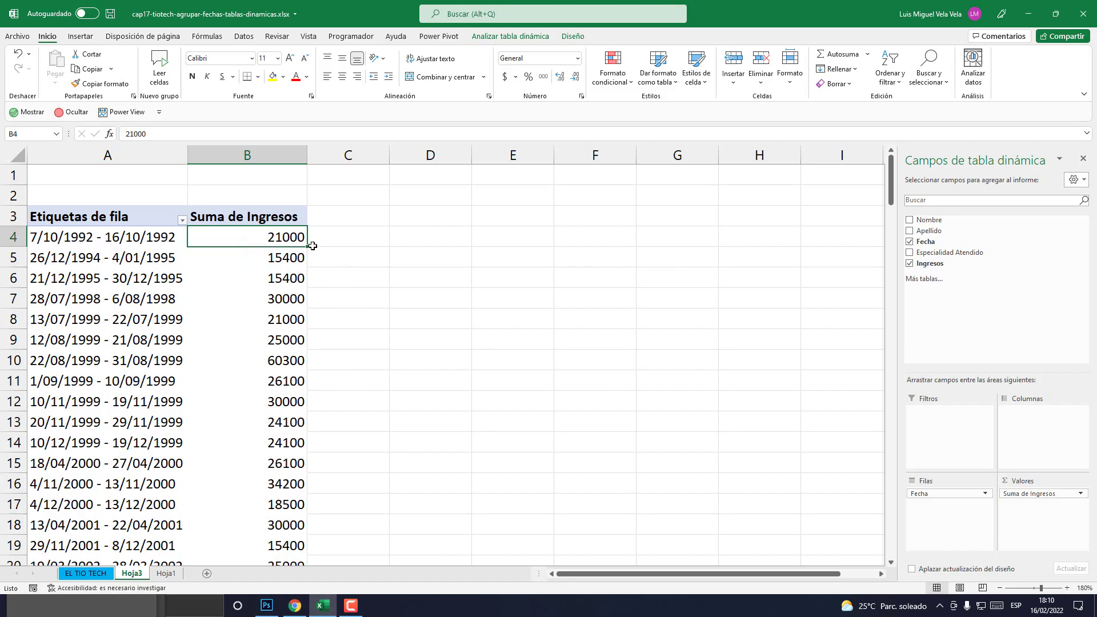
{"action": "left_click", "coordinate": [63, 257]}
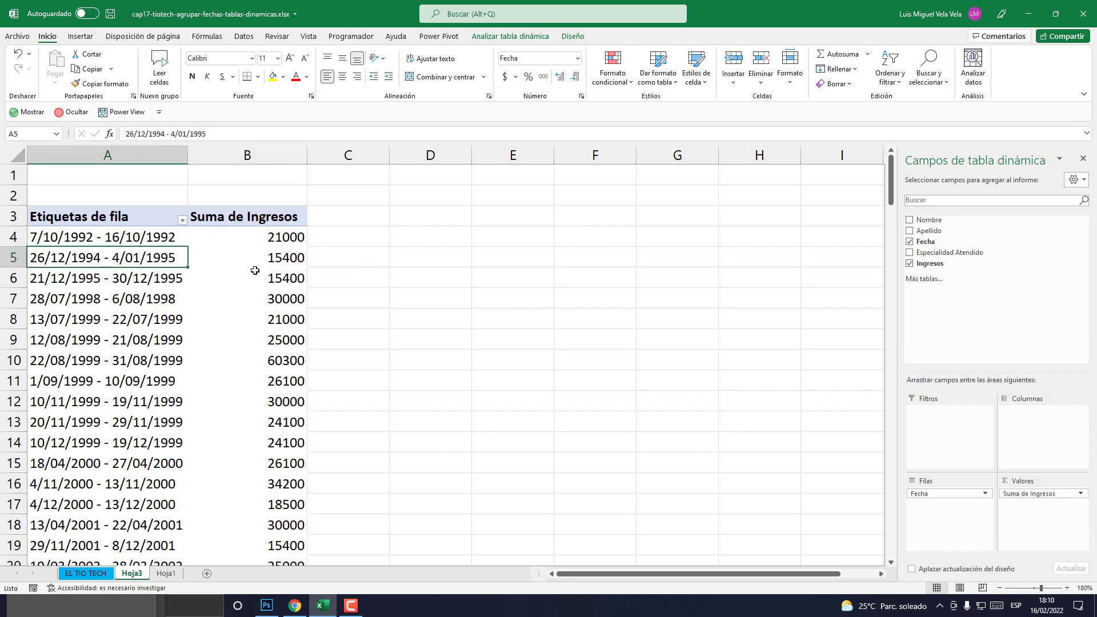
{"action": "left_click", "coordinate": [254, 264]}
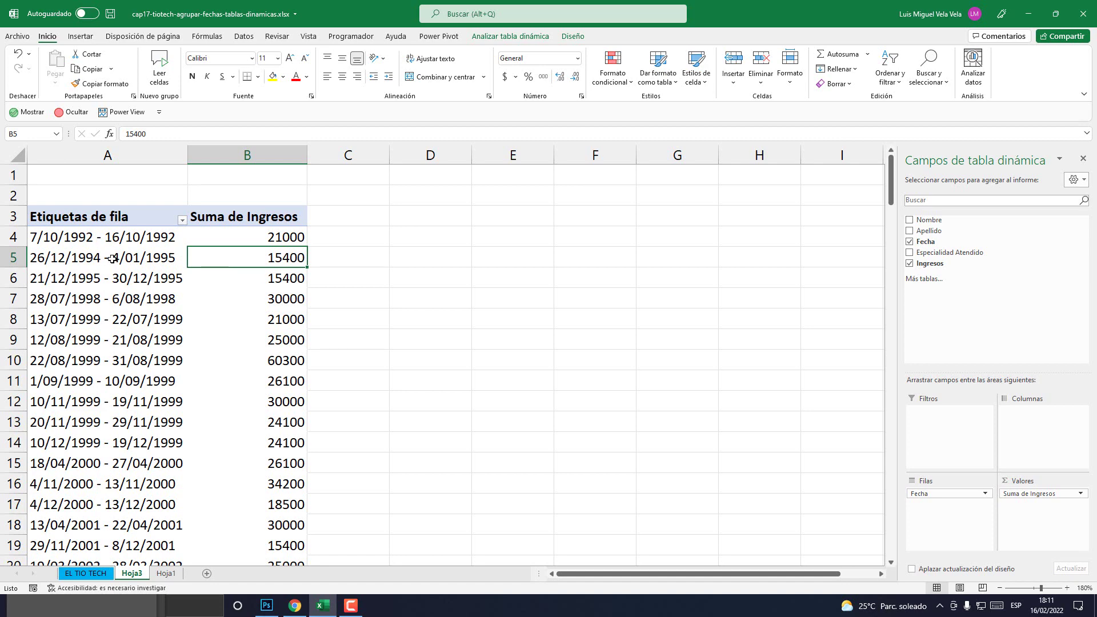
Reopen the date grouping settings, select Meses and Trimestres, and clear Días
{"action": "right_click", "coordinate": [95, 264]}
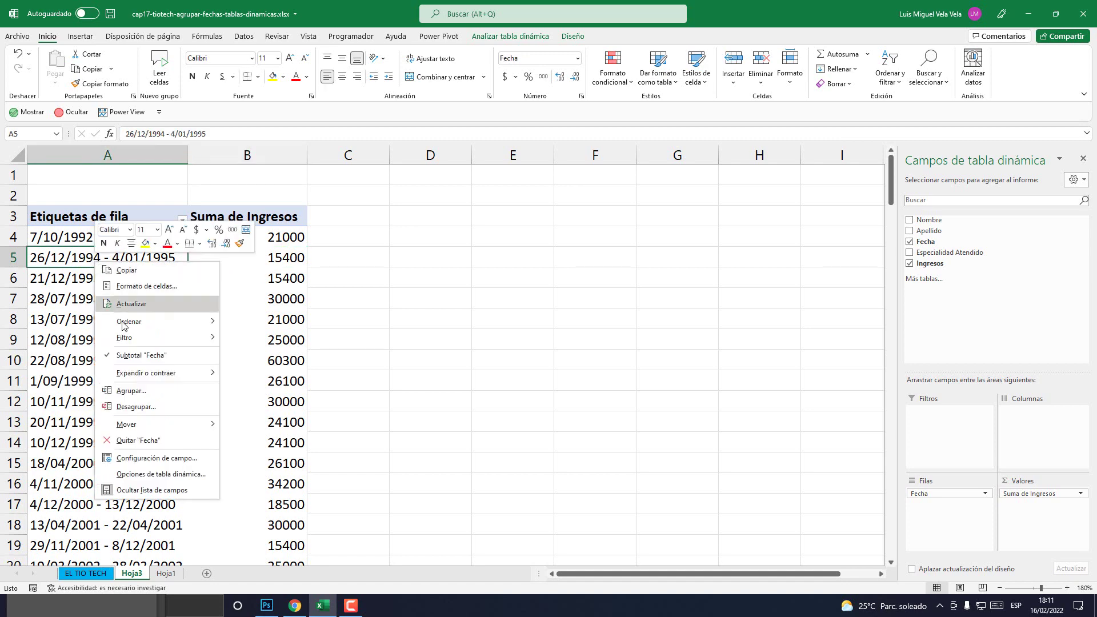
{"action": "left_click", "coordinate": [131, 390]}
{"action": "left_click_drag", "start_coordinate": [163, 310], "coordinate": [362, 265]}
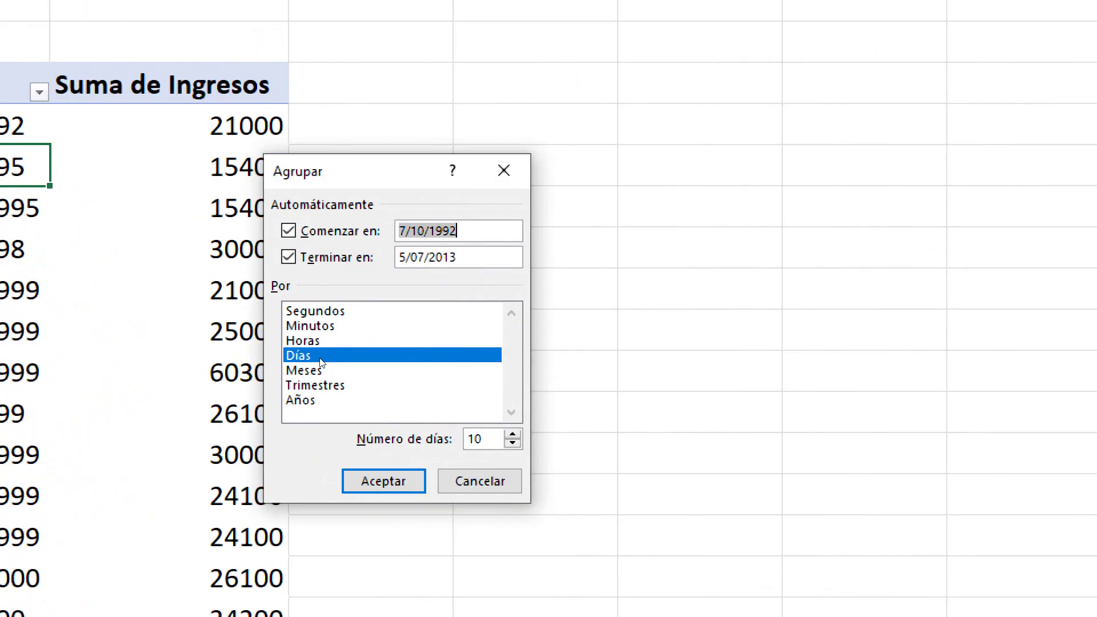
{"action": "left_click", "coordinate": [320, 371]}
{"action": "left_click", "coordinate": [319, 385]}
{"action": "left_click", "coordinate": [318, 355]}
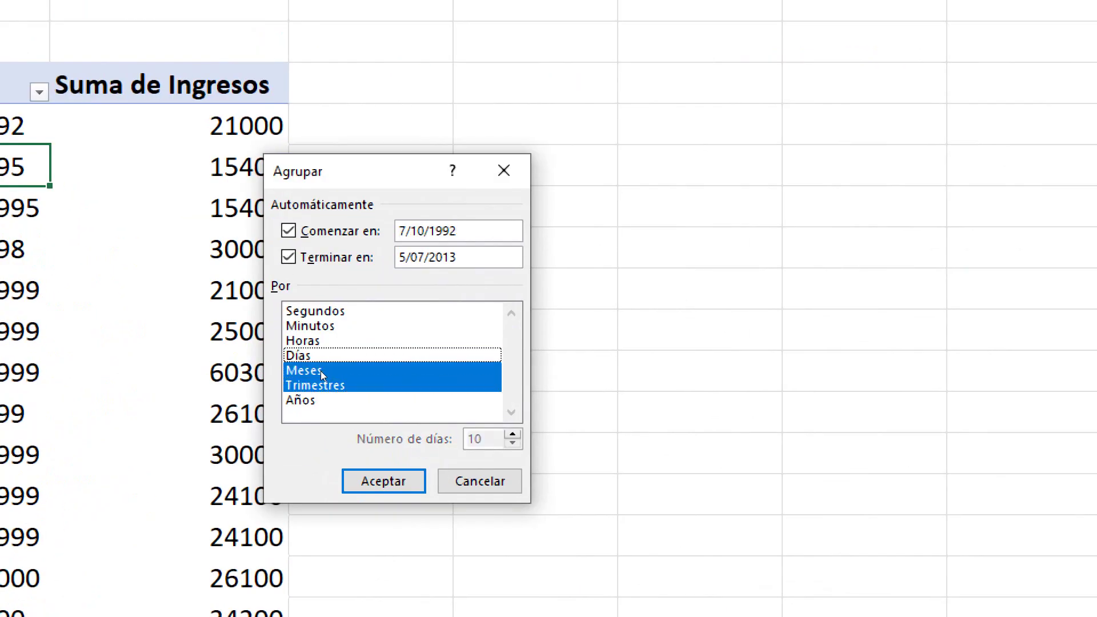
Add Años to the grouping units, clear Meses, and apply the grouping by Trimestres and Años
{"action": "key", "text": "Down"}
{"action": "key", "text": "Down"}
{"action": "key", "text": "Down"}
{"action": "key", "text": "space"}
{"action": "key", "text": "Up"}
{"action": "key", "text": "space"}
{"action": "key", "text": "space"}
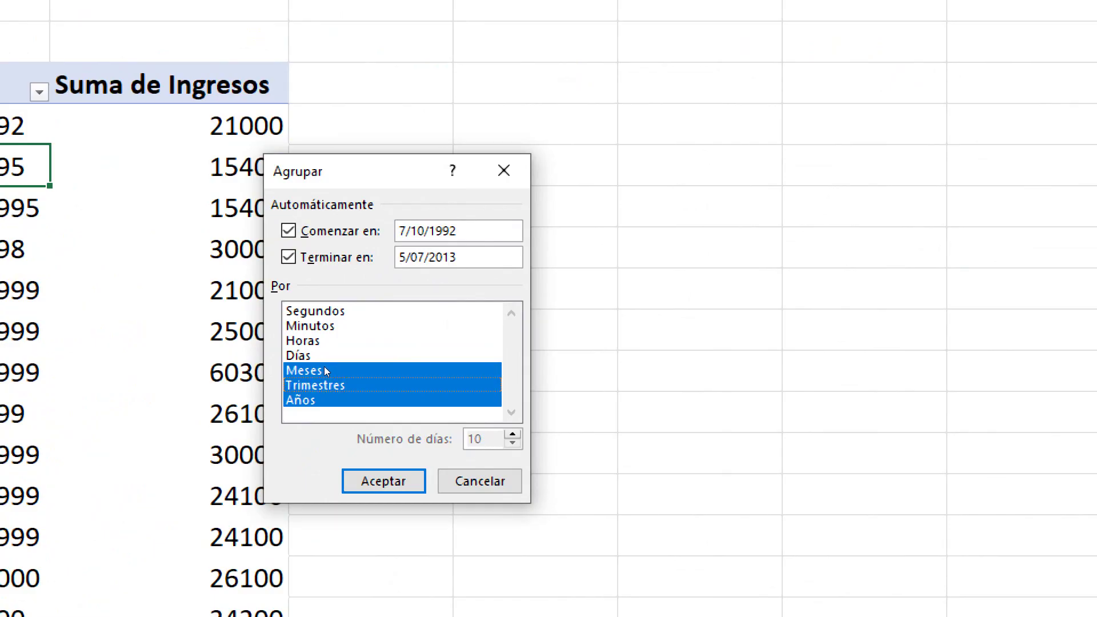
{"action": "left_click", "coordinate": [321, 366]}
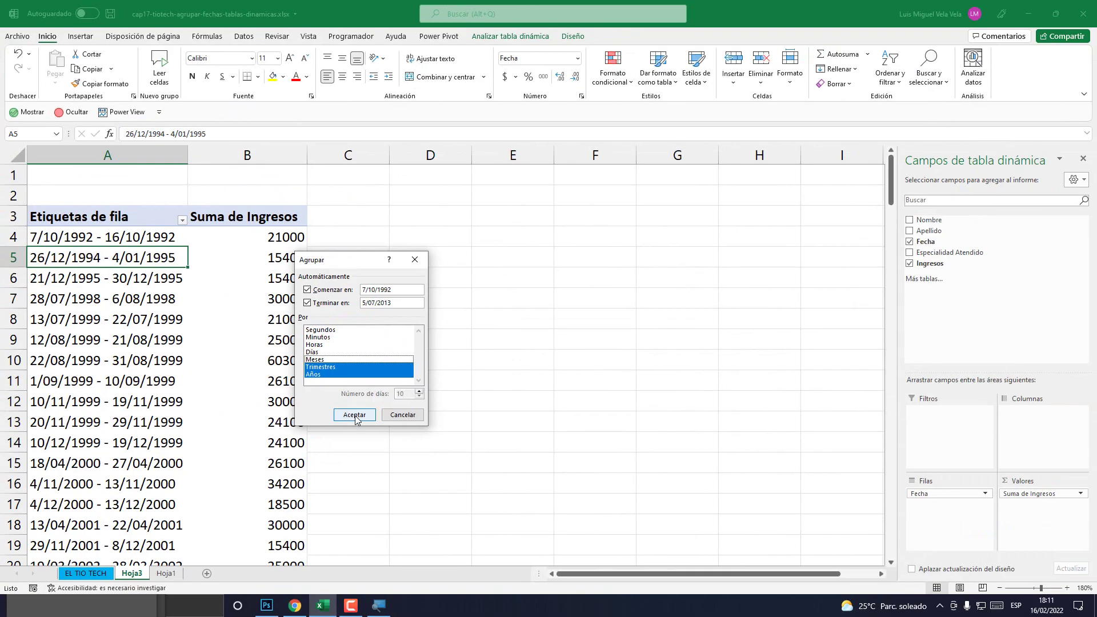
{"action": "left_click", "coordinate": [383, 481]}
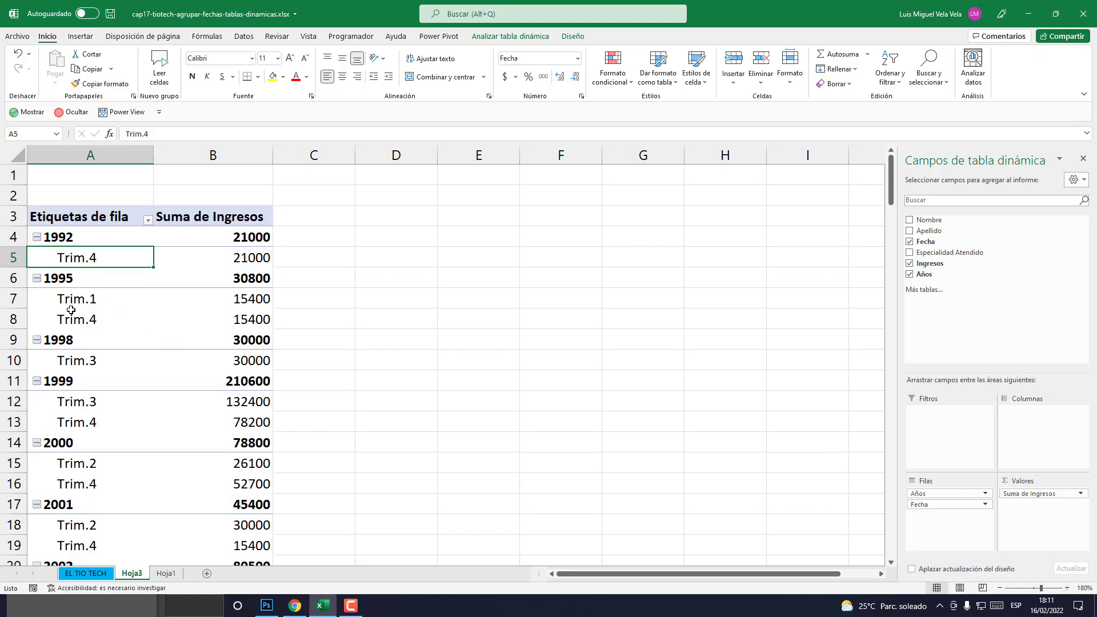
Regroup the pivot table's dates by Días, Meses, Trimestres and Años together, and apply the grouping
{"action": "scroll", "coordinate": [79, 395], "scroll_direction": "down", "scroll_amount": 5}
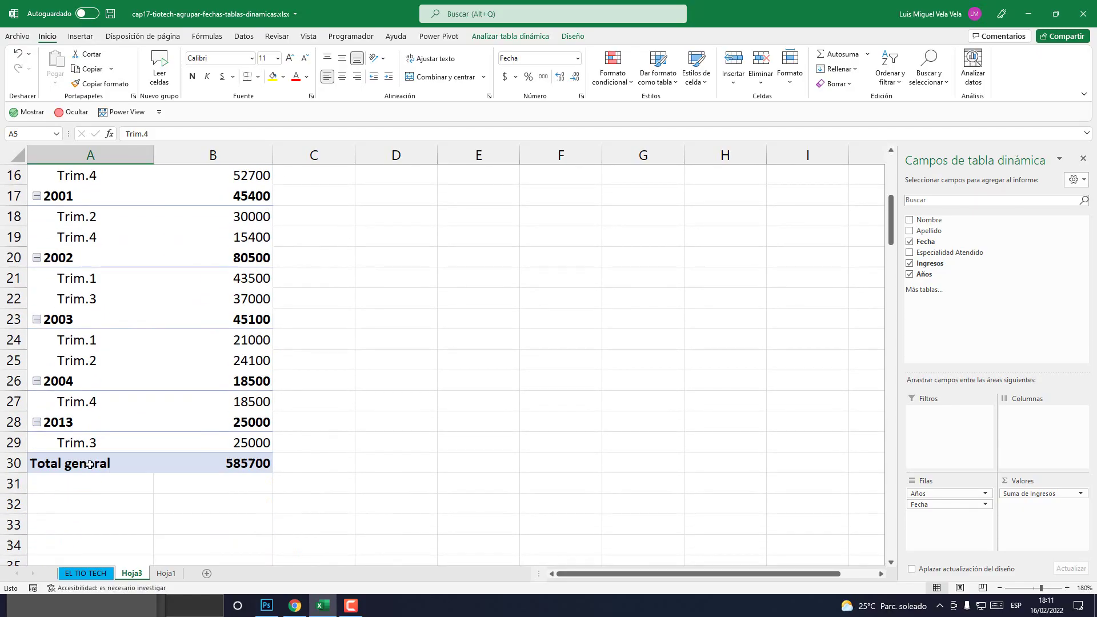
{"action": "scroll", "coordinate": [90, 464], "scroll_direction": "up", "scroll_amount": 4}
{"action": "scroll", "coordinate": [90, 464], "scroll_direction": "up", "scroll_amount": 1}
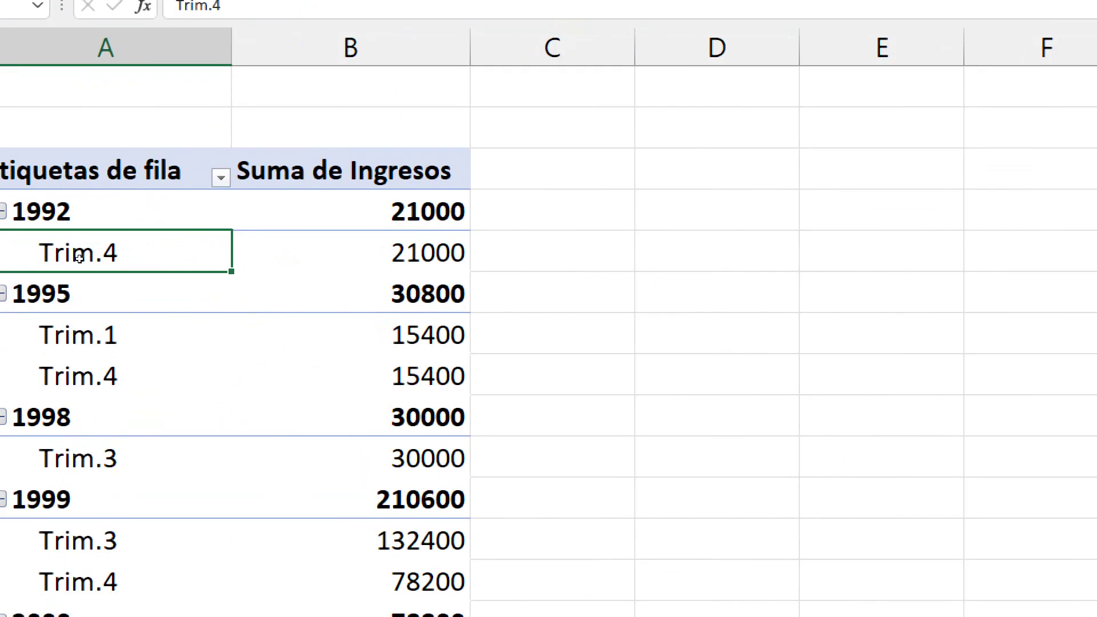
{"action": "right_click", "coordinate": [75, 261]}
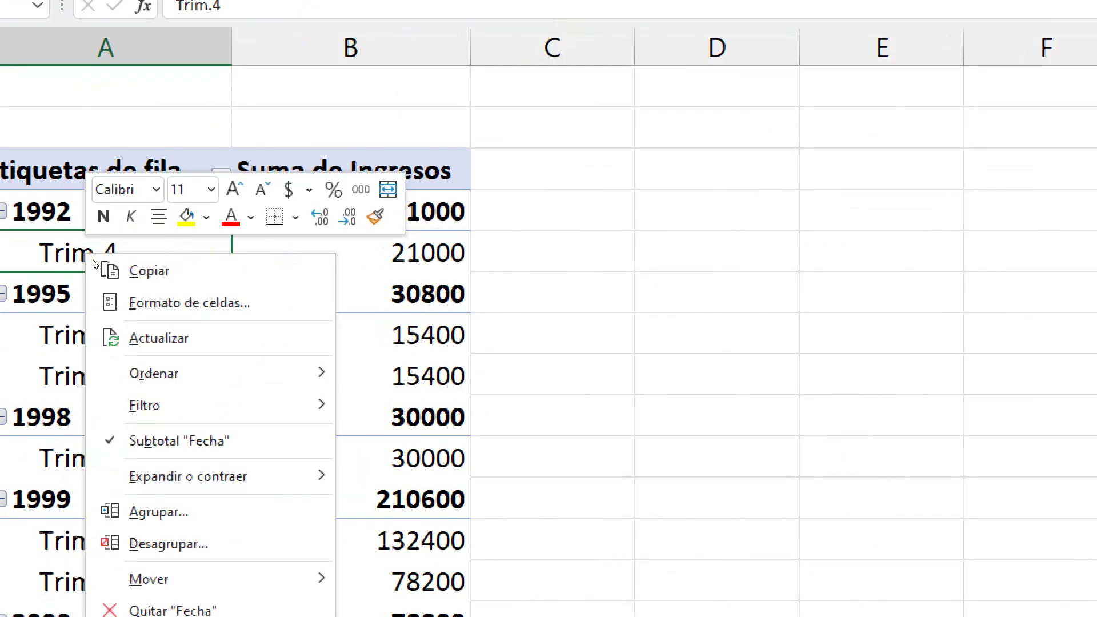
{"action": "key", "text": "Return"}
{"action": "left_click", "coordinate": [170, 406]}
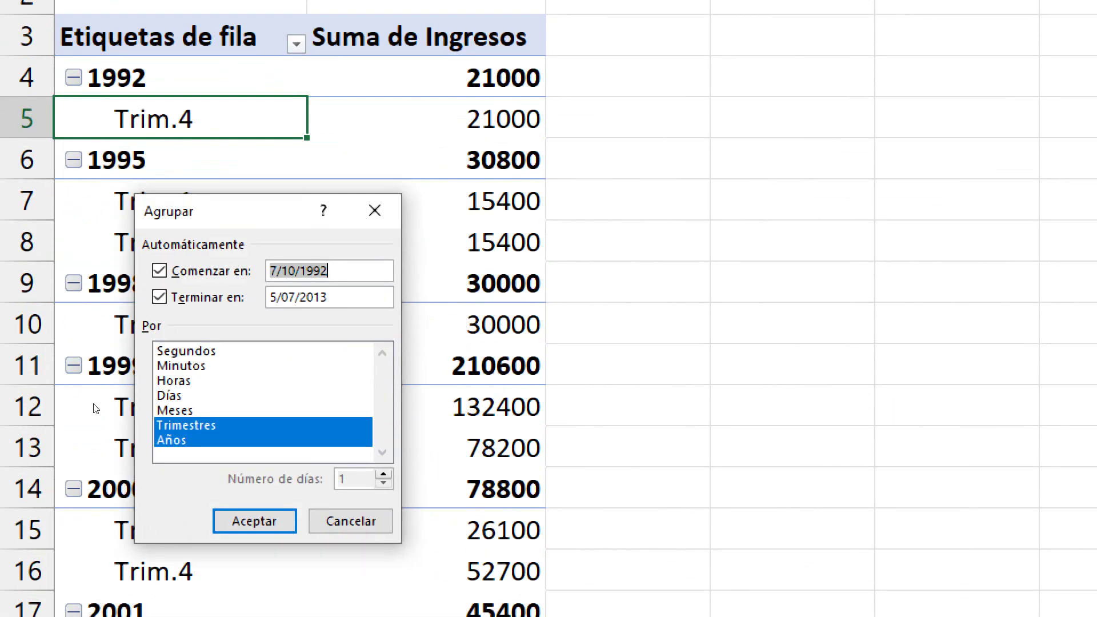
{"action": "key", "text": "Up"}
{"action": "key", "text": "space"}
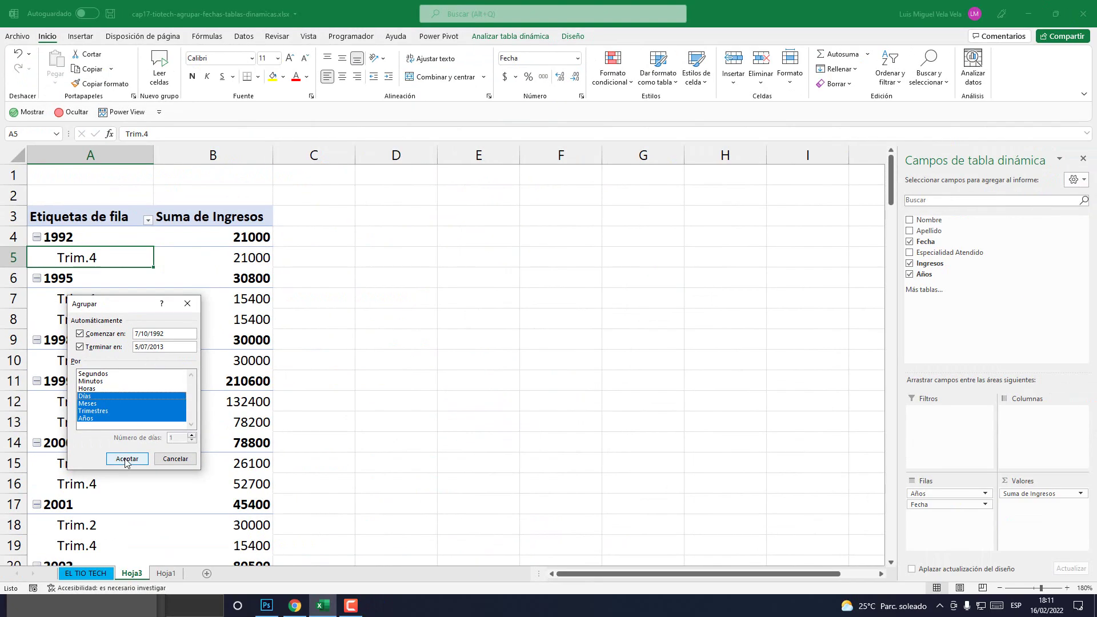
{"action": "left_click", "coordinate": [255, 521]}
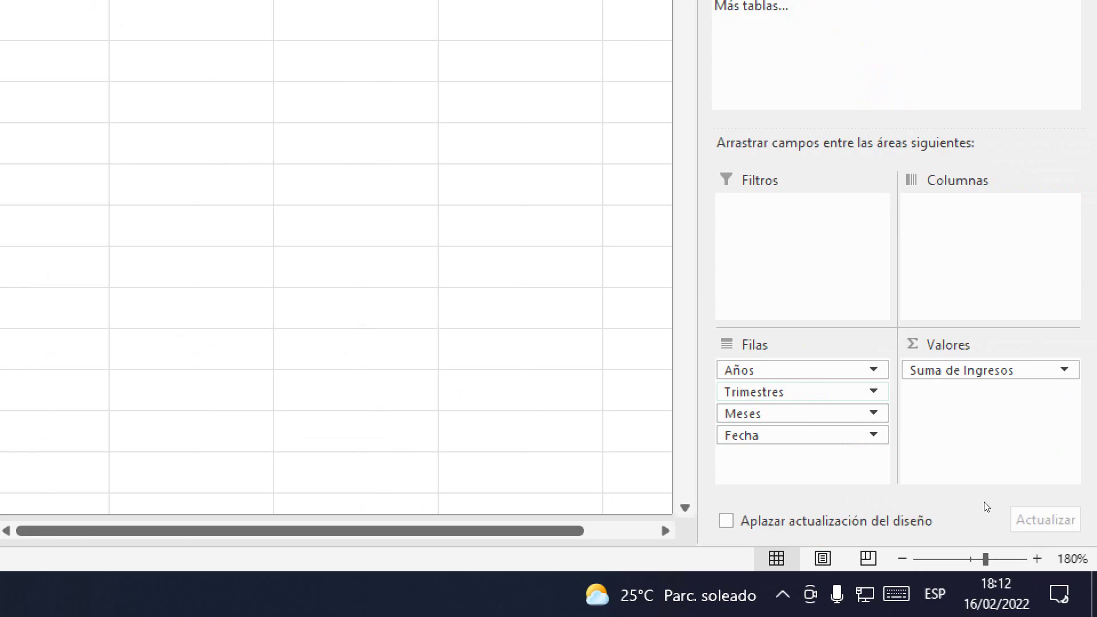
Remove the Trimestres and Fecha fields from the pivot table's row area, keeping Años and Meses
{"action": "key", "text": "shift+F10"}
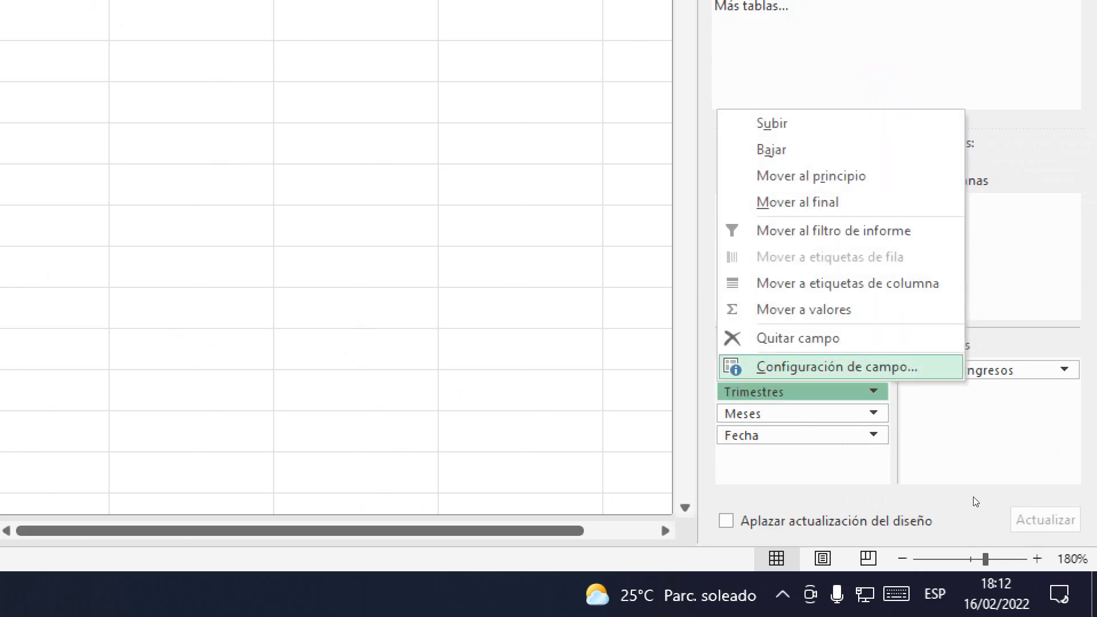
{"action": "left_click", "coordinate": [973, 506]}
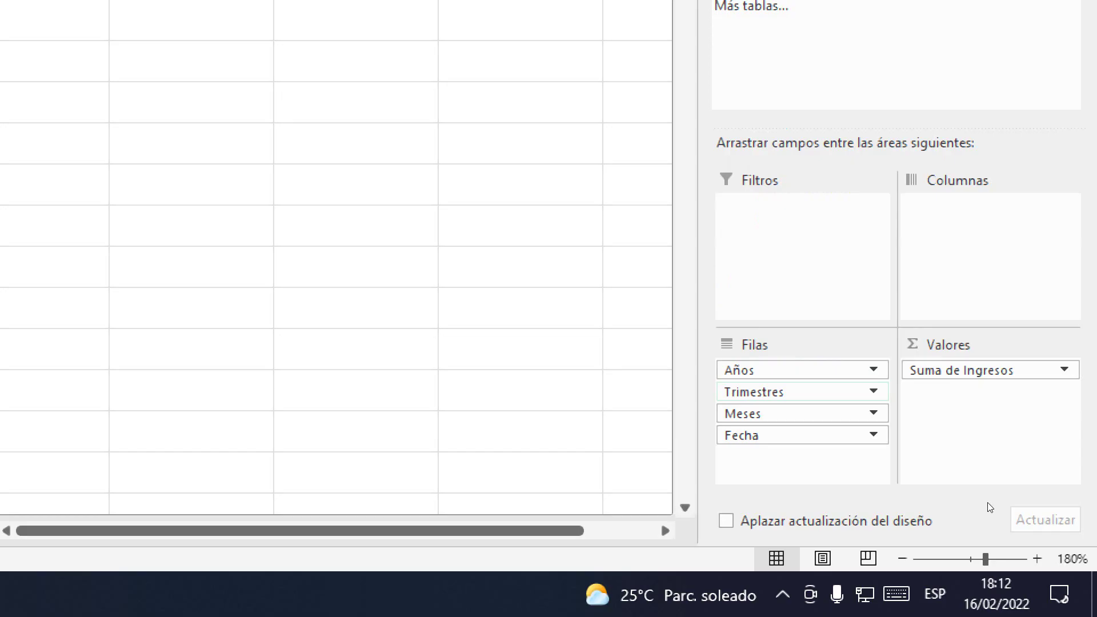
{"action": "key", "text": "shift+F10"}
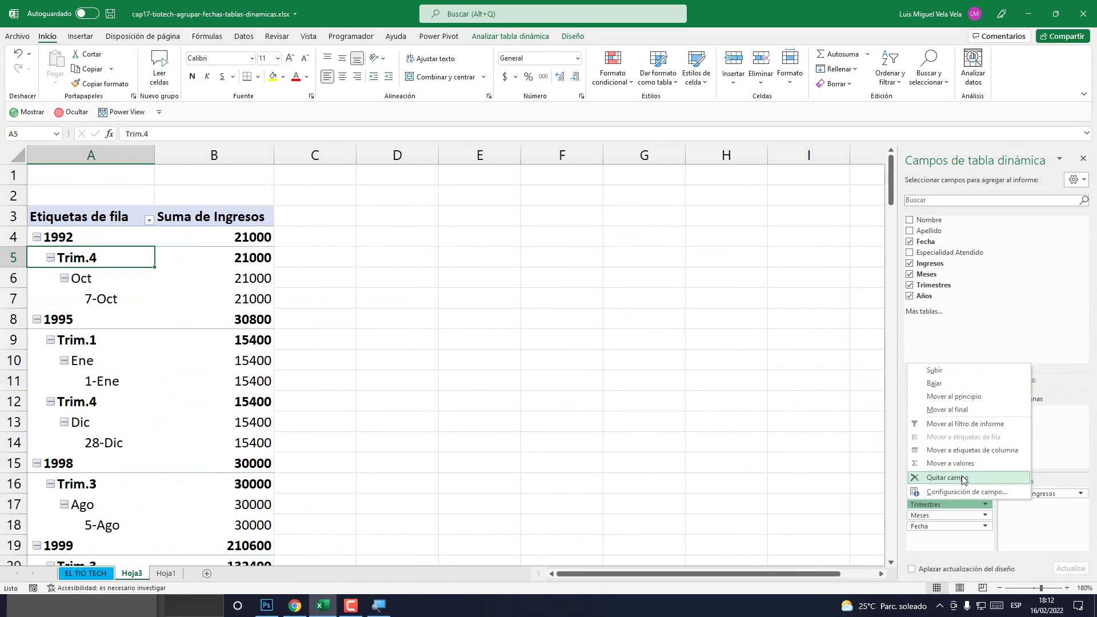
{"action": "left_click", "coordinate": [964, 479]}
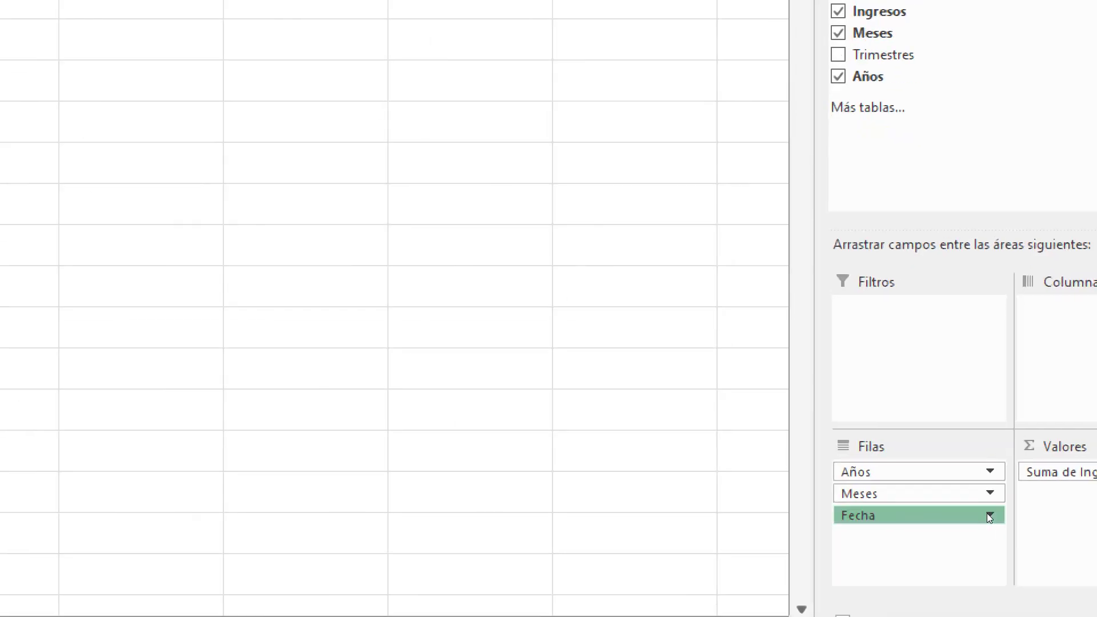
{"action": "left_click", "coordinate": [979, 516]}
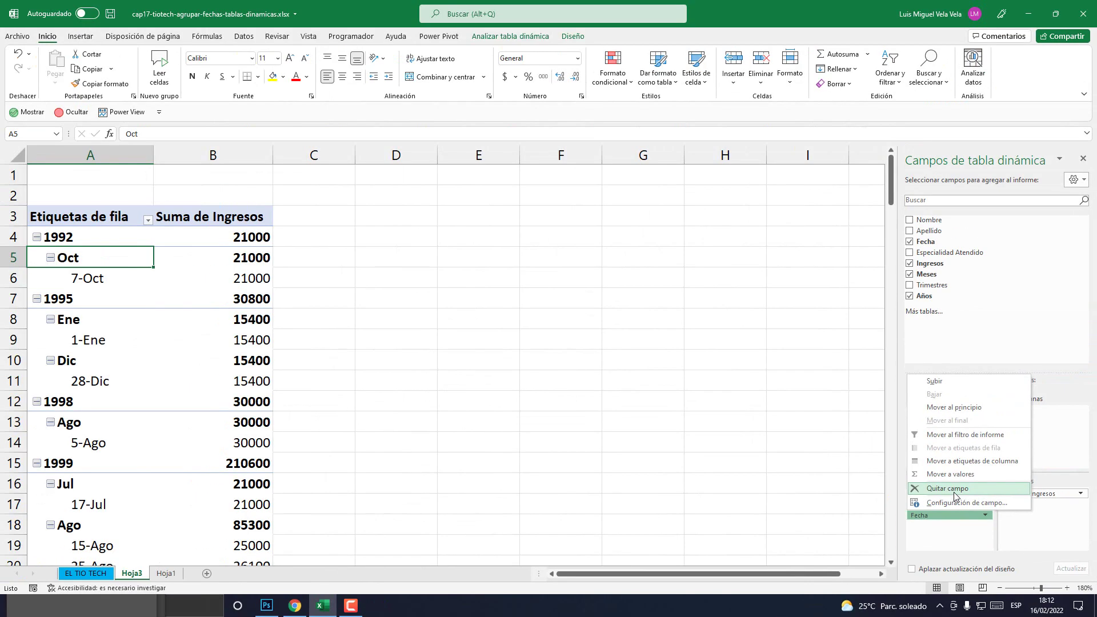
{"action": "left_click", "coordinate": [937, 464]}
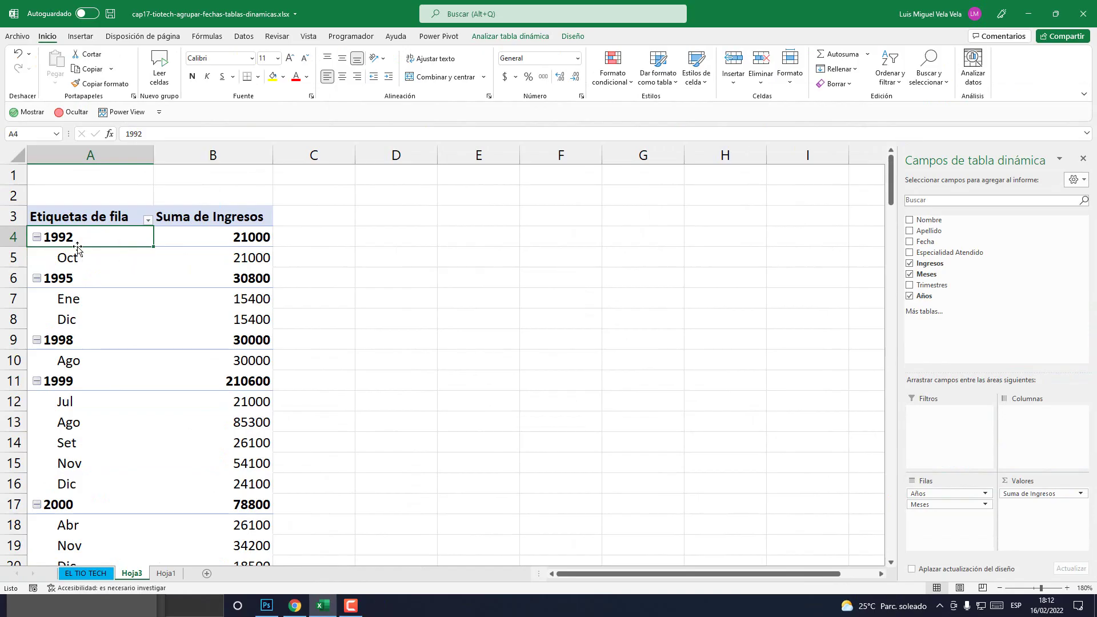
{"action": "scroll", "coordinate": [109, 386], "scroll_direction": "down", "scroll_amount": 3}
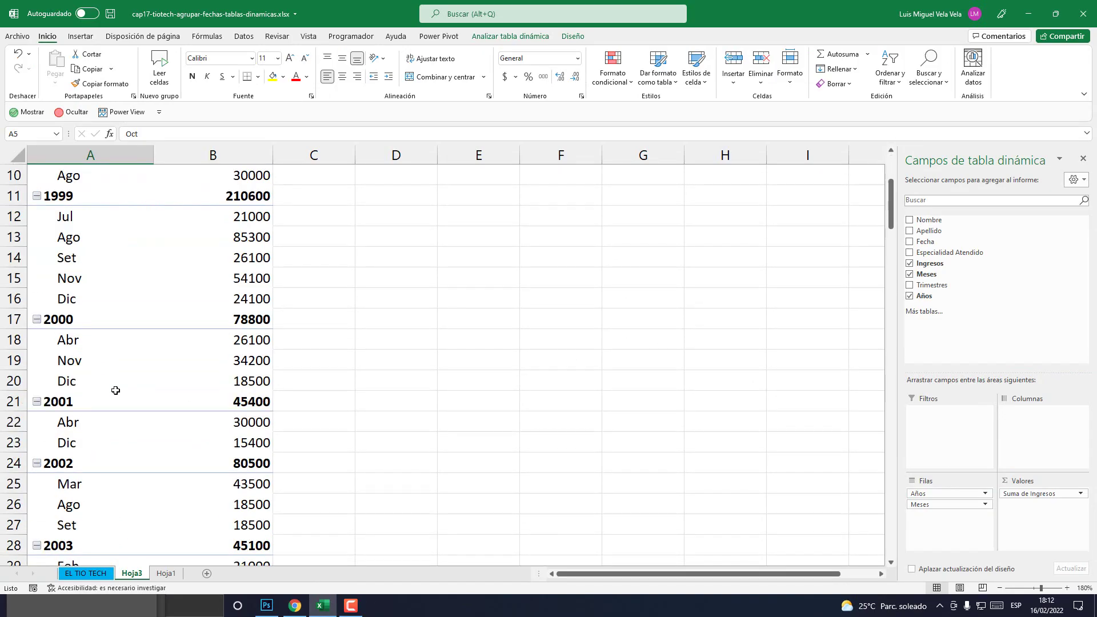
{"action": "scroll", "coordinate": [116, 390], "scroll_direction": "up", "scroll_amount": 3}
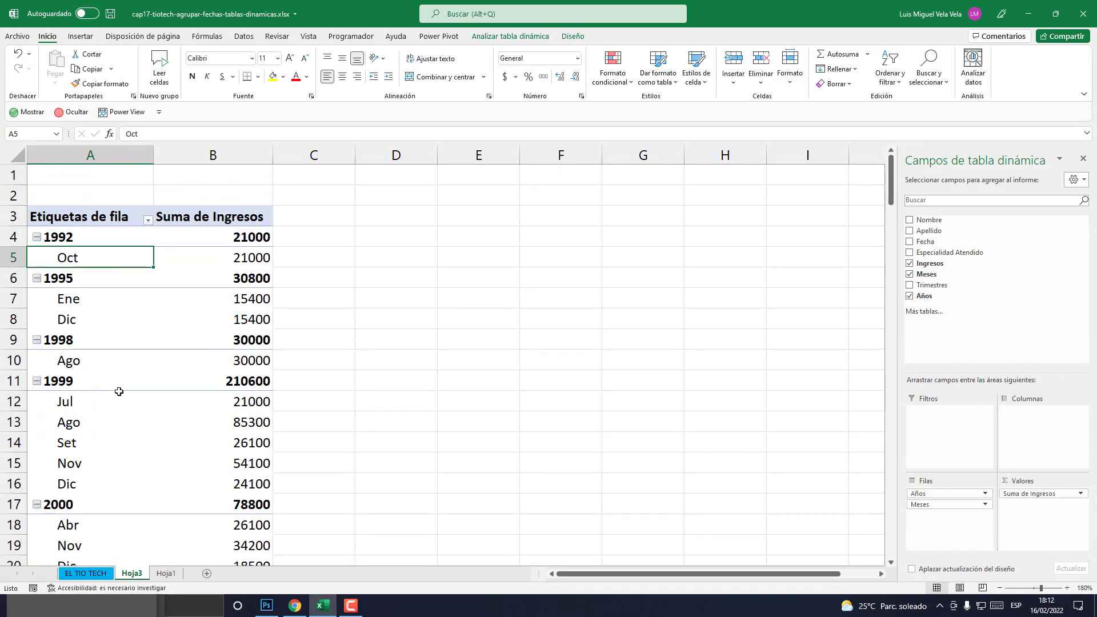